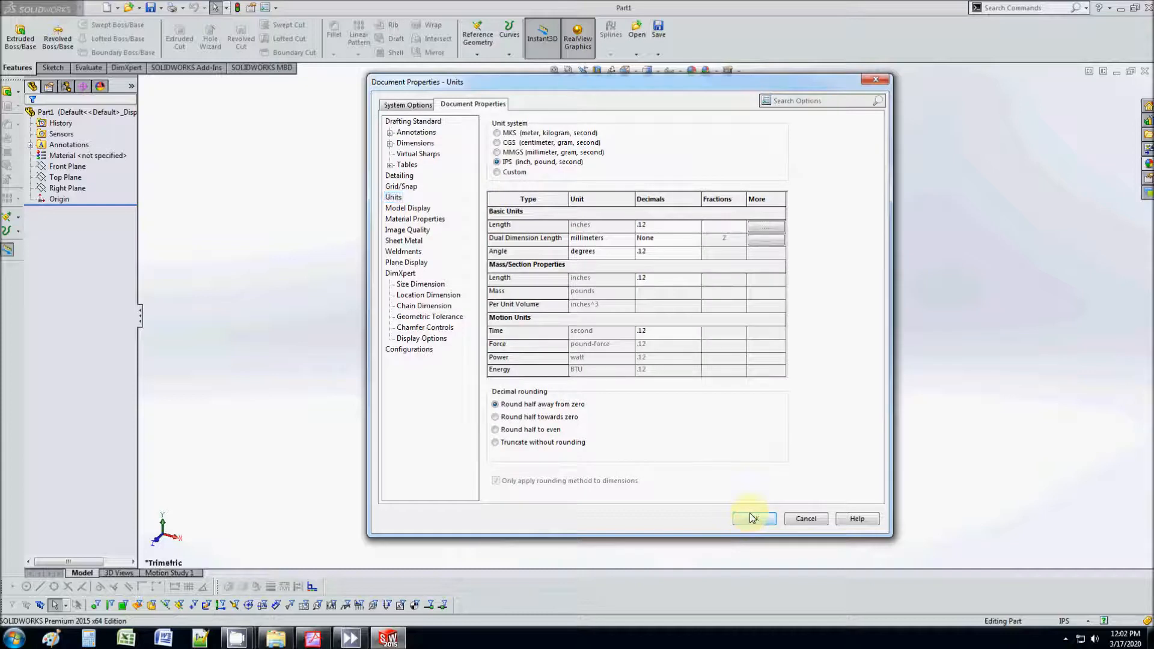
Apply the Plain White scene to the graphics area.
{"action": "left_click", "coordinate": [719, 74]}
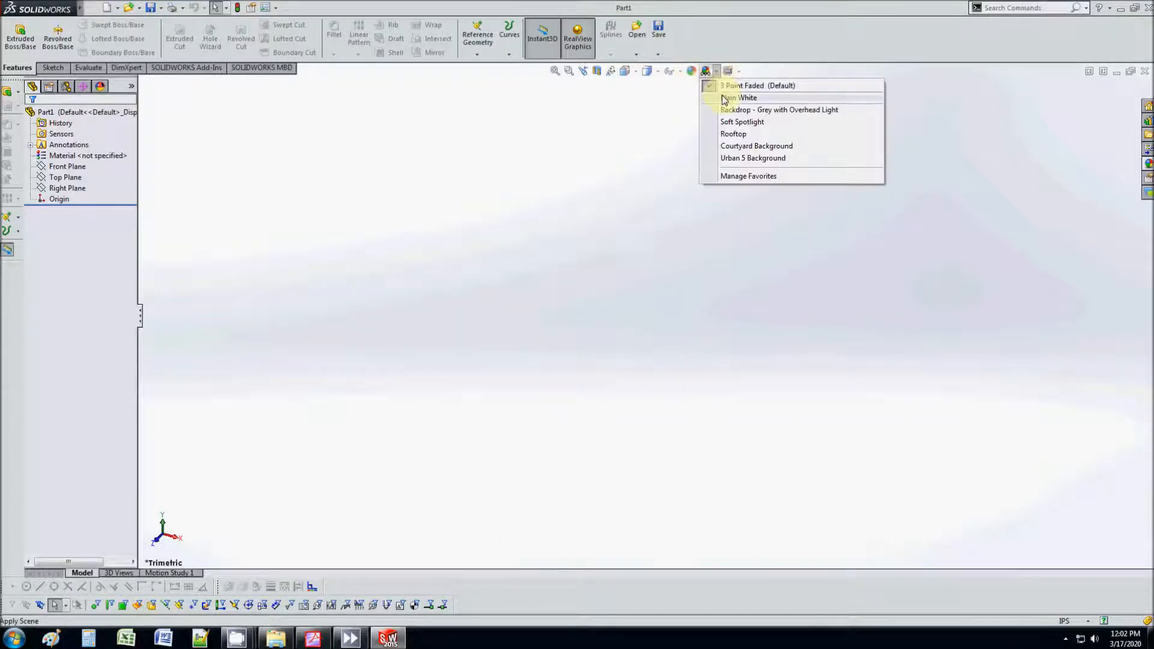
{"action": "left_click", "coordinate": [740, 92]}
Select the Top Plane and orient the view normal to it.
{"action": "left_click", "coordinate": [58, 178]}
{"action": "left_click", "coordinate": [60, 167]}
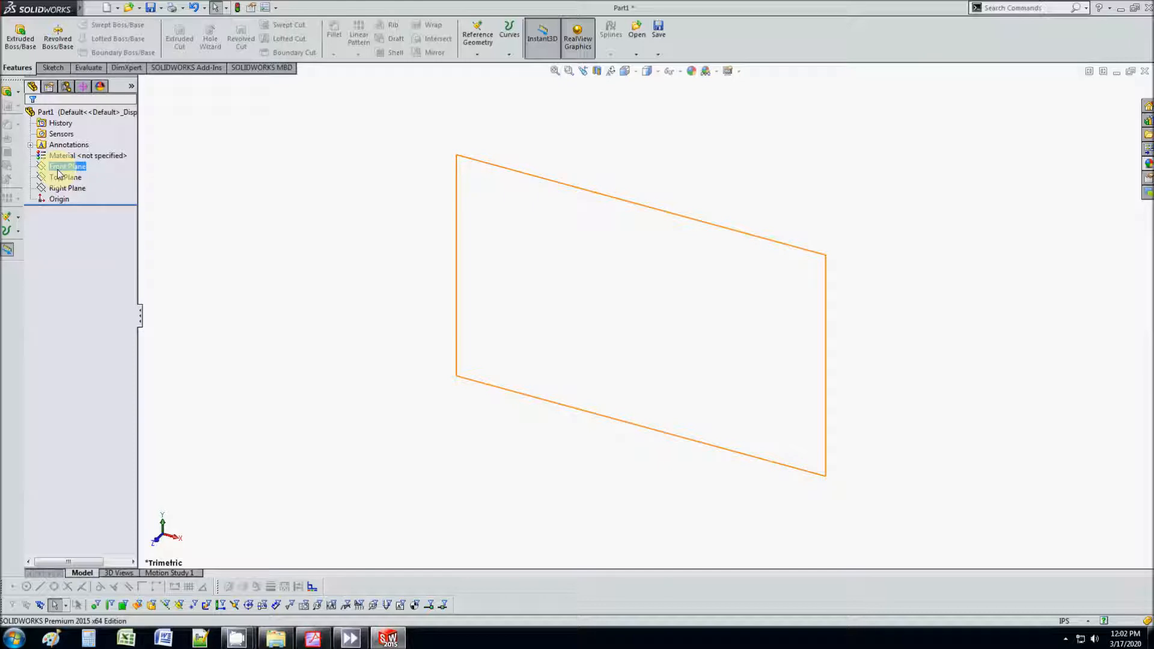
{"action": "left_click", "coordinate": [182, 160]}
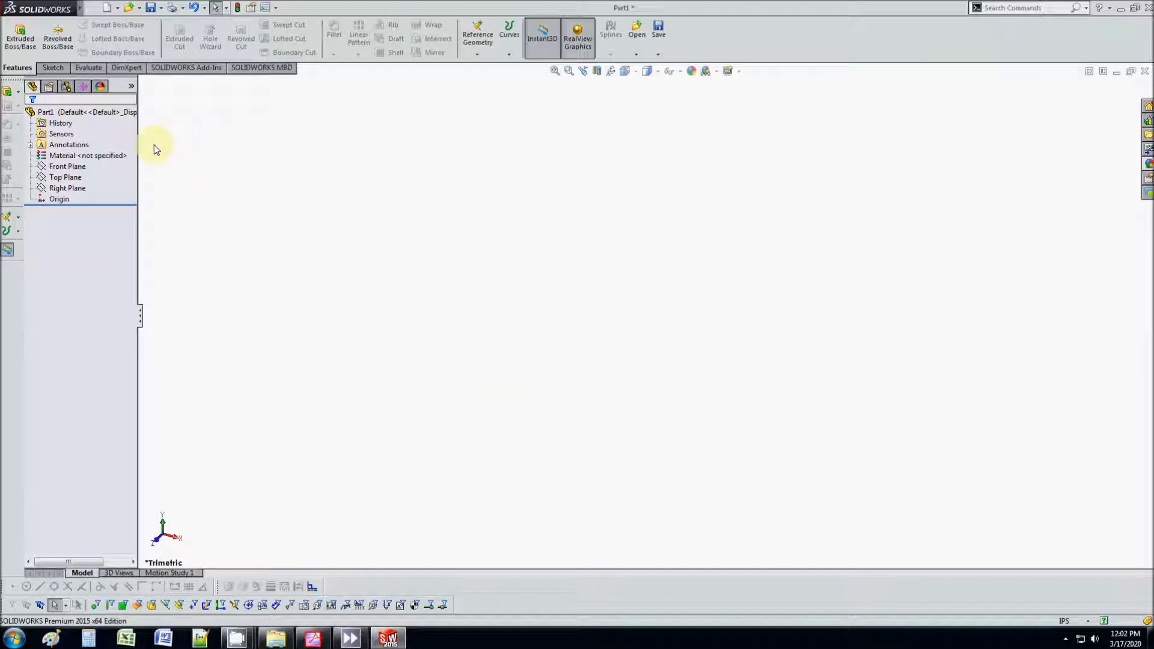
{"action": "left_click", "coordinate": [70, 169]}
{"action": "left_click", "coordinate": [66, 177]}
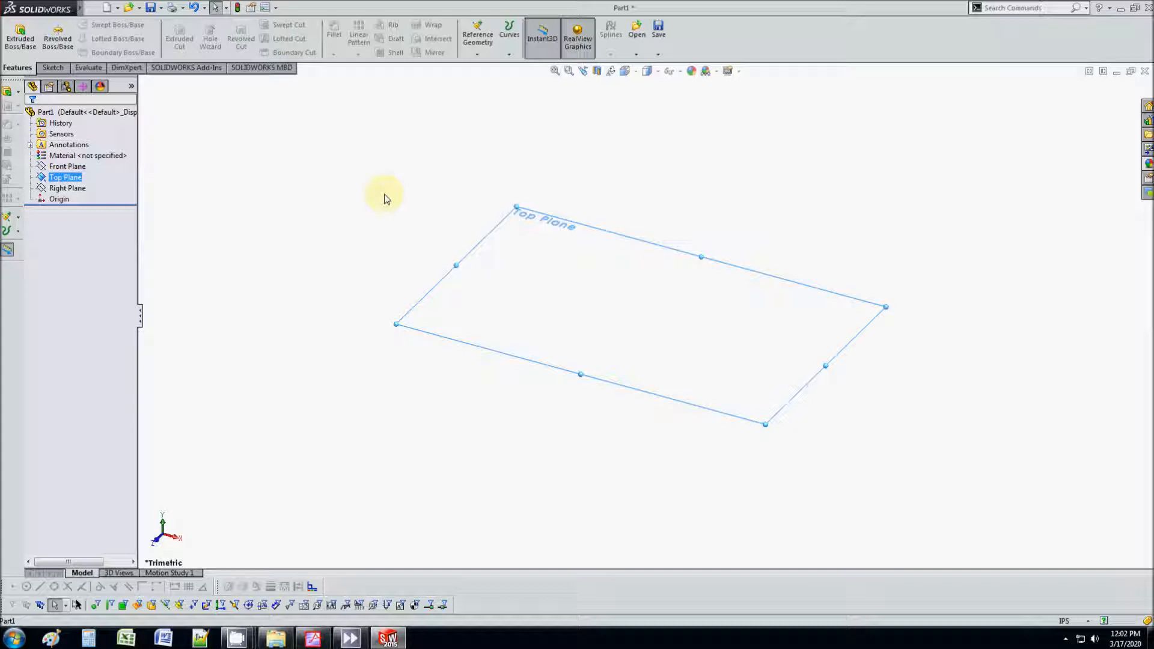
{"action": "key", "text": "ctrl+8"}
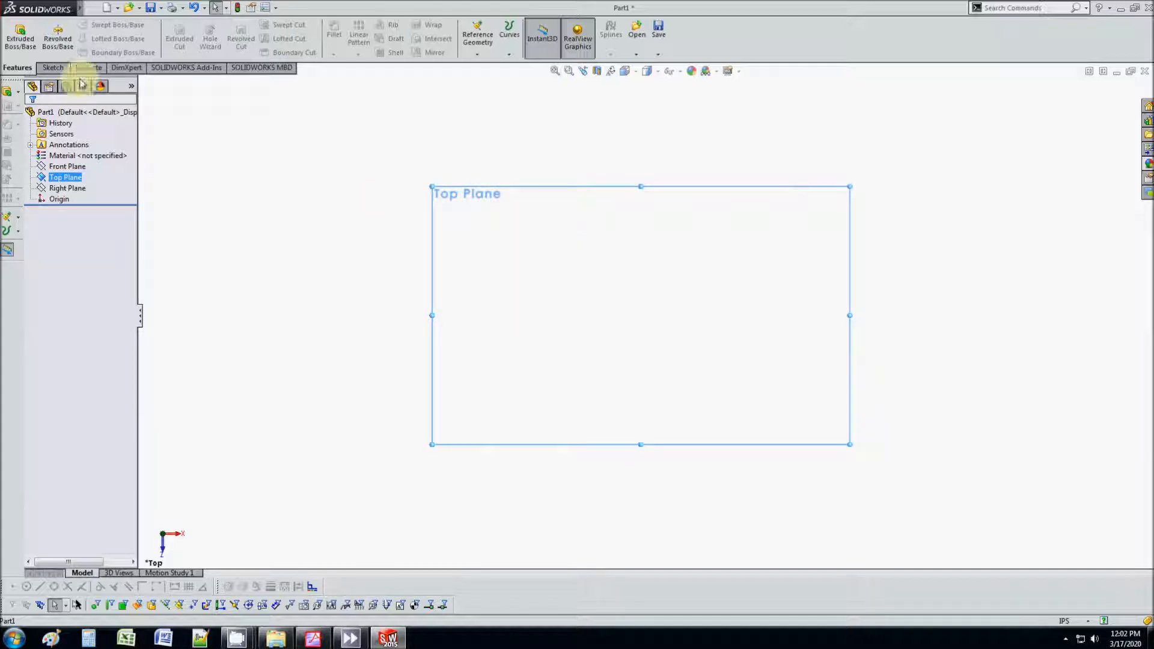
Find the 3D Sketch command and start a new 3D sketch.
{"action": "left_click", "coordinate": [52, 68]}
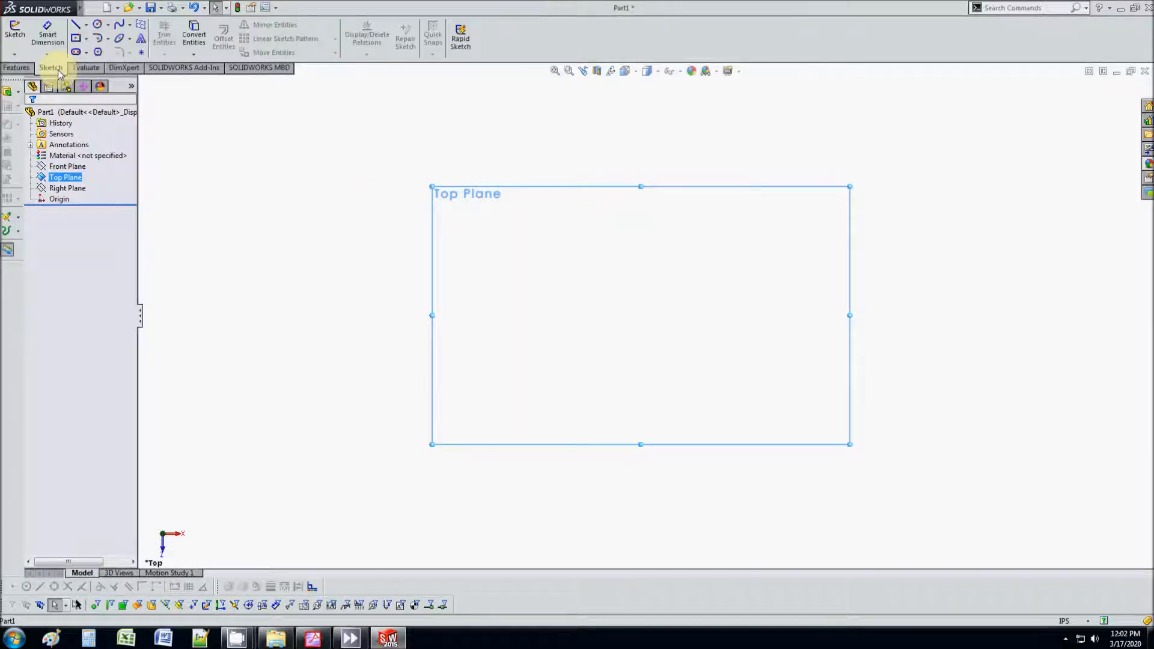
{"action": "left_click", "coordinate": [15, 54]}
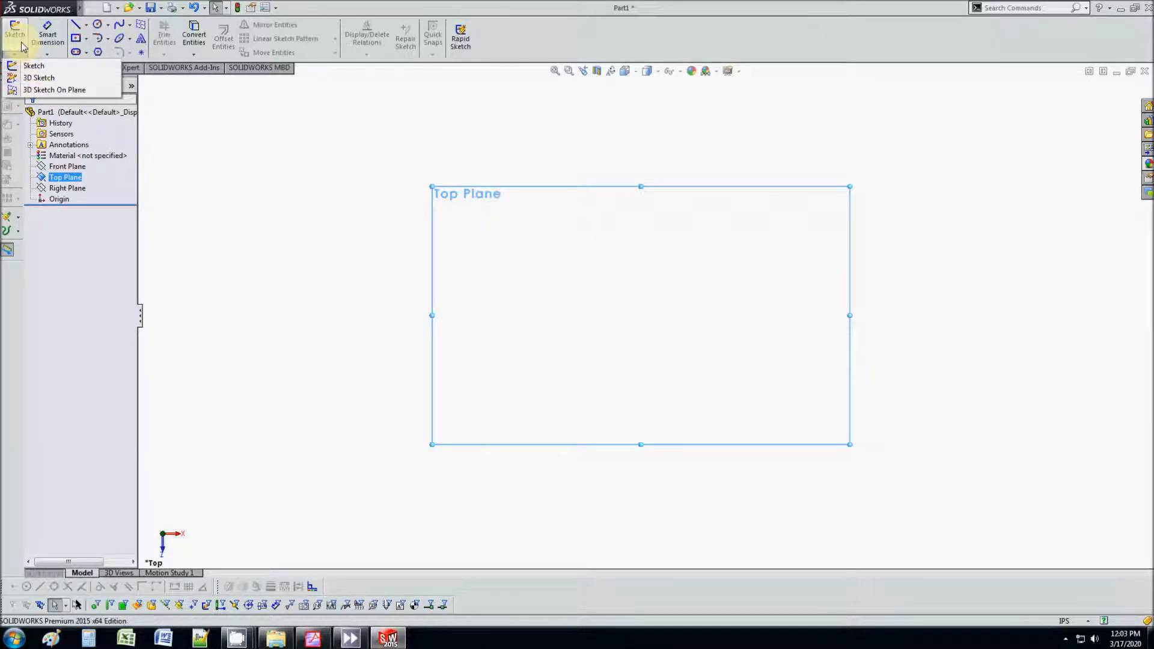
{"action": "left_click", "coordinate": [32, 79]}
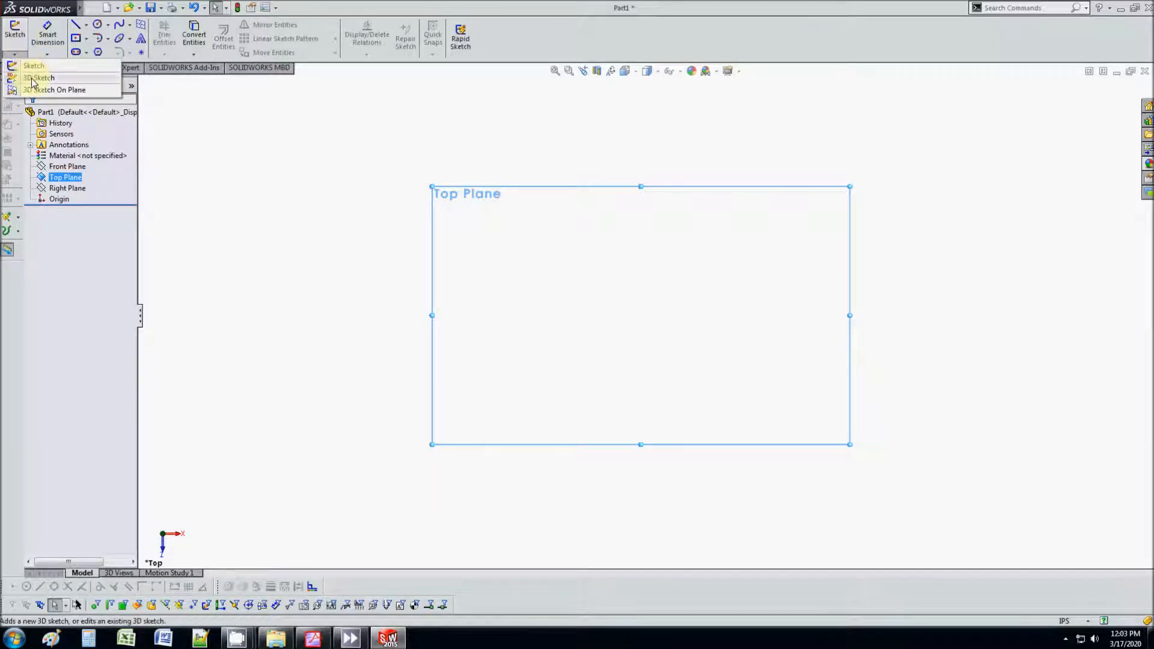
{"action": "left_click", "coordinate": [1020, 9]}
{"action": "type", "text": "3d"}
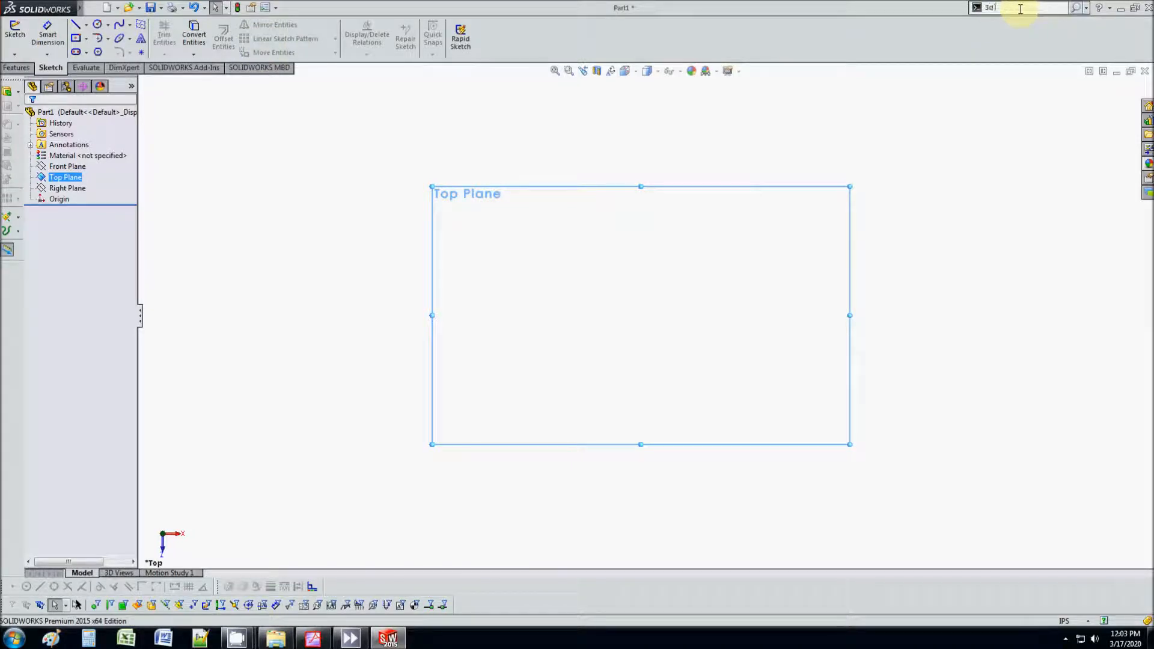
{"action": "type", "text": " ske"}
{"action": "left_click", "coordinate": [1011, 24]}
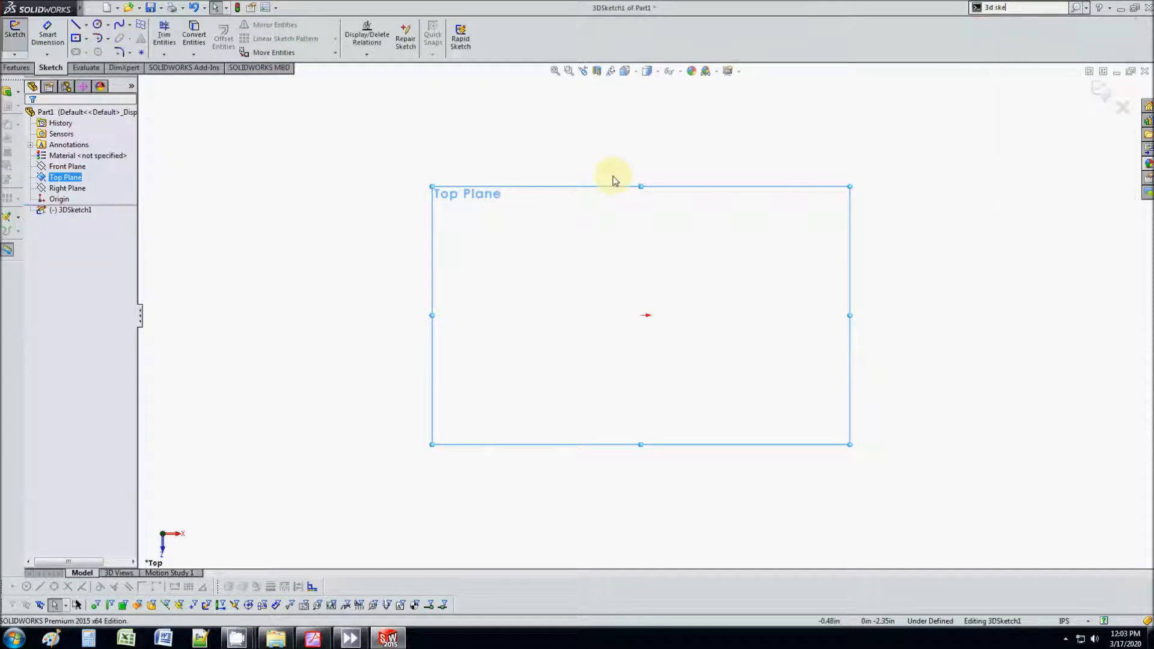
Sketch a center rectangle about 6.68 by 5.46 inches centered on the origin, with diagonal construction lines.
{"action": "left_click", "coordinate": [78, 39]}
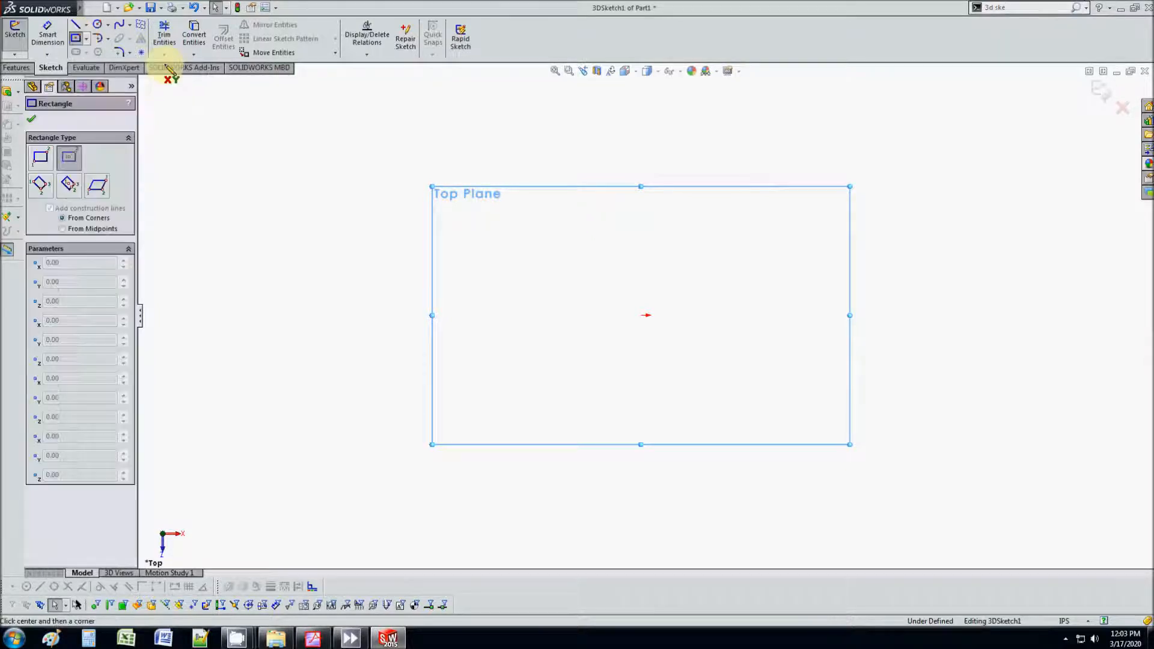
{"action": "left_click", "coordinate": [641, 315]}
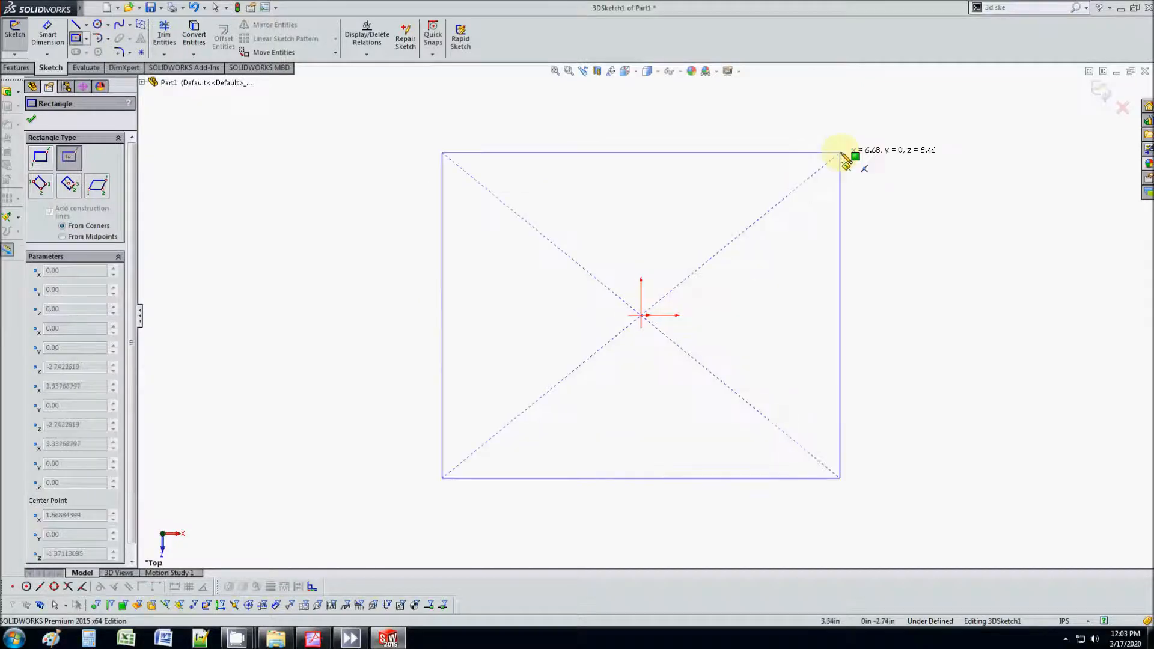
{"action": "left_click", "coordinate": [842, 153]}
{"action": "key", "text": "Escape"}
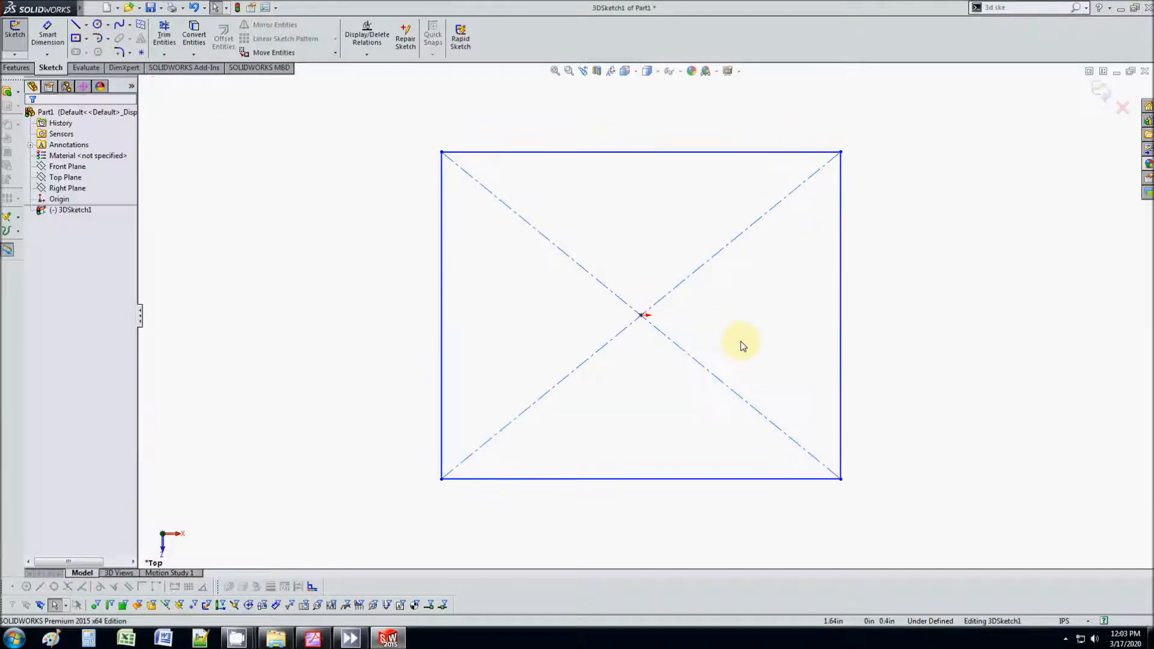
Check the dimensions in the instructions.pdf drawing in Adobe Acrobat and dimension the rectangle's upper edge to 48 inches.
{"action": "mouse_move", "coordinate": [748, 349]}
{"action": "middle_mouse_down"}
{"action": "mouse_move", "coordinate": [747, 370]}
{"action": "mouse_move", "coordinate": [737, 239]}
{"action": "mouse_move", "coordinate": [744, 333]}
{"action": "middle_mouse_up"}
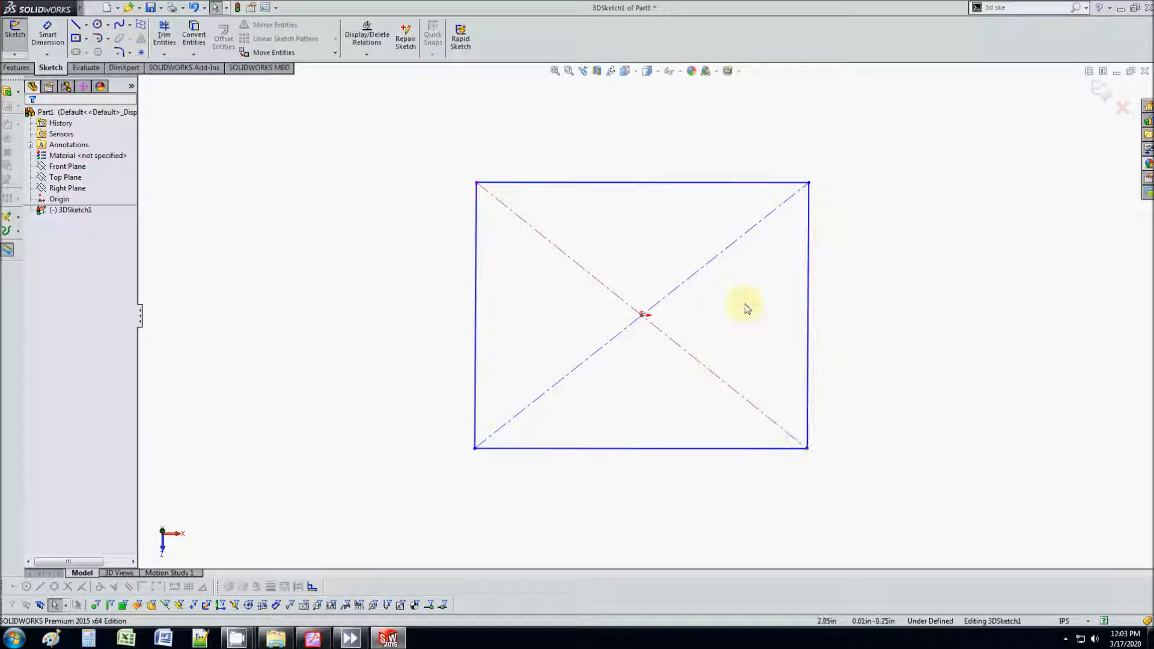
{"action": "left_click", "coordinate": [313, 638]}
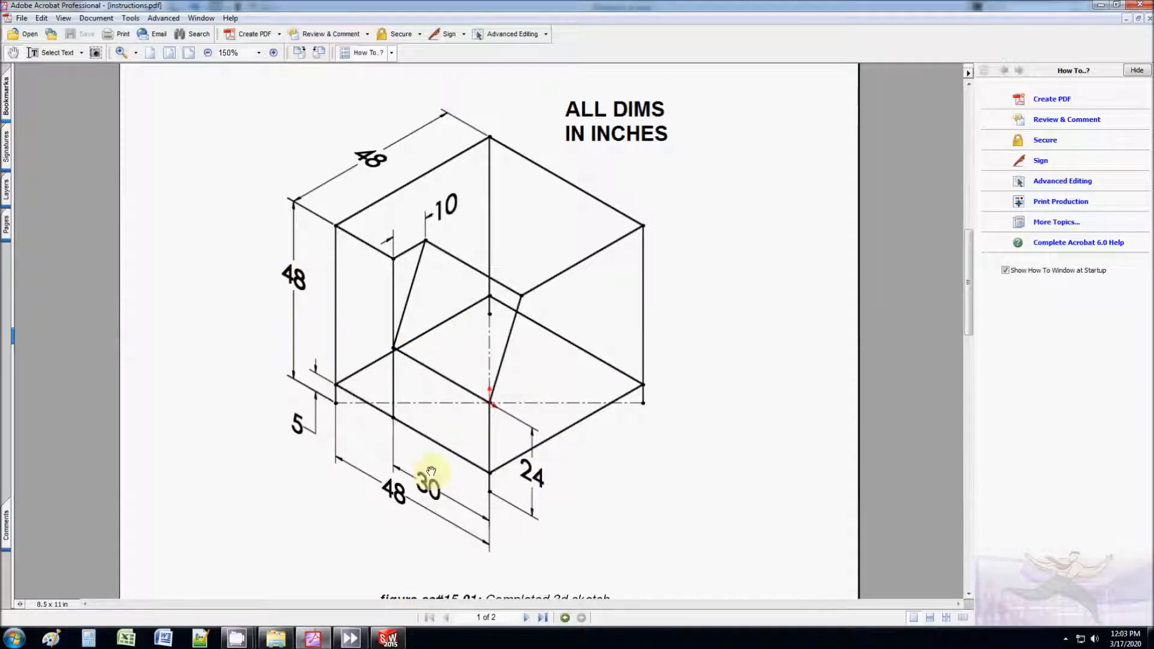
{"action": "left_click", "coordinate": [1100, 5]}
{"action": "left_click", "coordinate": [48, 34]}
{"action": "left_click", "coordinate": [577, 183]}
{"action": "left_click", "coordinate": [586, 151]}
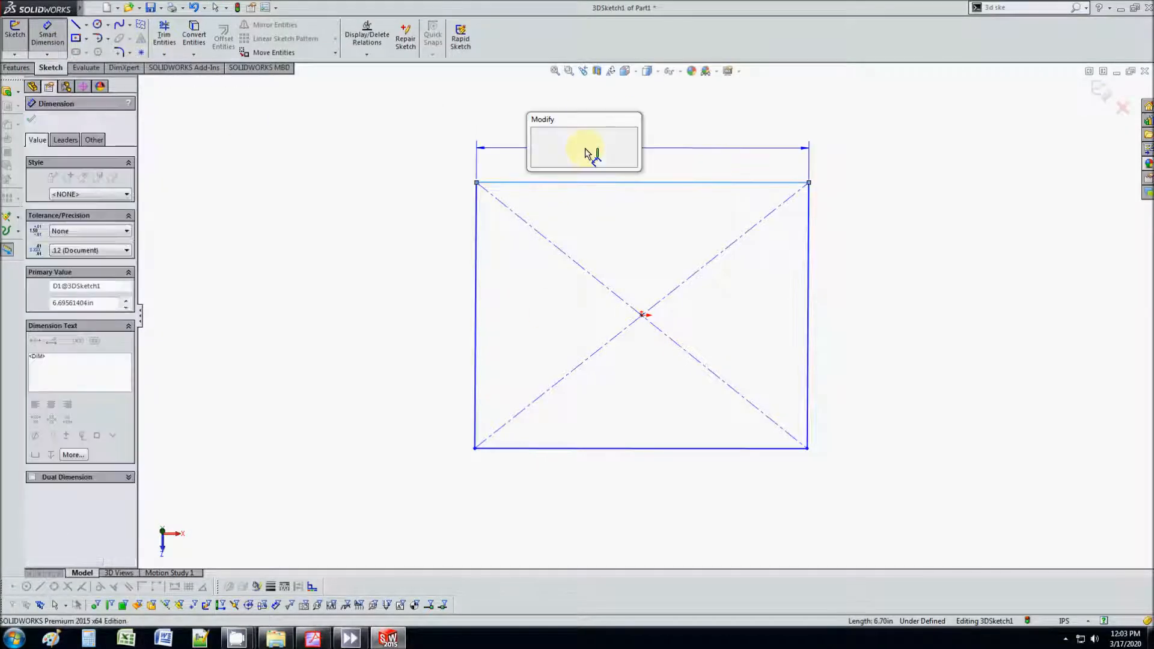
{"action": "type", "text": "48"}
{"action": "key", "text": "Return"}
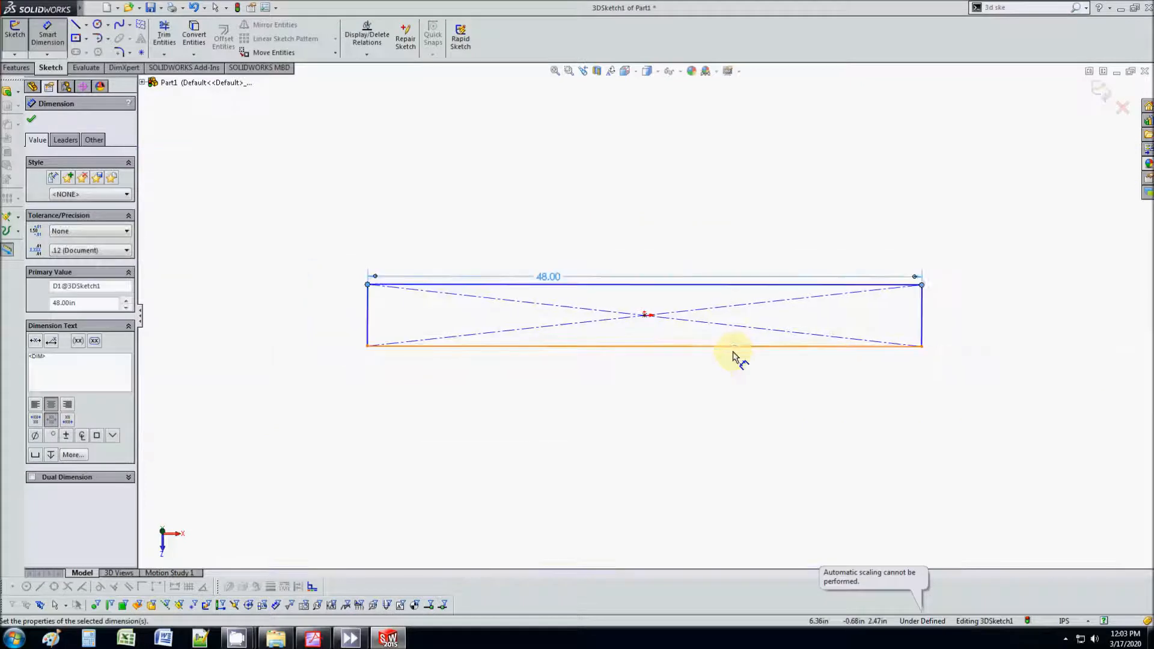
Dimension the rectangle's right edge to 48 inches.
{"action": "left_click", "coordinate": [783, 315]}
{"action": "left_click", "coordinate": [811, 322]}
{"action": "type", "text": "48"}
{"action": "key", "text": "Return"}
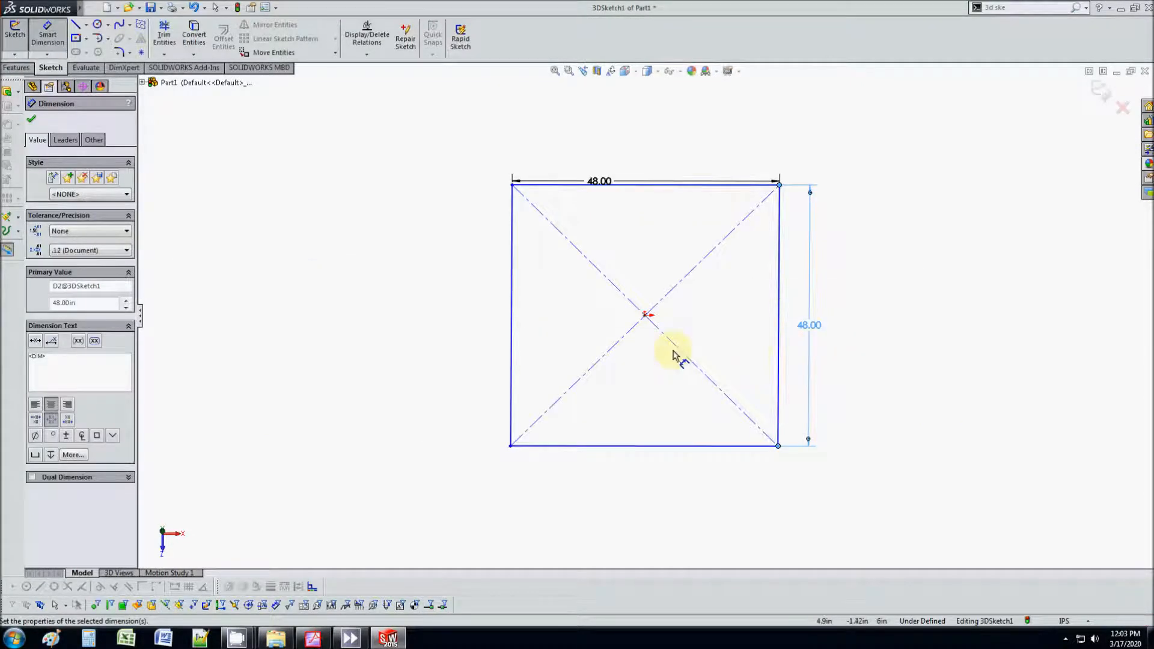
{"action": "key", "text": "Escape"}
{"action": "scroll", "coordinate": [685, 333], "scroll_direction": "down", "scroll_amount": 1}
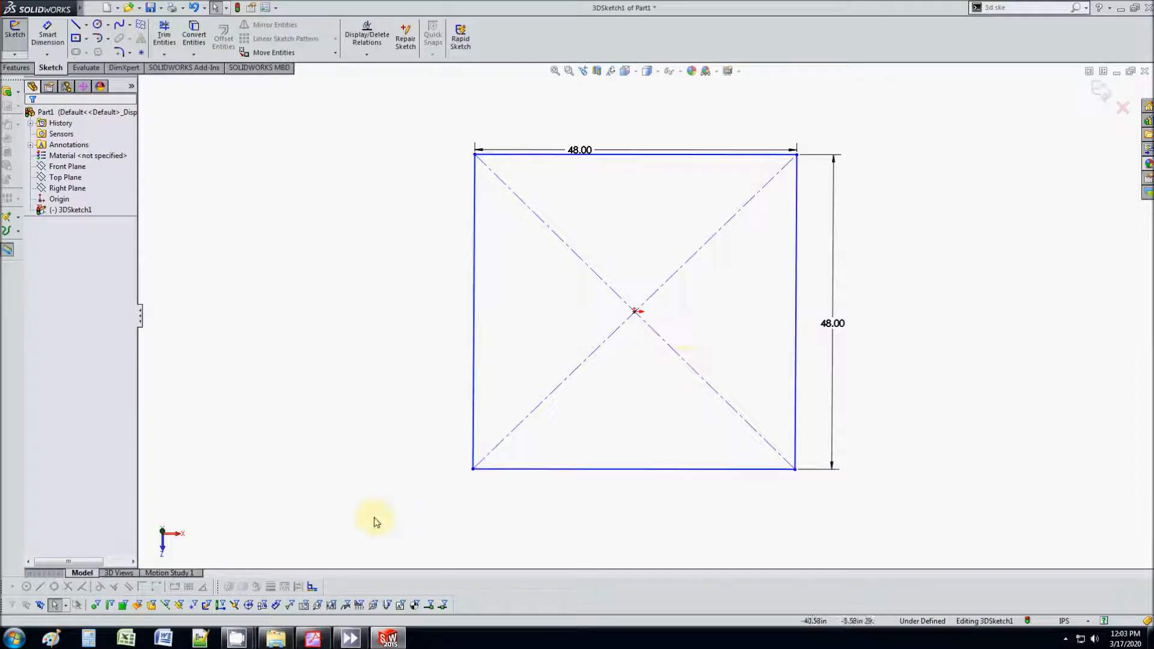
Undock and close the Quick Snaps toolbar and the two other toolbars docked below the graphics area.
{"action": "left_click_drag", "start_coordinate": [6, 584], "coordinate": [134, 463]}
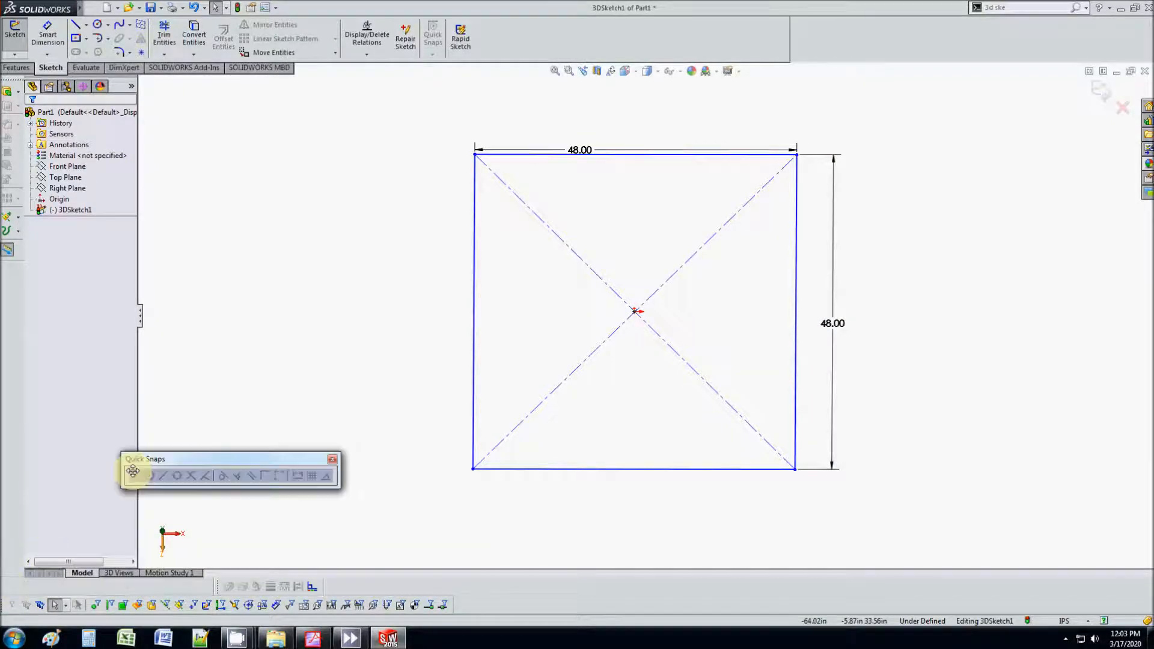
{"action": "left_click", "coordinate": [335, 457]}
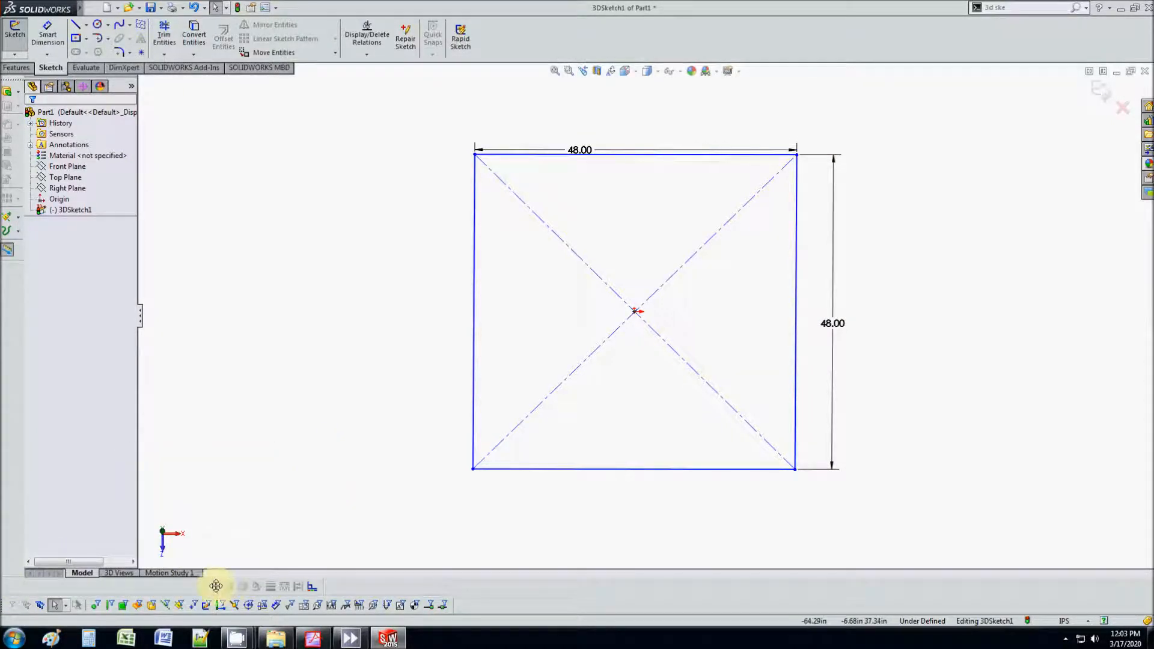
{"action": "left_click_drag", "start_coordinate": [219, 587], "coordinate": [230, 464]}
{"action": "left_click", "coordinate": [283, 456]}
{"action": "left_click_drag", "start_coordinate": [5, 606], "coordinate": [463, 448]}
{"action": "left_click", "coordinate": [475, 447]}
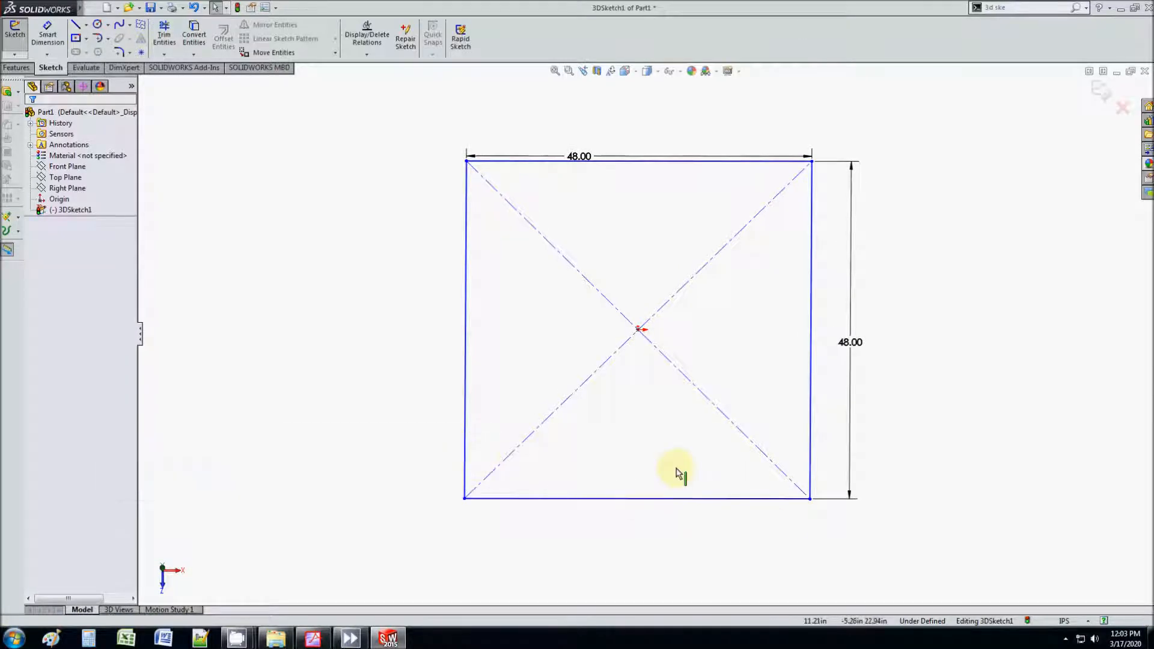
Swing the square by its lower-right corner to test its freedom and add an Along X relation to its lower edge.
{"action": "mouse_move", "coordinate": [810, 498]}
{"action": "left_mouse_down"}
{"action": "mouse_move", "coordinate": [907, 394]}
{"action": "mouse_move", "coordinate": [914, 470]}
{"action": "mouse_move", "coordinate": [878, 561]}
{"action": "mouse_move", "coordinate": [856, 505]}
{"action": "mouse_move", "coordinate": [867, 474]}
{"action": "mouse_move", "coordinate": [850, 460]}
{"action": "left_mouse_up"}
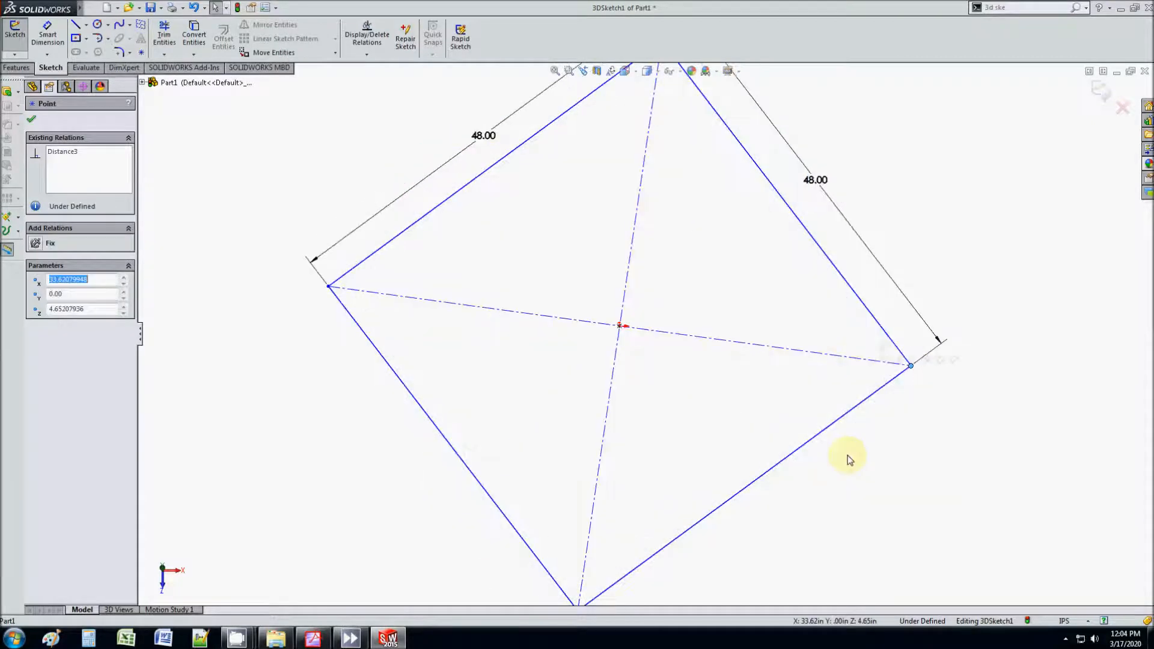
{"action": "left_click", "coordinate": [817, 444]}
{"action": "scroll", "coordinate": [463, 402], "scroll_direction": "up", "scroll_amount": 3}
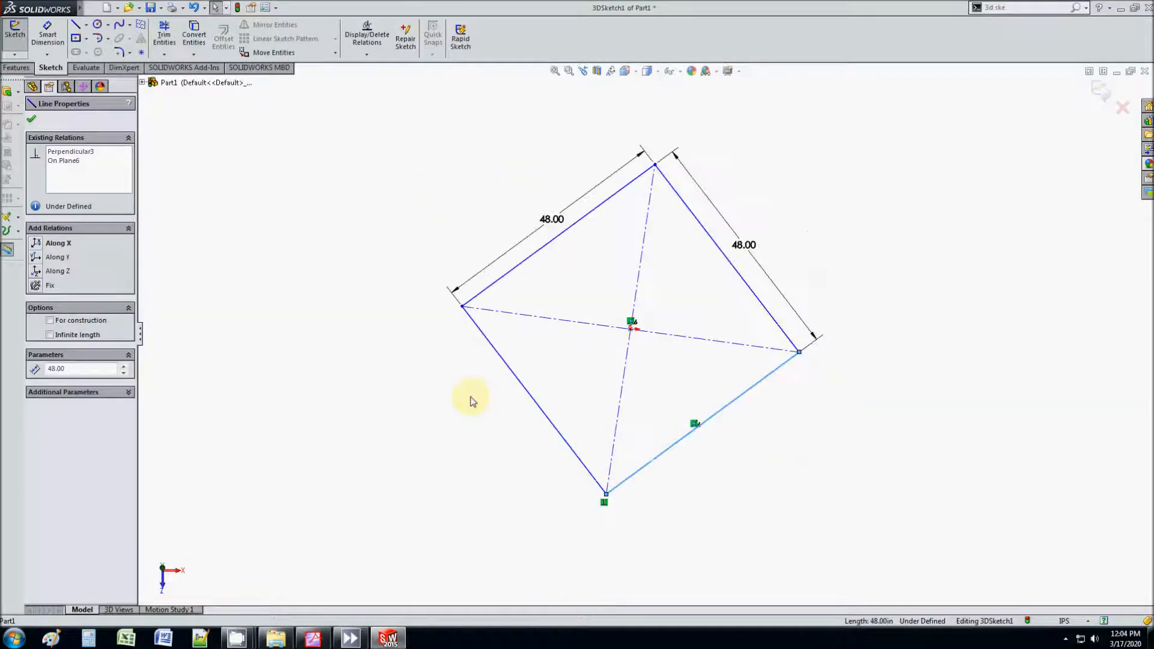
{"action": "scroll", "coordinate": [421, 399], "scroll_direction": "down", "scroll_amount": 1}
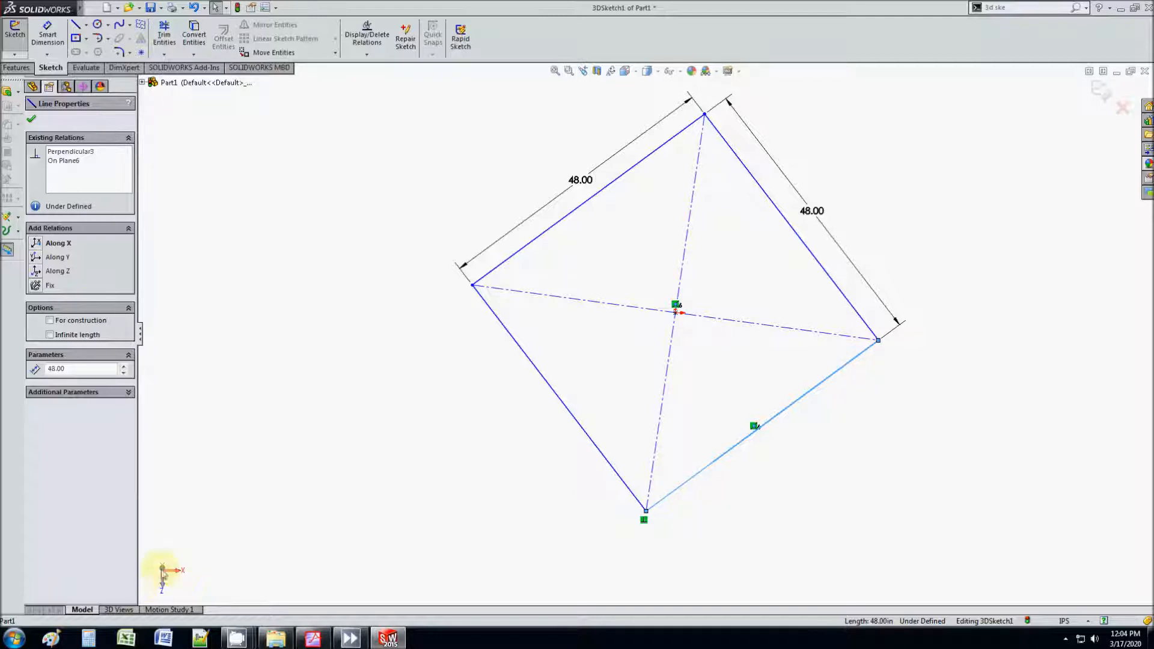
{"action": "left_click", "coordinate": [63, 249]}
{"action": "left_click", "coordinate": [707, 484]}
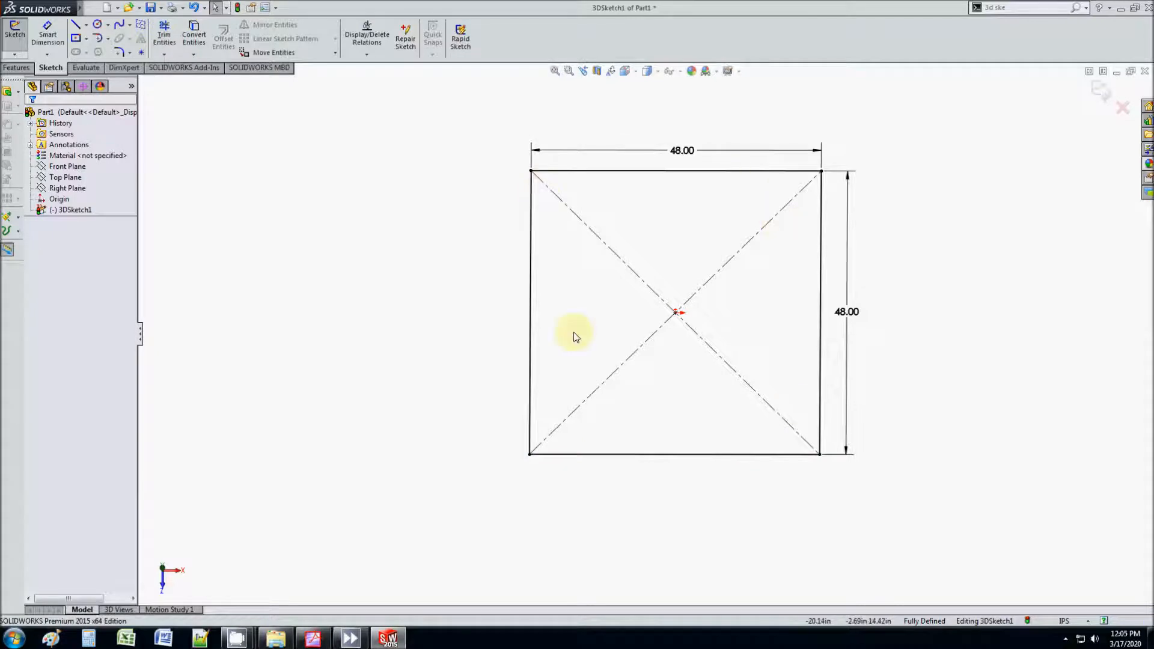
Move the upper edge's 48-inch dimension slightly farther away from the square.
{"action": "scroll", "coordinate": [809, 174], "scroll_direction": "down", "scroll_amount": 2}
{"action": "left_click_drag", "start_coordinate": [659, 148], "coordinate": [657, 139]}
{"action": "left_click", "coordinate": [922, 283]}
Convert the four outer edges of the square to construction lines.
{"action": "left_click_drag", "start_coordinate": [455, 163], "coordinate": [838, 532]}
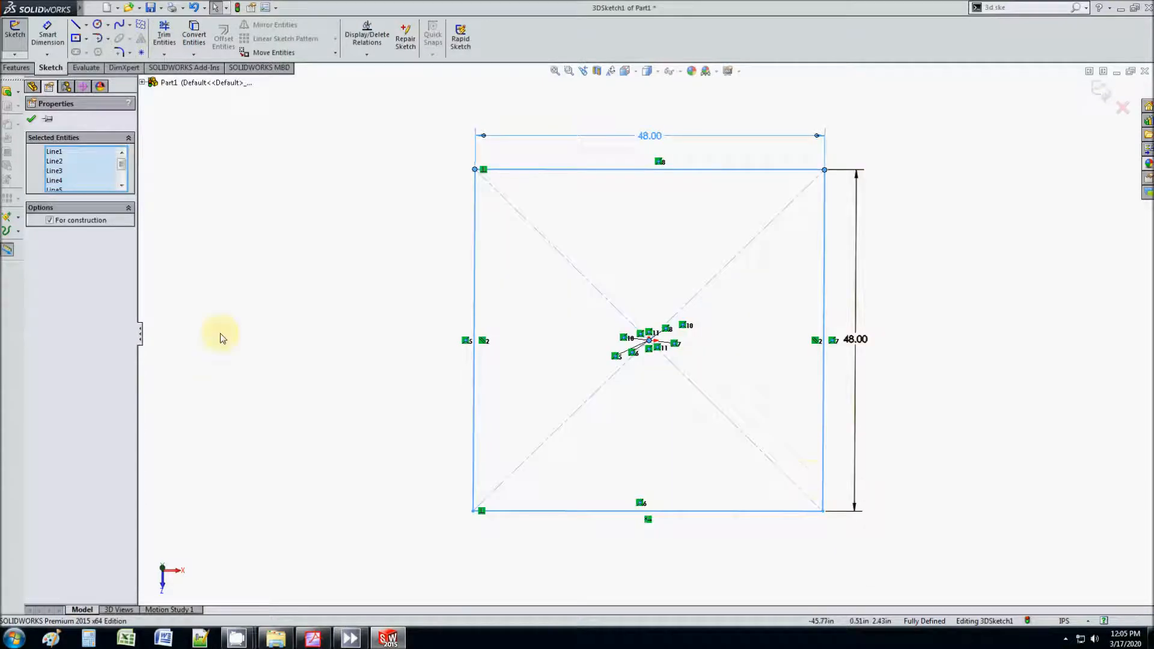
{"action": "left_click", "coordinate": [294, 233]}
{"action": "left_click", "coordinate": [538, 170]}
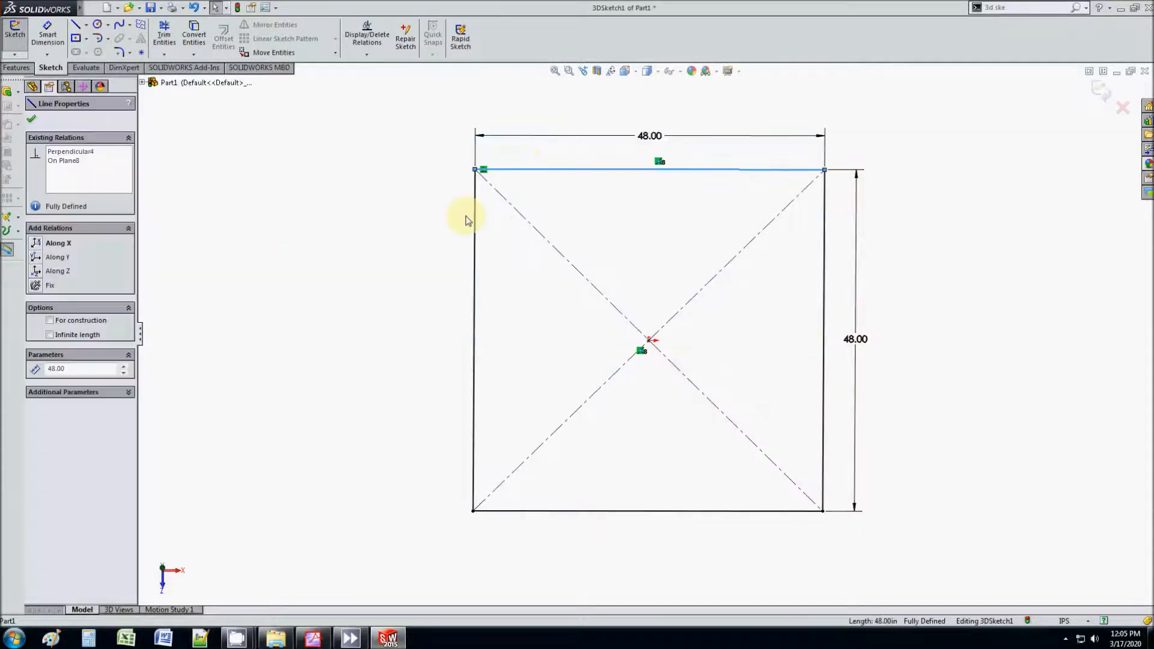
{"action": "left_click", "coordinate": [474, 221], "text": "ctrl"}
{"action": "left_click", "coordinate": [649, 512], "text": "ctrl"}
{"action": "left_click", "coordinate": [824, 237], "text": "ctrl"}
{"action": "left_click", "coordinate": [50, 434]}
{"action": "left_click", "coordinate": [342, 363]}
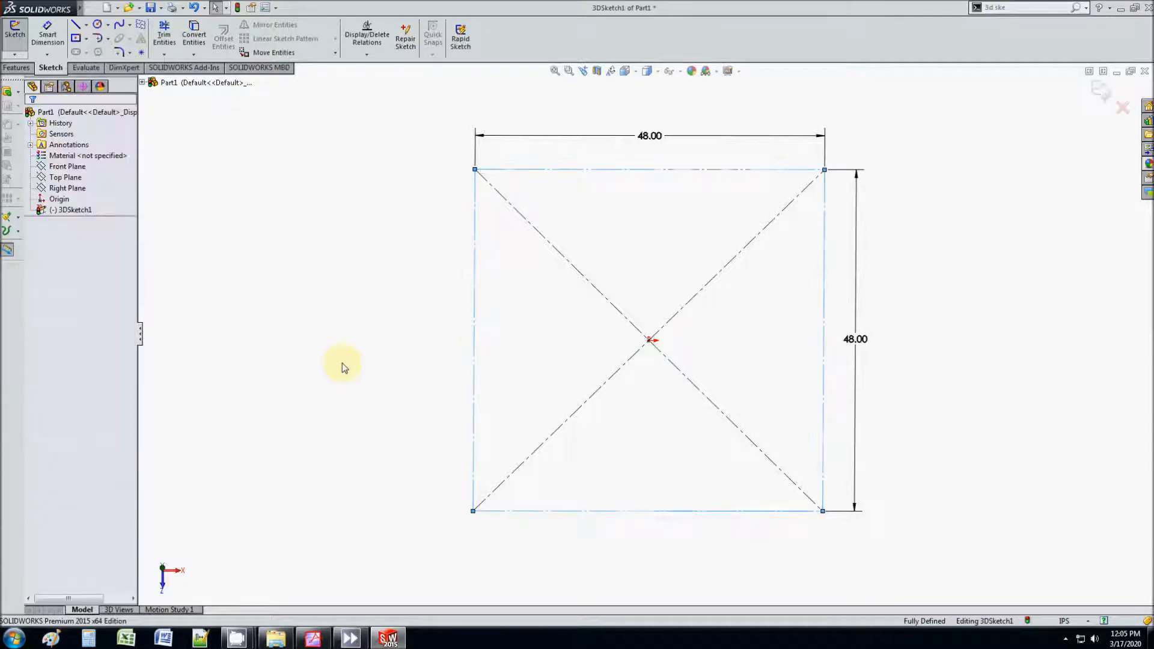
Draw a line about 66 inches long straight up along Y from the base square's front-left corner.
{"action": "key", "text": "z"}
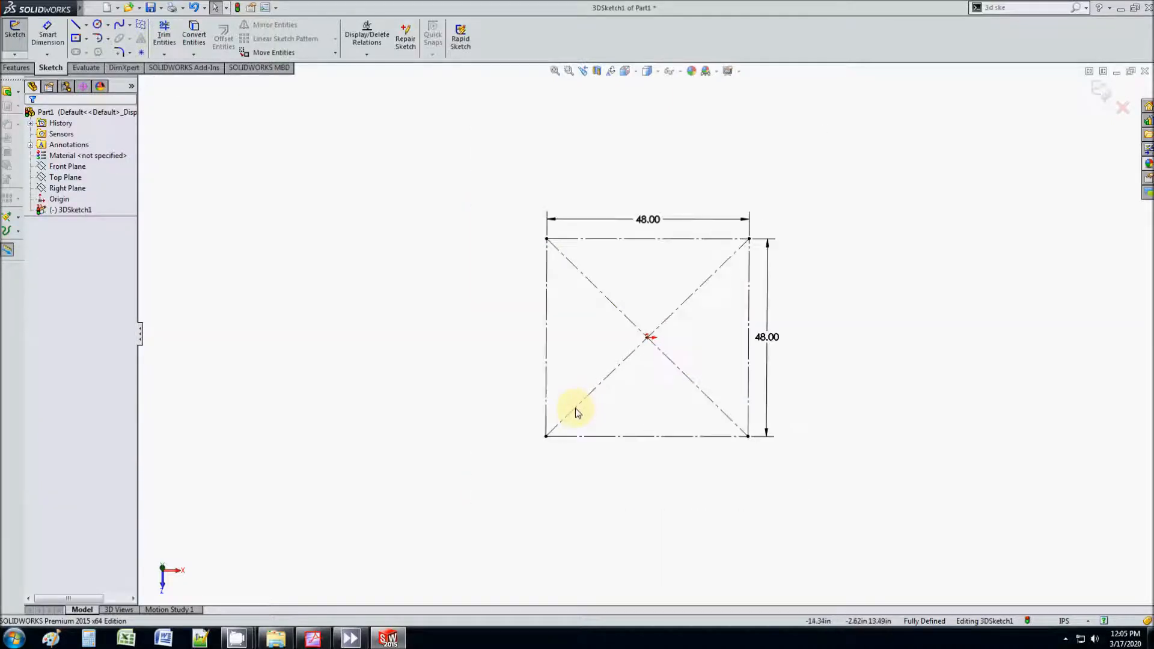
{"action": "scroll", "coordinate": [577, 398], "scroll_direction": "up", "scroll_amount": 2}
{"action": "scroll", "coordinate": [721, 340], "scroll_direction": "down", "scroll_amount": 4}
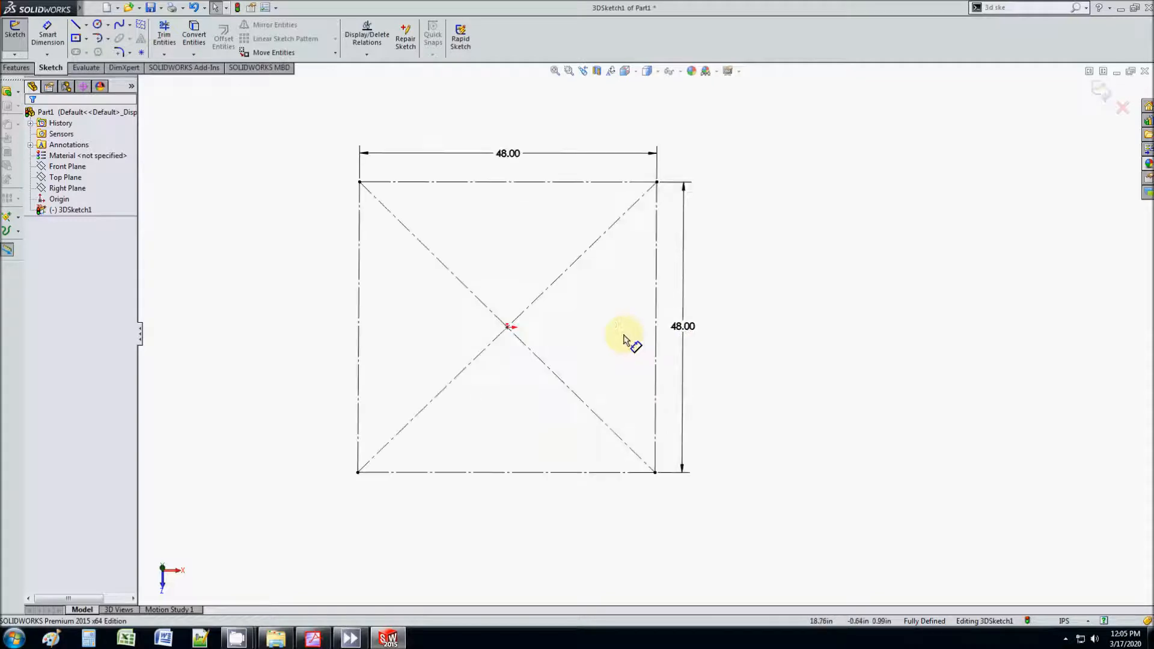
{"action": "mouse_move", "coordinate": [594, 358]}
{"action": "middle_mouse_down"}
{"action": "mouse_move", "coordinate": [569, 209]}
{"action": "mouse_move", "coordinate": [589, 299]}
{"action": "mouse_move", "coordinate": [561, 298]}
{"action": "middle_mouse_up"}
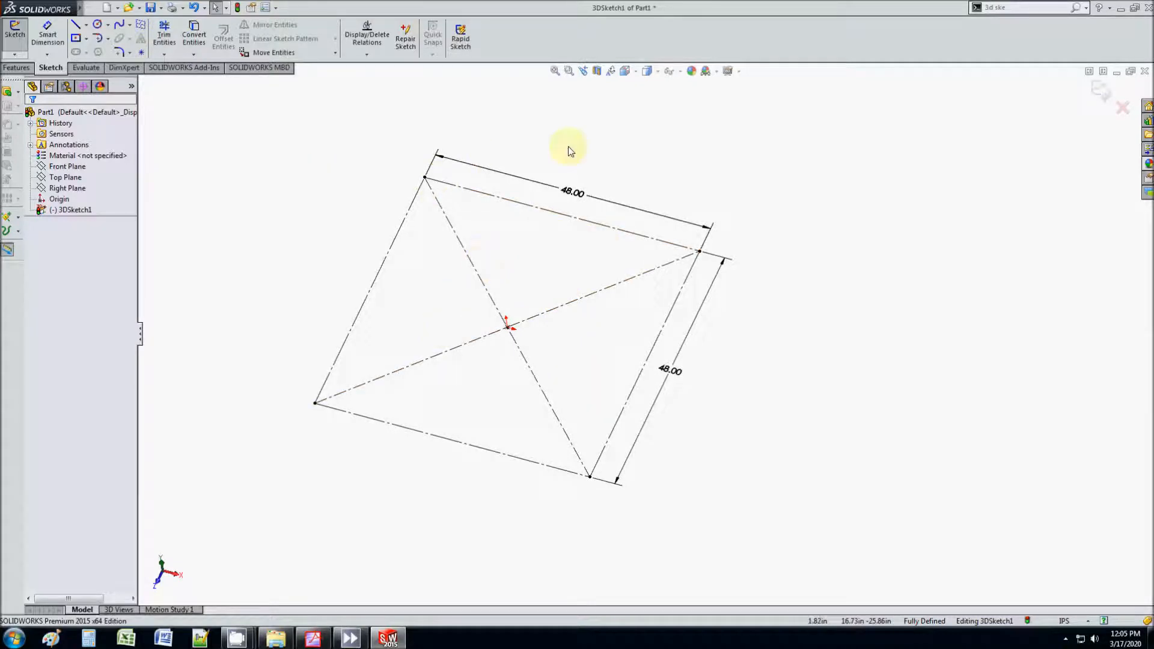
{"action": "middle_click_drag", "start_coordinate": [585, 278], "coordinate": [571, 242]}
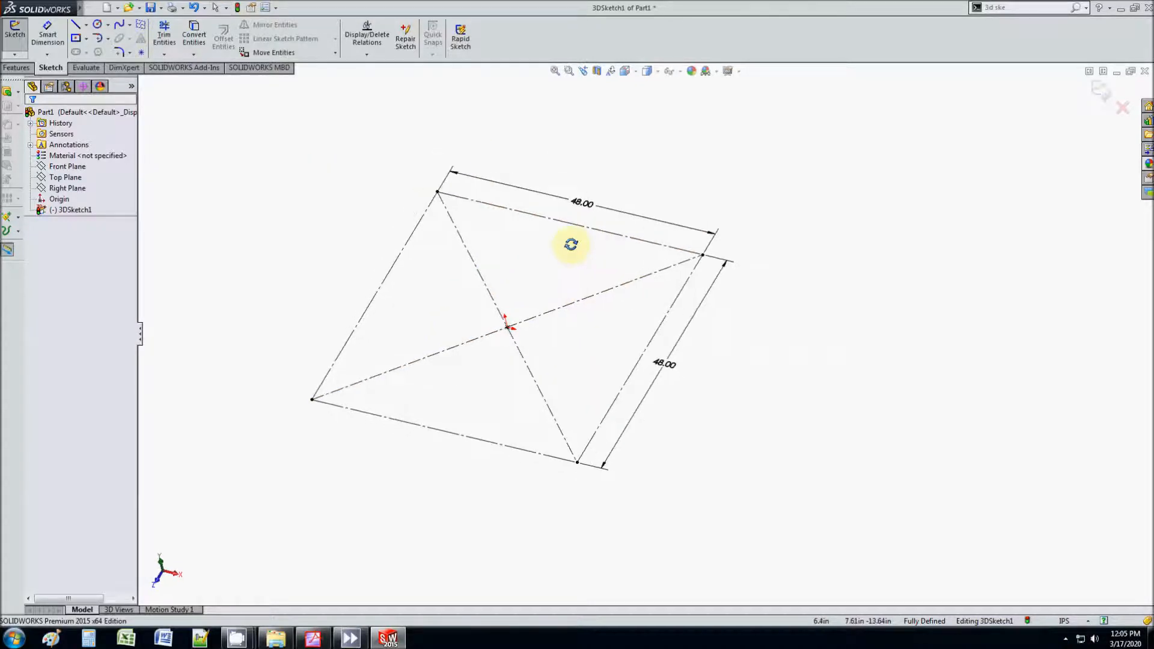
{"action": "left_click", "coordinate": [75, 24]}
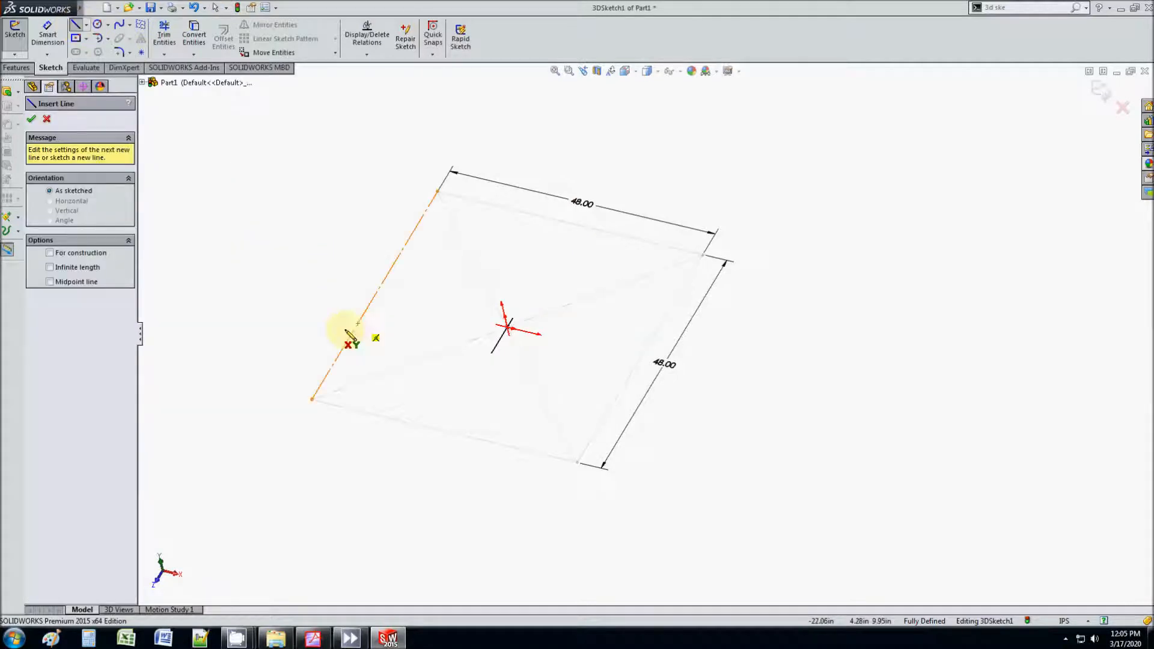
{"action": "left_click", "coordinate": [312, 399]}
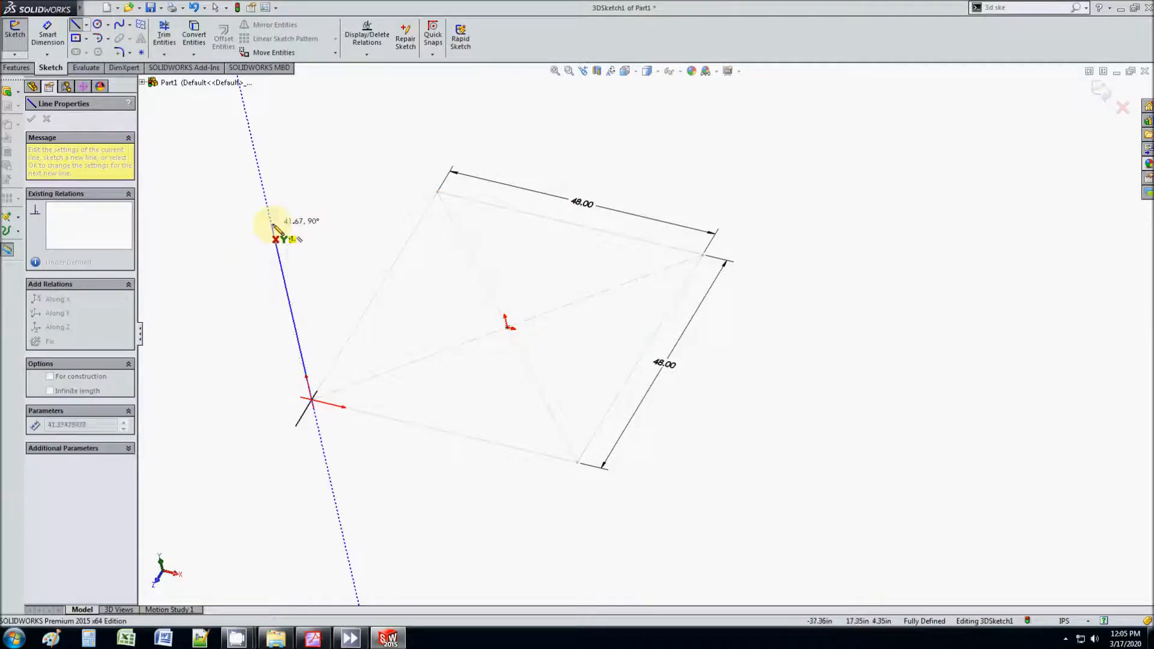
{"action": "middle_click_drag", "start_coordinate": [271, 226], "coordinate": [417, 181]}
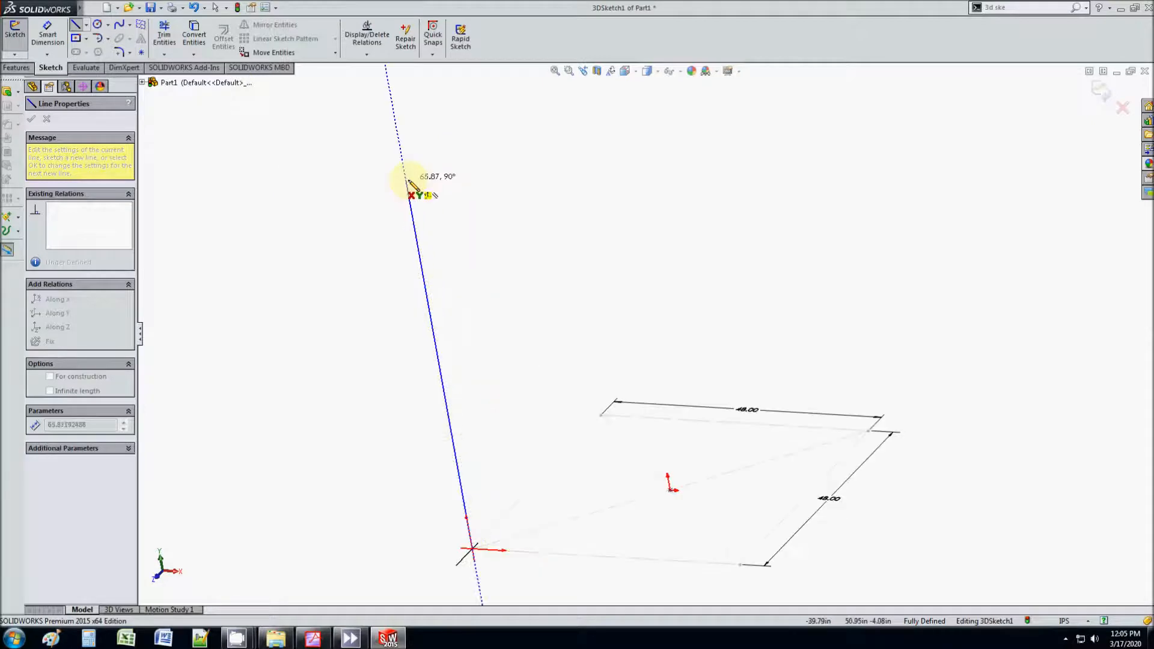
{"action": "left_click", "coordinate": [407, 180]}
{"action": "key", "text": "Escape"}
Draw a second upright line along Y from the base square's front-right corner, ending slightly higher on screen than the first.
{"action": "left_click", "coordinate": [76, 25]}
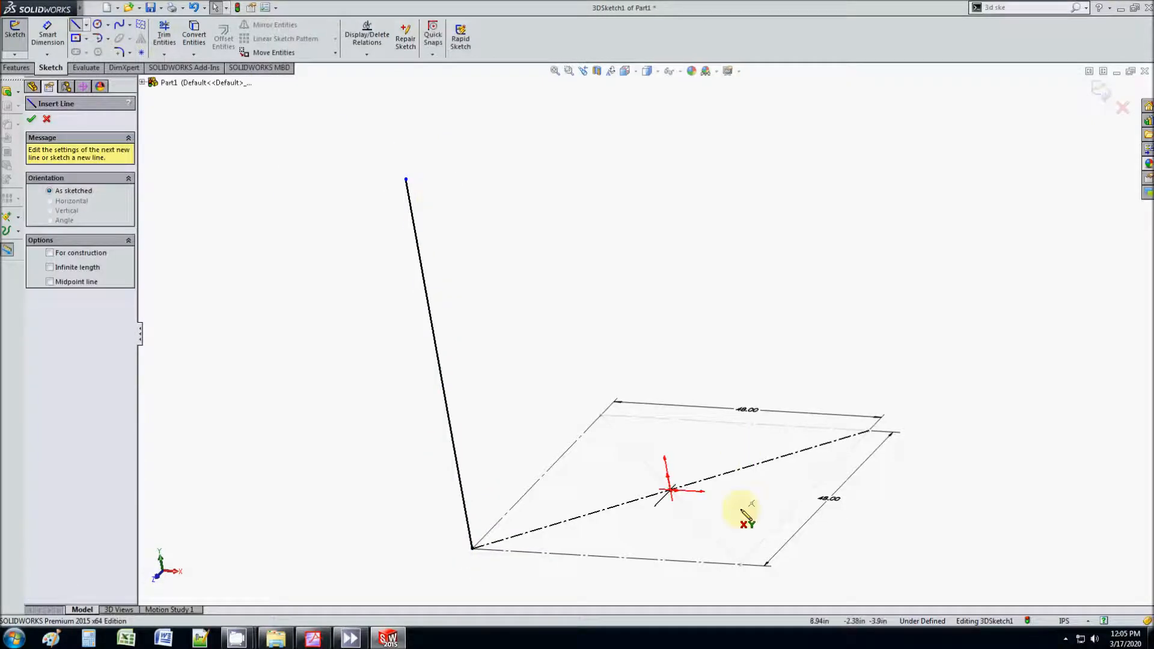
{"action": "left_click", "coordinate": [740, 564]}
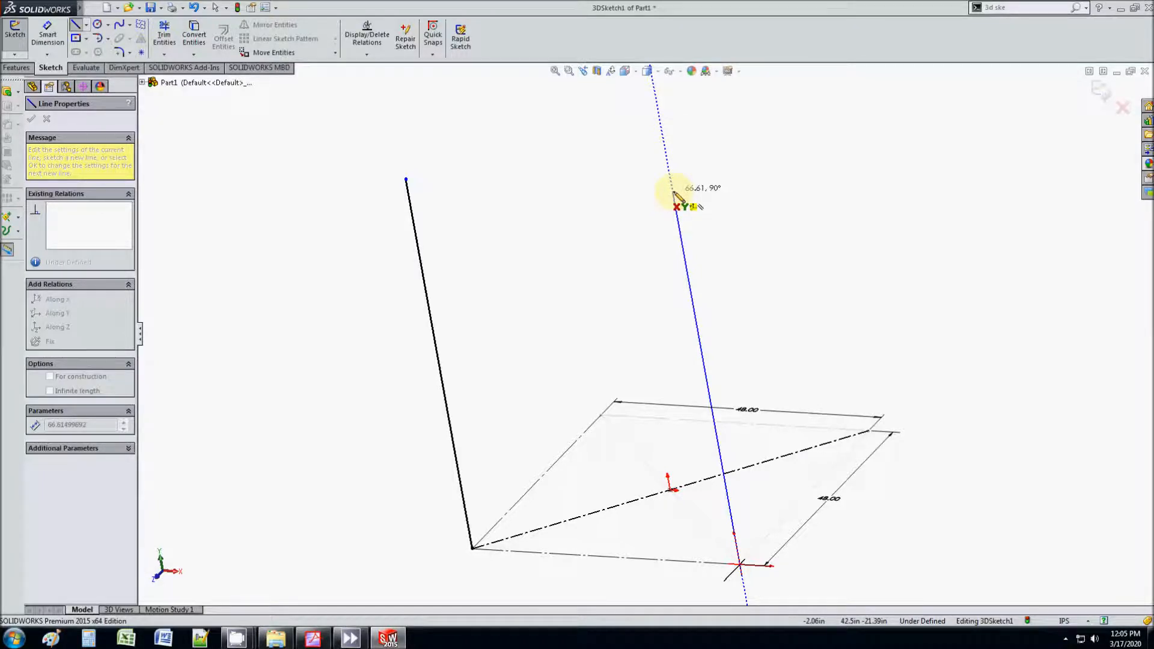
{"action": "left_click", "coordinate": [667, 159]}
{"action": "key", "text": "Escape"}
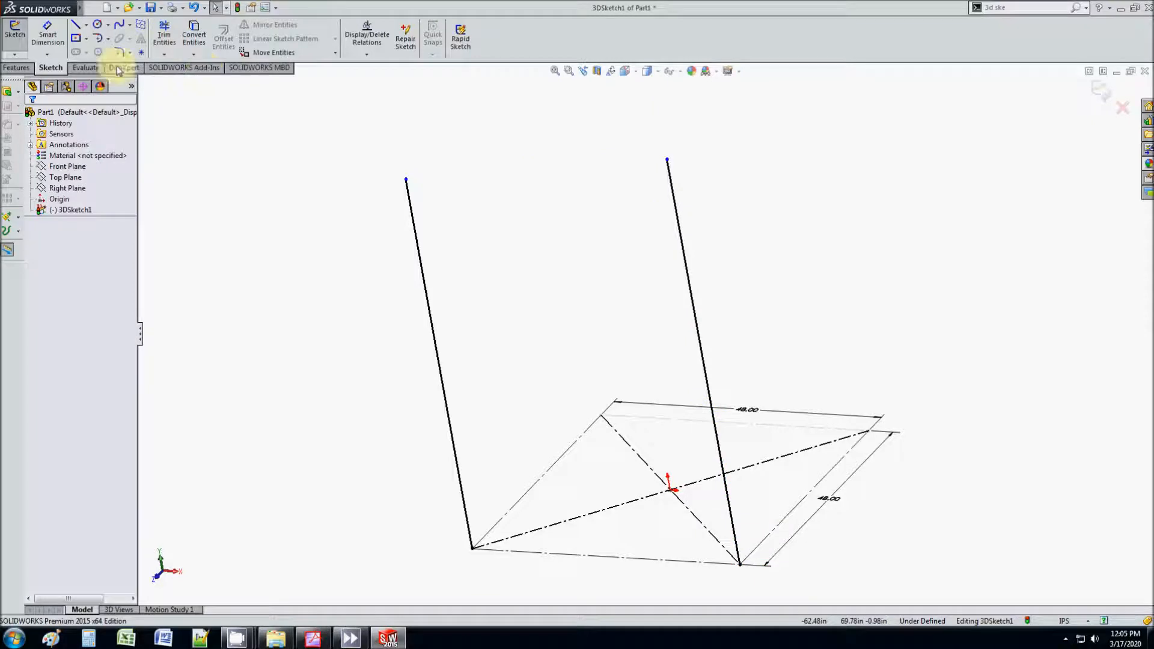
Draw a third upright line along Y from the base square's back-left corner, using the XY sketch plane.
{"action": "left_click", "coordinate": [75, 28]}
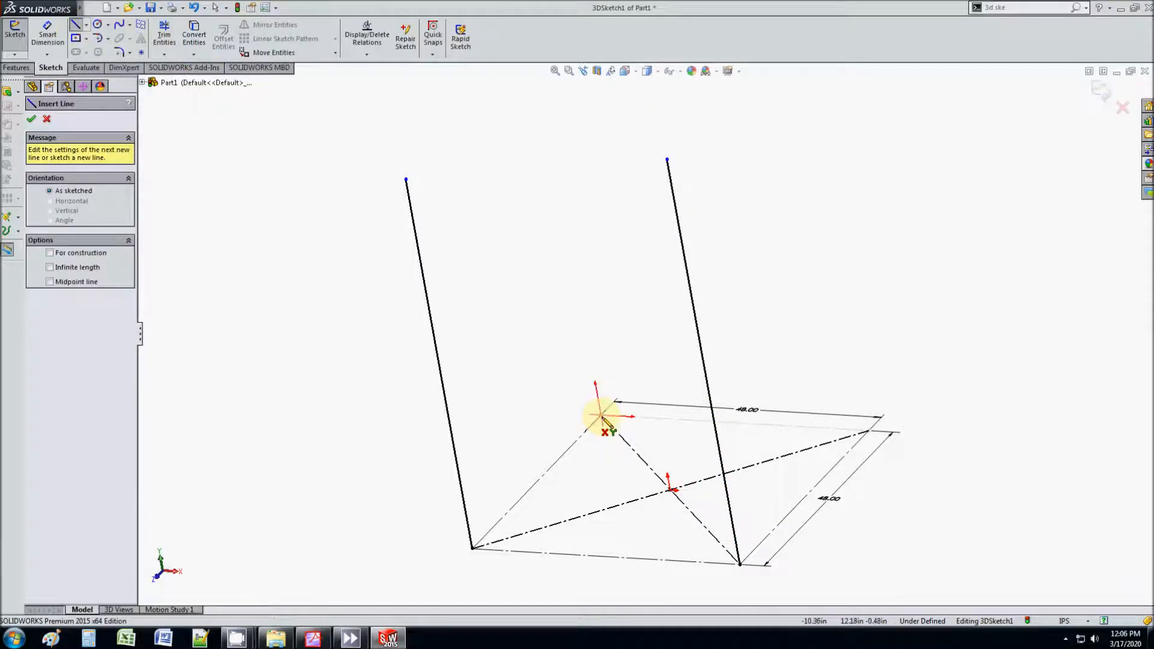
{"action": "left_click", "coordinate": [600, 413]}
{"action": "key", "text": "Tab"}
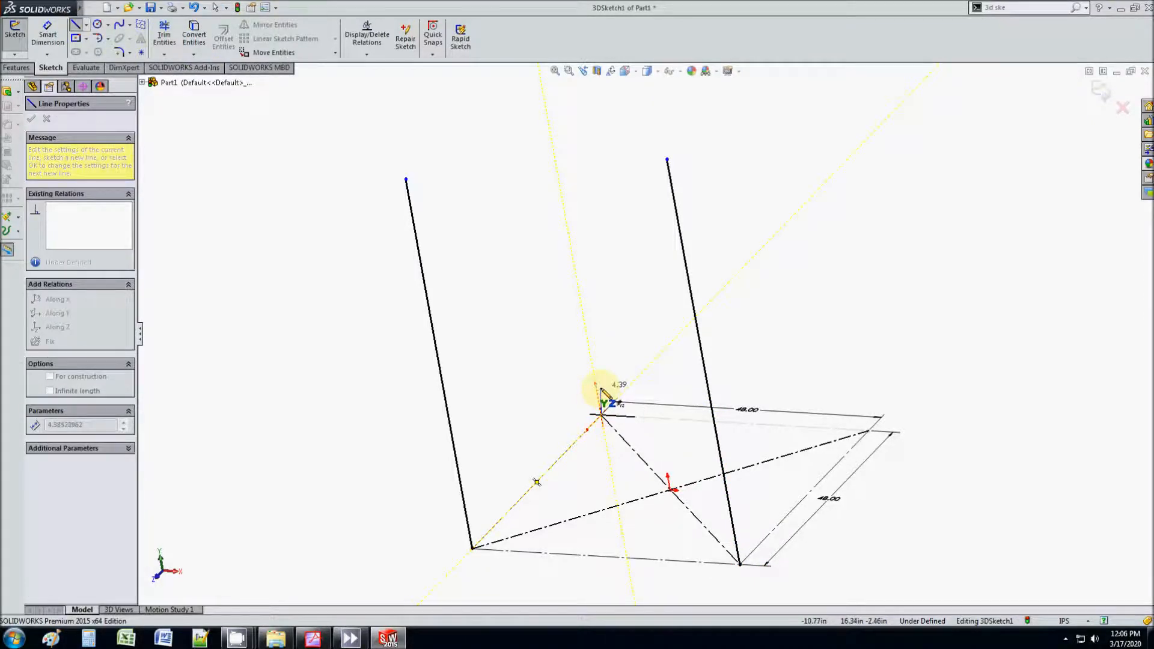
{"action": "key", "text": "Tab"}
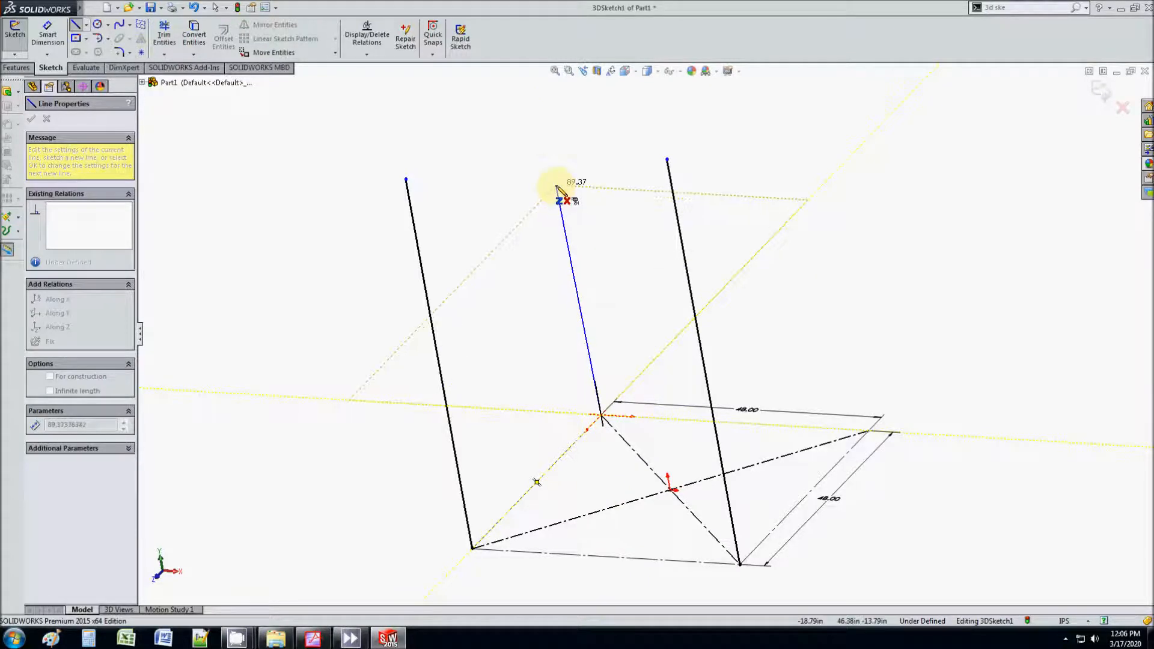
{"action": "mouse_move", "coordinate": [548, 154]}
{"action": "middle_mouse_down"}
{"action": "mouse_move", "coordinate": [587, 121]}
{"action": "mouse_move", "coordinate": [559, 129]}
{"action": "mouse_move", "coordinate": [558, 142]}
{"action": "middle_mouse_up"}
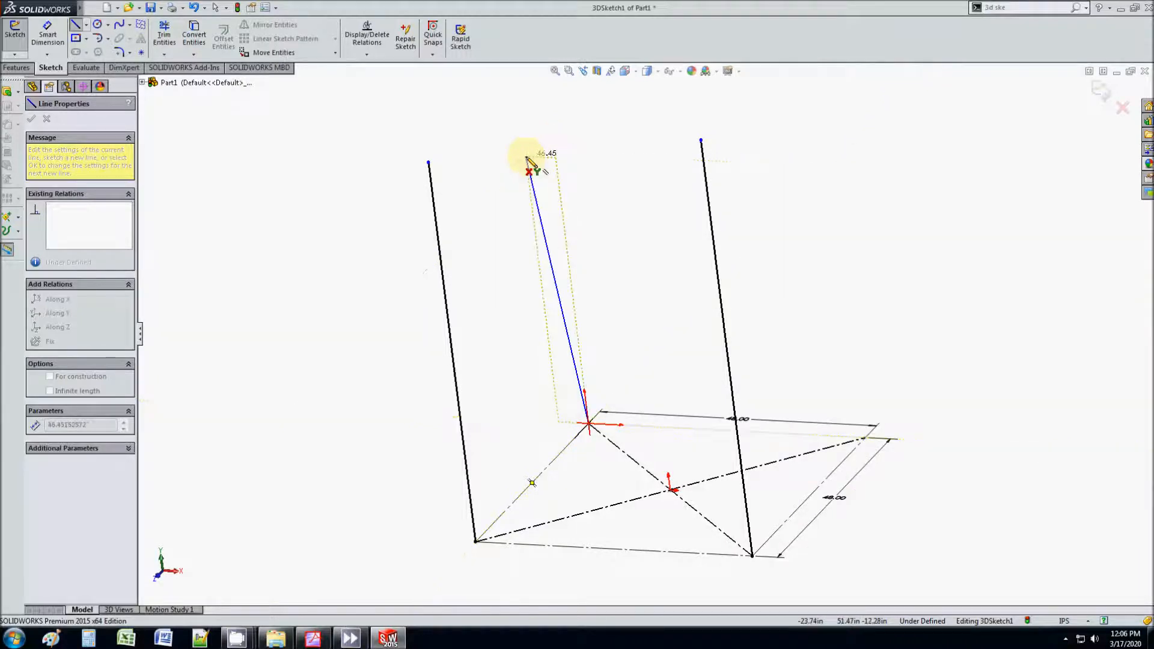
{"action": "double_click", "coordinate": [552, 117]}
{"action": "key", "text": "Escape"}
Draw a fourth upright line along Y from the base square's back-right corner, using the XY sketch plane.
{"action": "left_click", "coordinate": [76, 24]}
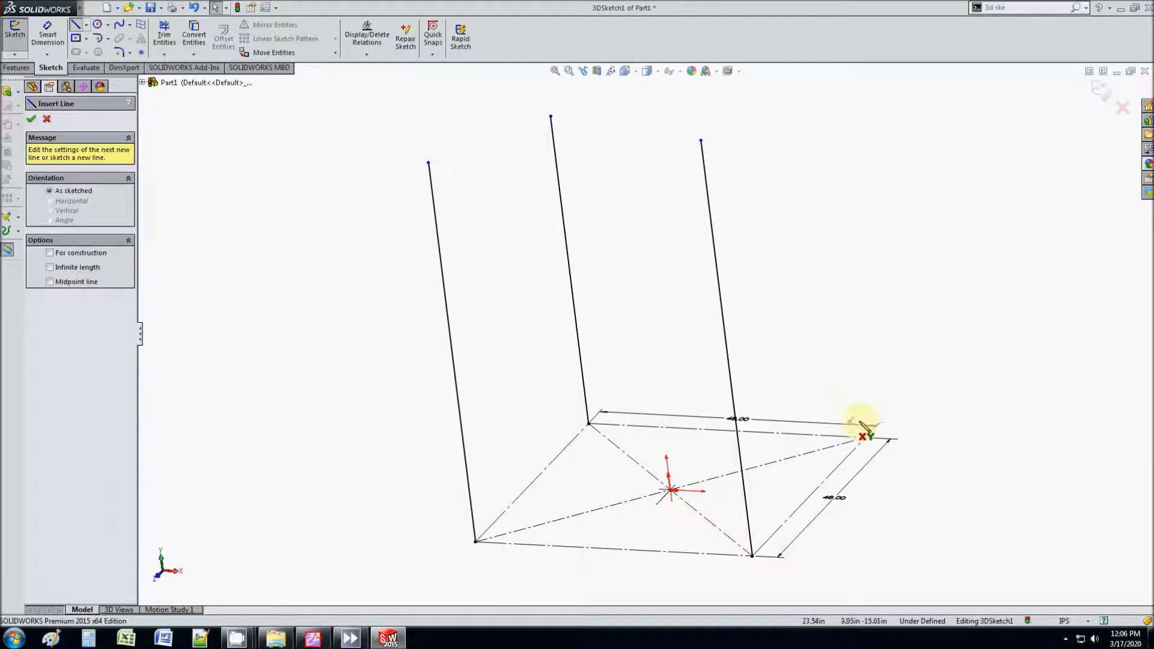
{"action": "left_click", "coordinate": [867, 439]}
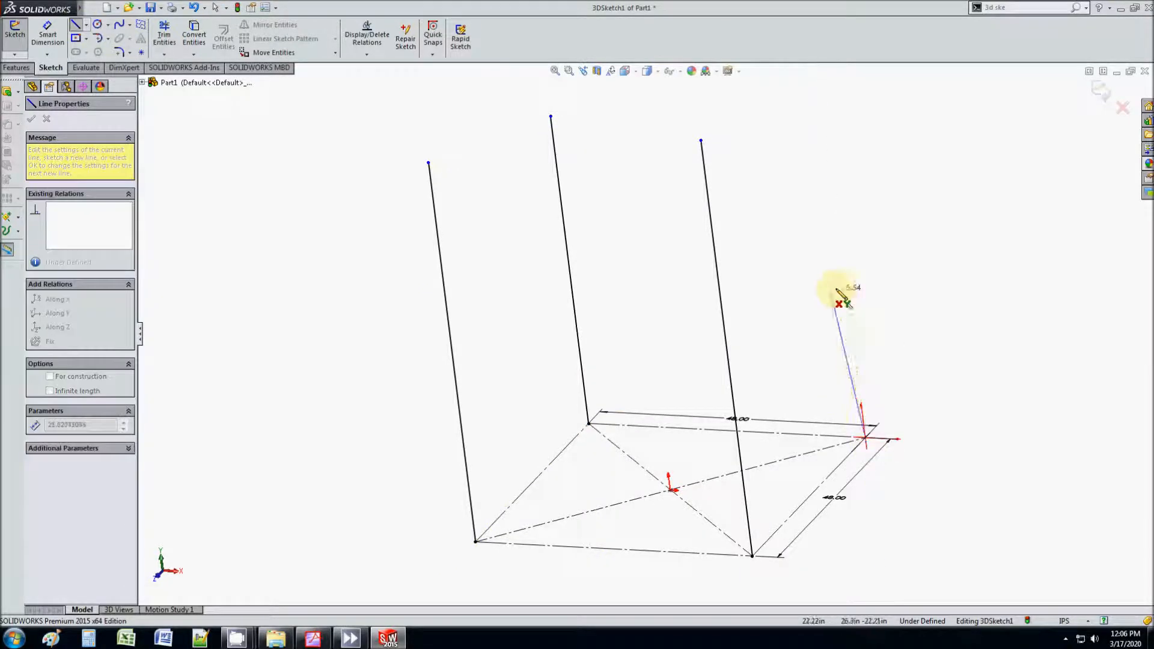
{"action": "mouse_move", "coordinate": [843, 277]}
{"action": "middle_mouse_down"}
{"action": "mouse_move", "coordinate": [865, 278]}
{"action": "mouse_move", "coordinate": [817, 262]}
{"action": "middle_mouse_up"}
{"action": "key", "text": "Tab"}
{"action": "key", "text": "Tab"}
{"action": "key", "text": "Tab"}
{"action": "mouse_move", "coordinate": [820, 126]}
{"action": "middle_mouse_down"}
{"action": "mouse_move", "coordinate": [804, 128]}
{"action": "mouse_move", "coordinate": [821, 140]}
{"action": "mouse_move", "coordinate": [837, 129]}
{"action": "middle_mouse_up"}
{"action": "left_click", "coordinate": [841, 133]}
{"action": "key", "text": "Escape"}
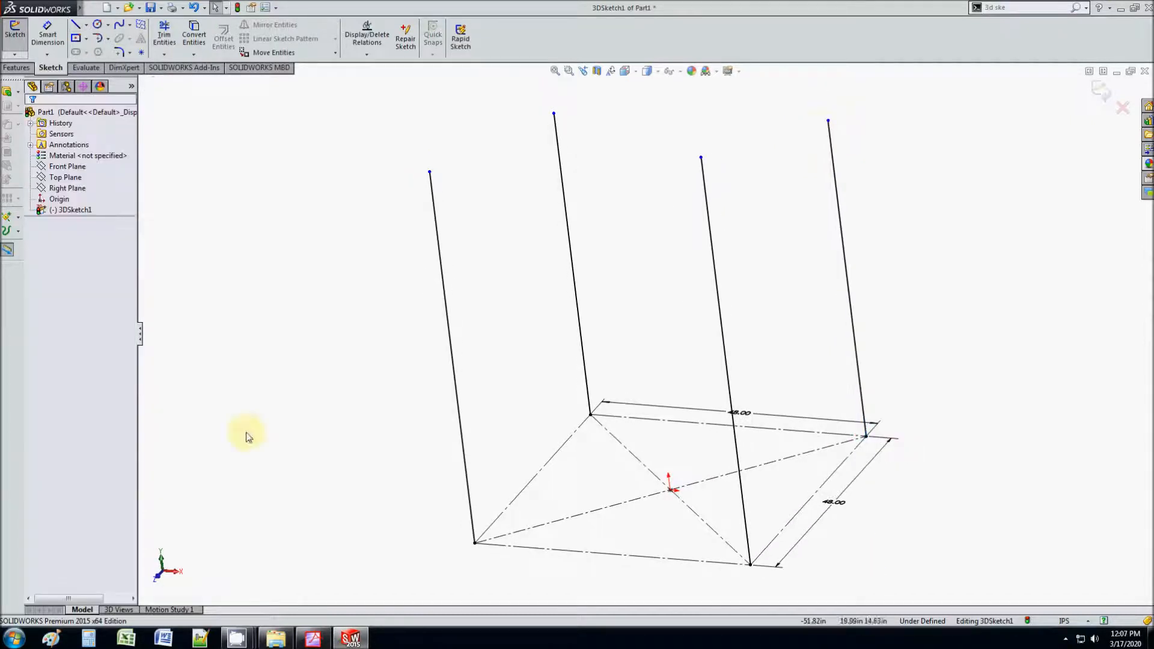
Consult the instructions drawing and add an Equal relation to the front-left, back-left and back-right upright lines.
{"action": "left_click", "coordinate": [313, 639]}
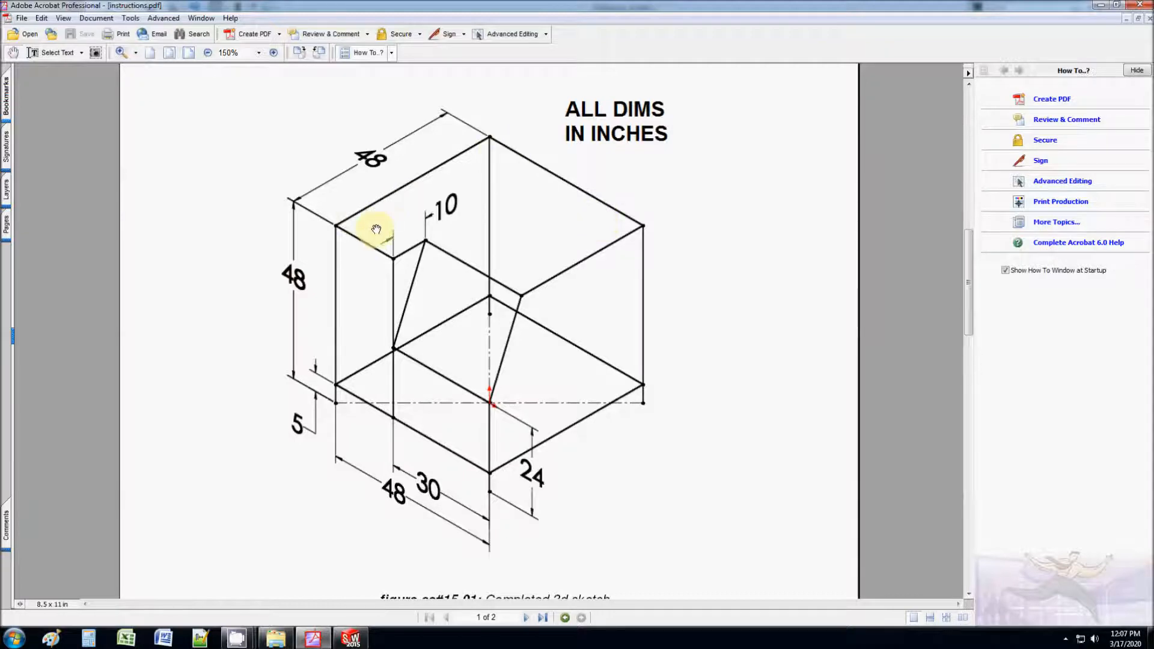
{"action": "left_click", "coordinate": [1102, 6]}
{"action": "left_click", "coordinate": [436, 219]}
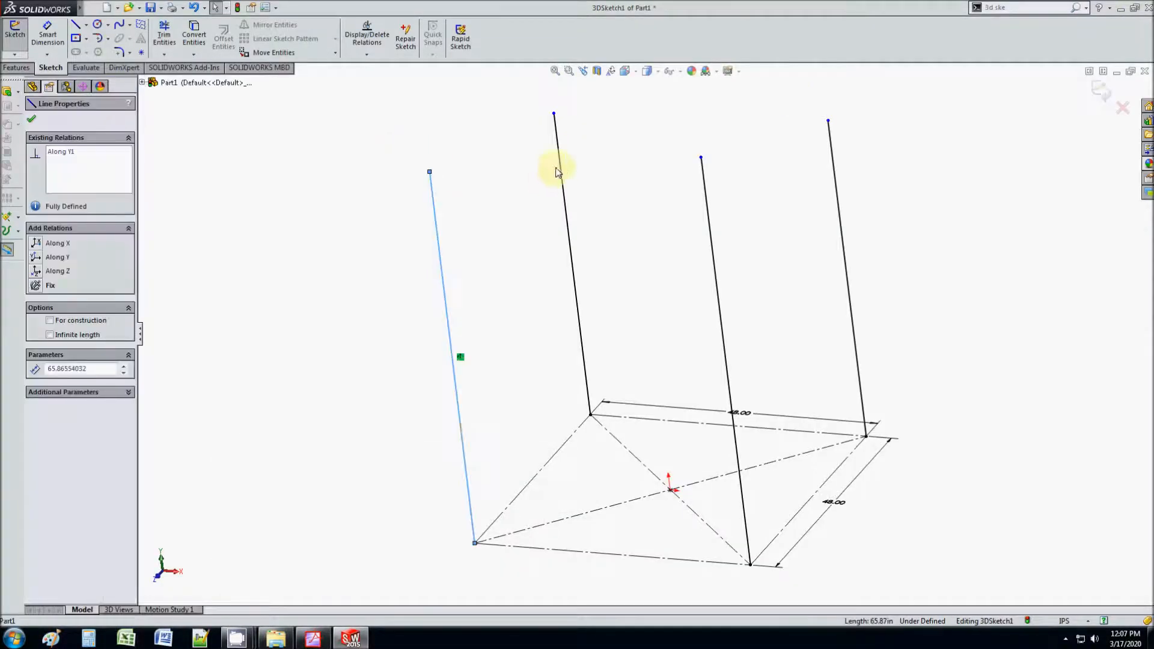
{"action": "left_click", "coordinate": [561, 170], "text": "ctrl"}
{"action": "left_click", "coordinate": [834, 185], "text": "ctrl"}
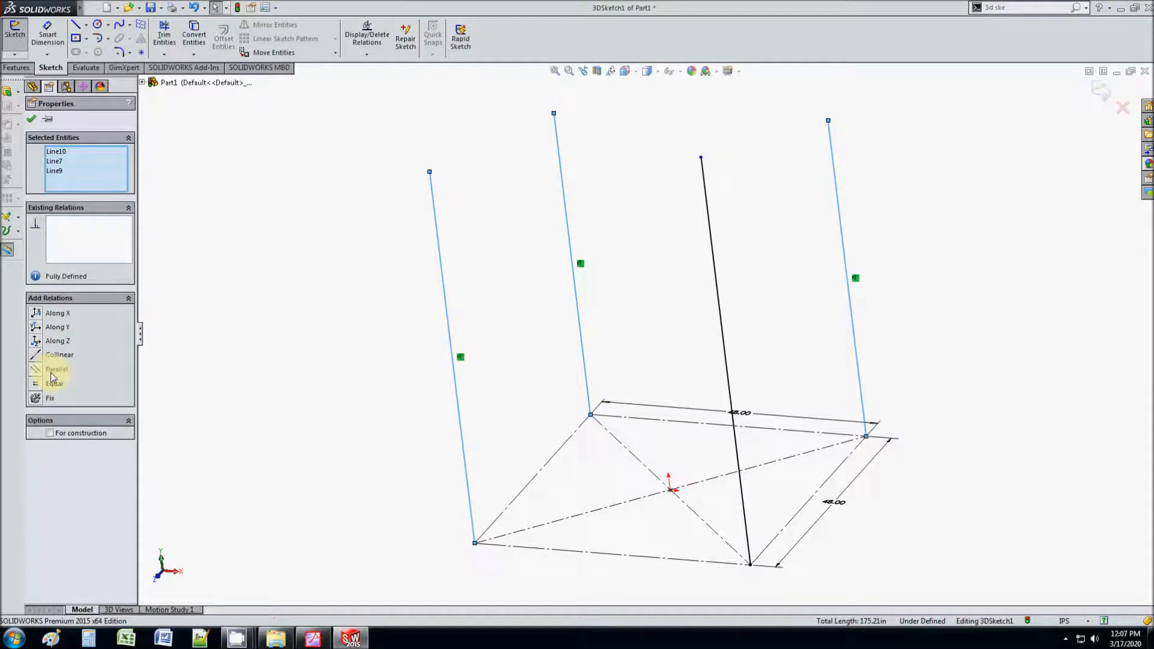
{"action": "left_click", "coordinate": [309, 322]}
{"action": "middle_click_drag", "start_coordinate": [309, 322], "coordinate": [331, 293]}
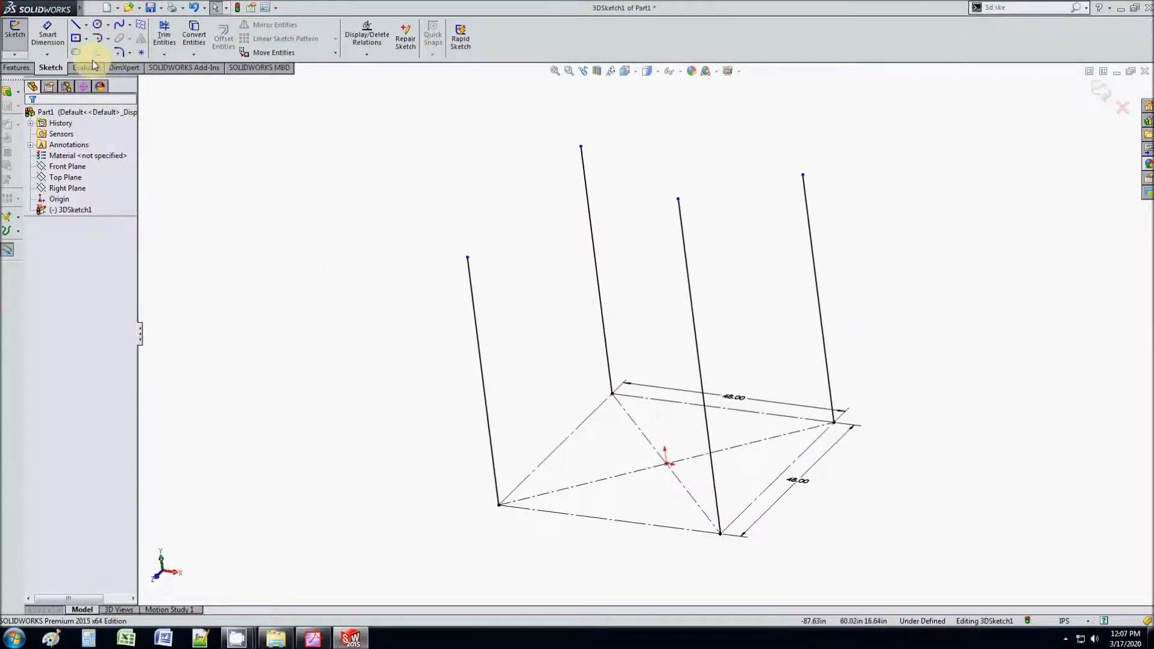
{"action": "left_click", "coordinate": [75, 24]}
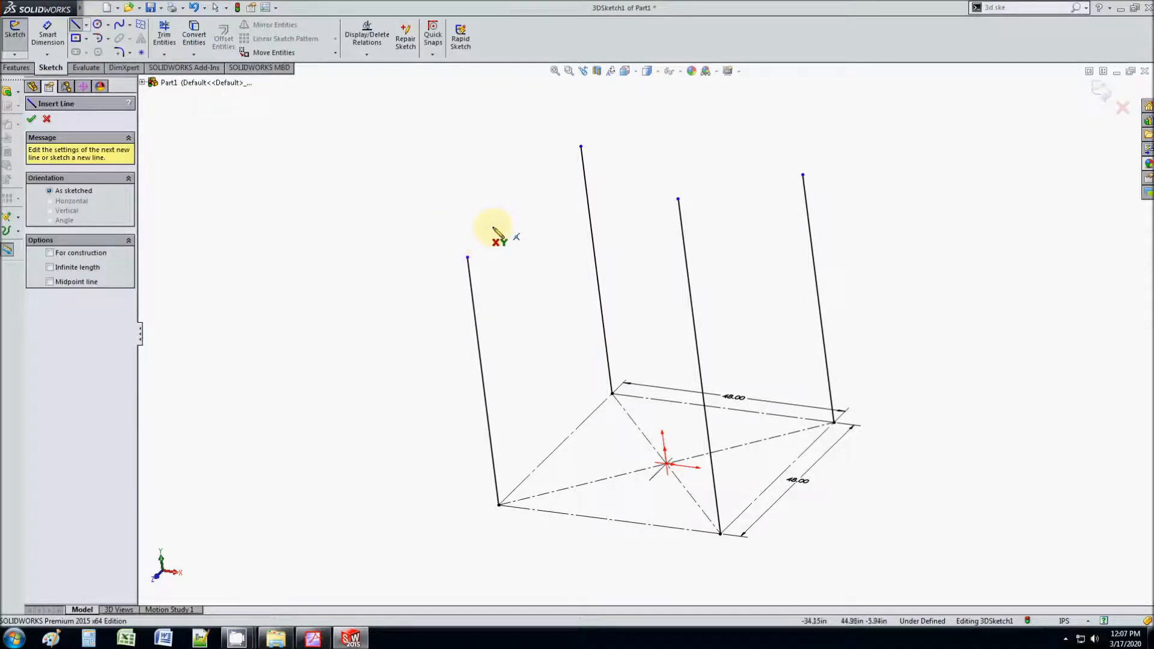
{"action": "left_click", "coordinate": [468, 258]}
{"action": "left_click", "coordinate": [581, 147]}
{"action": "key", "text": "Escape"}
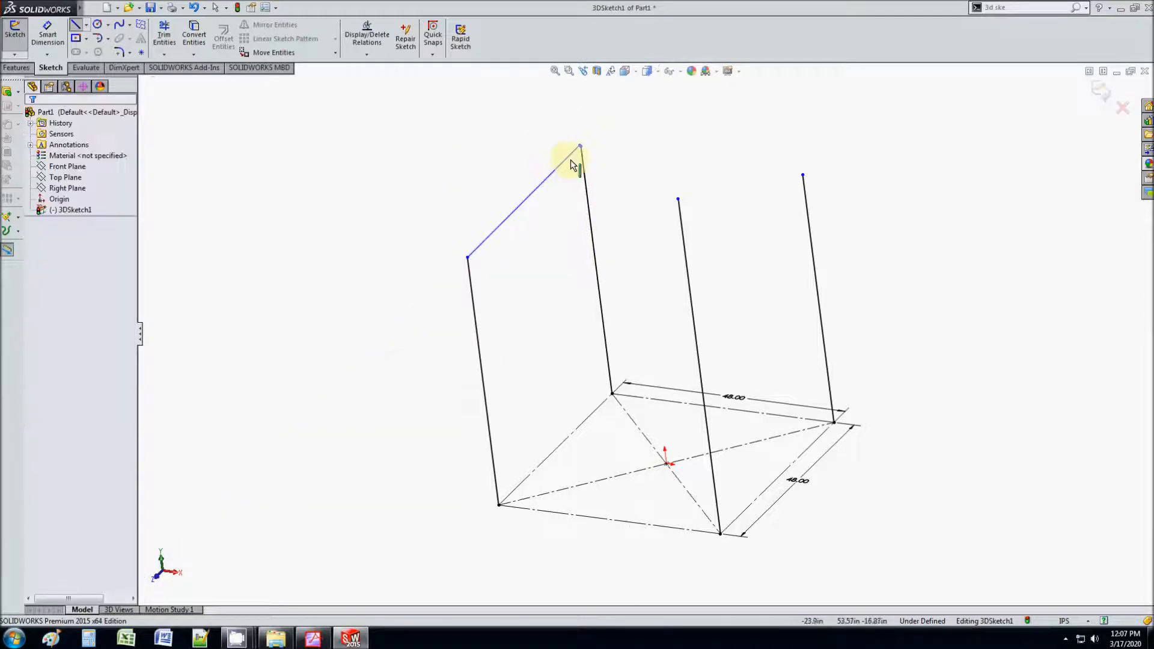
{"action": "left_click", "coordinate": [565, 166]}
{"action": "key", "text": "Delete"}
Connect the tops of the three equal uprights with two lines, front-left to back-left along Z and back-left to back-right.
{"action": "left_click", "coordinate": [76, 25]}
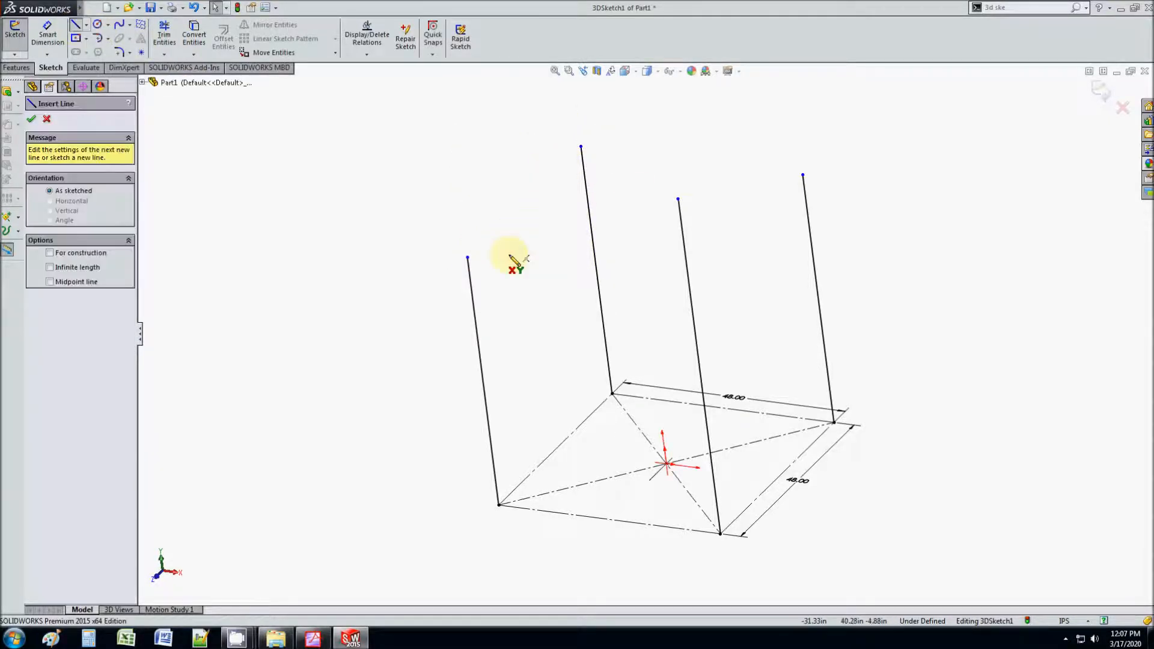
{"action": "left_click", "coordinate": [468, 257]}
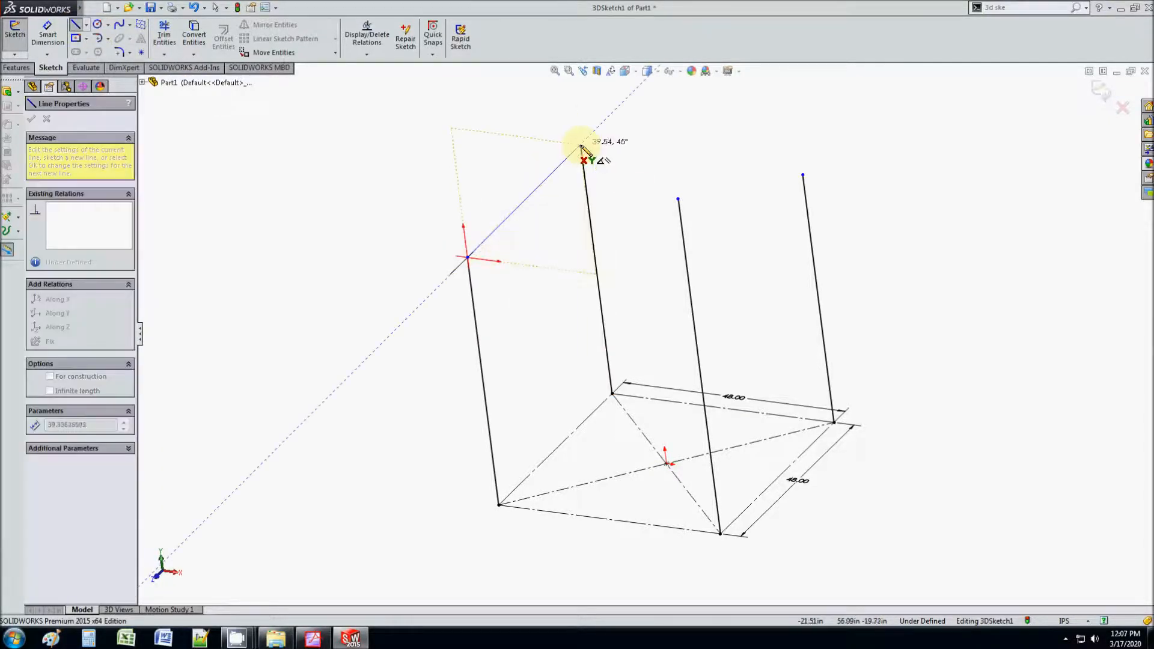
{"action": "left_click", "coordinate": [580, 147]}
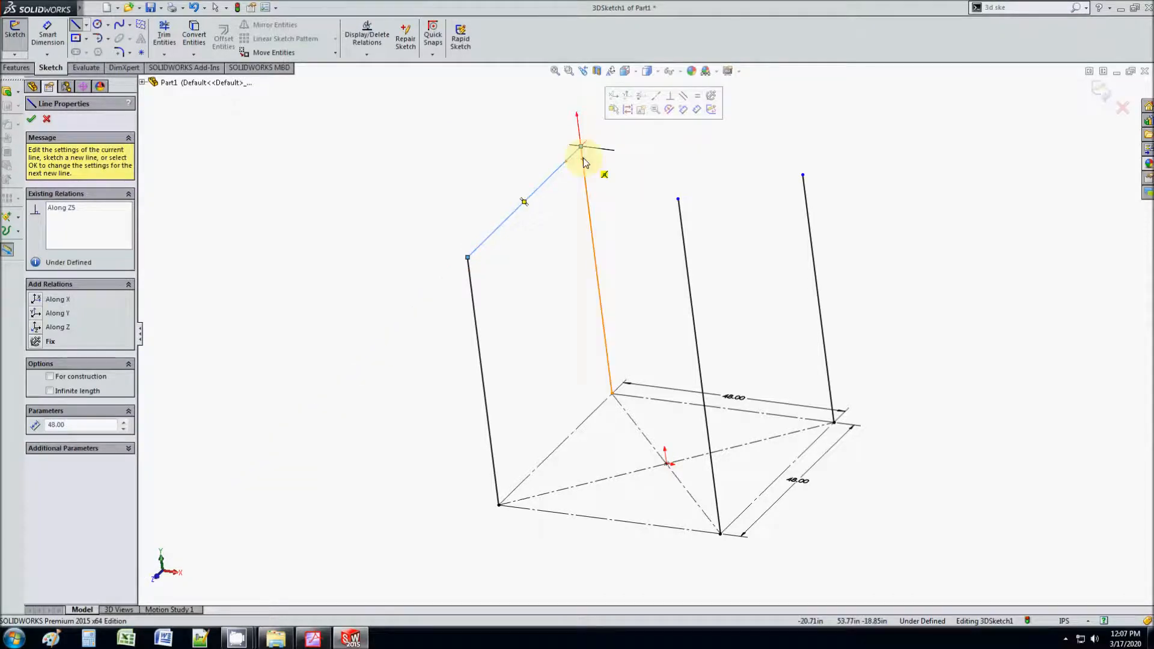
{"action": "key", "text": "Escape"}
{"action": "left_click", "coordinate": [76, 25]}
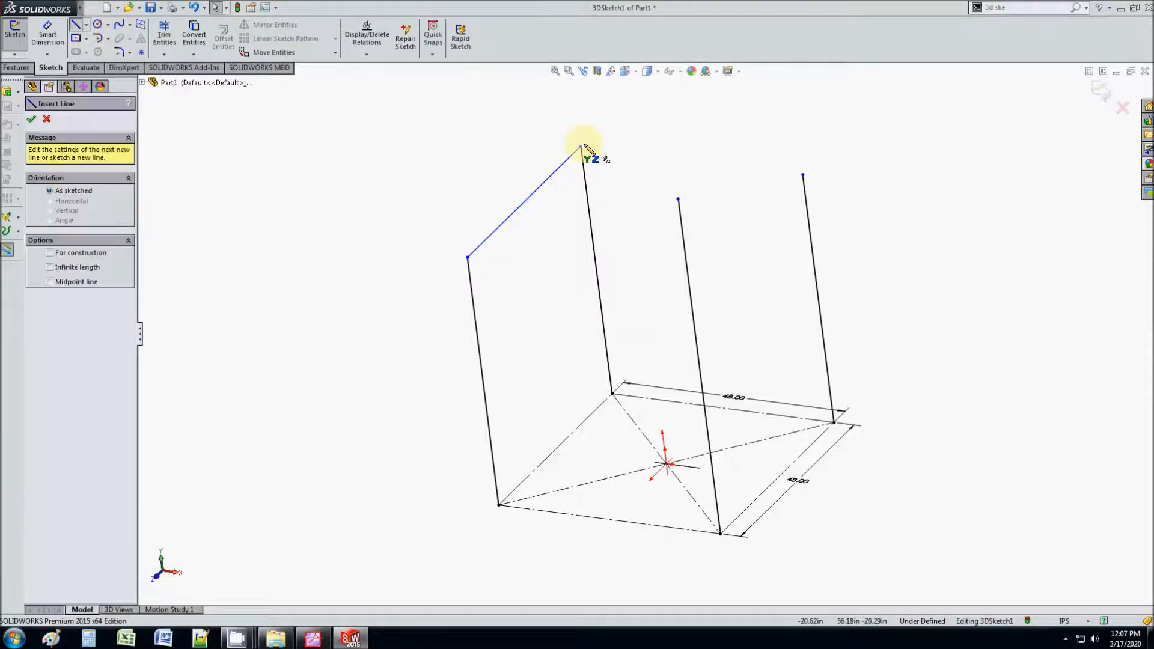
{"action": "left_click", "coordinate": [581, 148]}
{"action": "left_click", "coordinate": [803, 174]}
{"action": "key", "text": "Escape"}
Close the notched top outline with four connected lines from the back-right upright's top around to the front-left upright's top.
{"action": "left_click", "coordinate": [76, 25]}
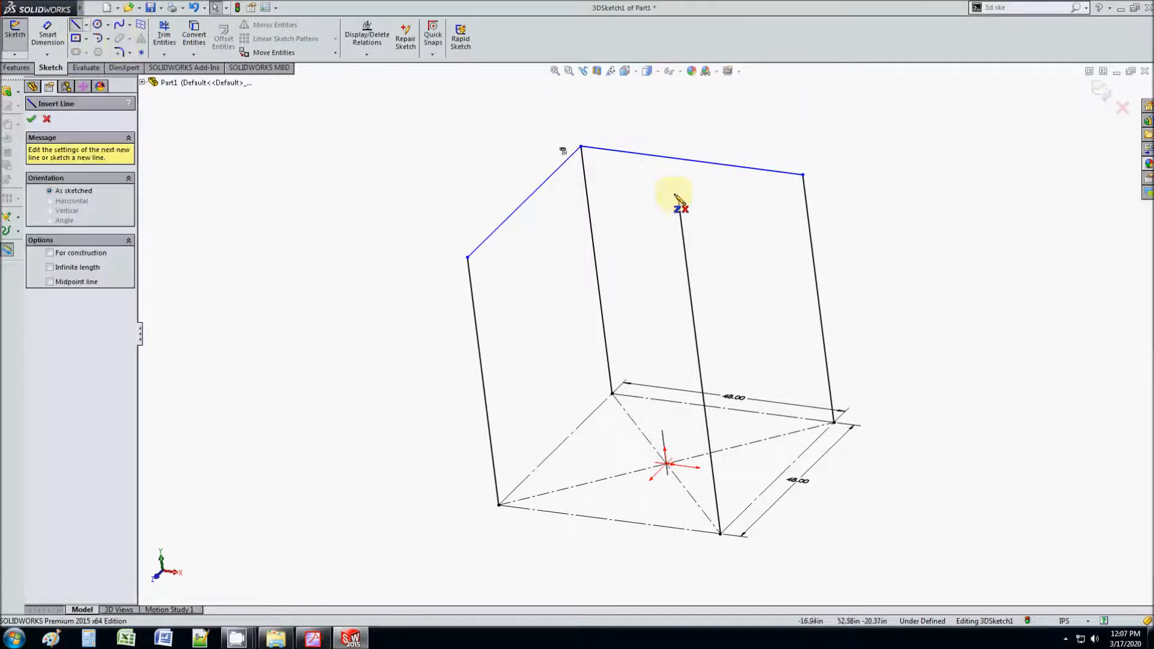
{"action": "left_click", "coordinate": [804, 174]}
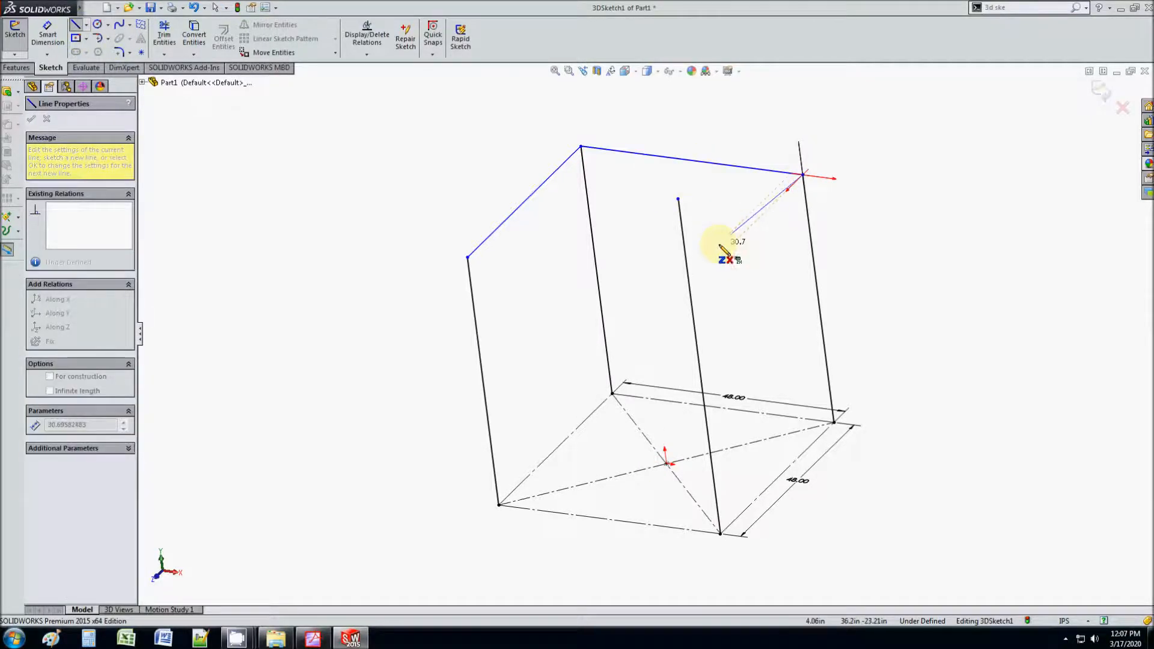
{"action": "middle_click_drag", "start_coordinate": [719, 245], "coordinate": [711, 241]}
{"action": "left_click", "coordinate": [696, 251]}
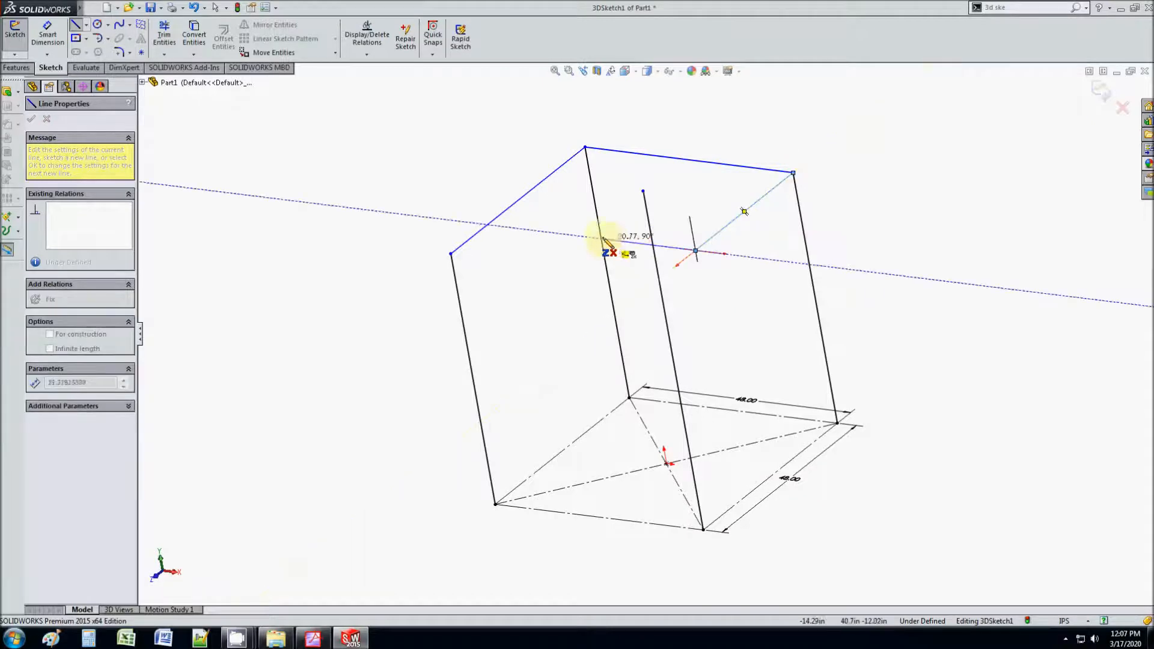
{"action": "left_click", "coordinate": [571, 235]}
{"action": "left_click", "coordinate": [529, 269]}
{"action": "left_click", "coordinate": [452, 253]}
{"action": "key", "text": "Escape"}
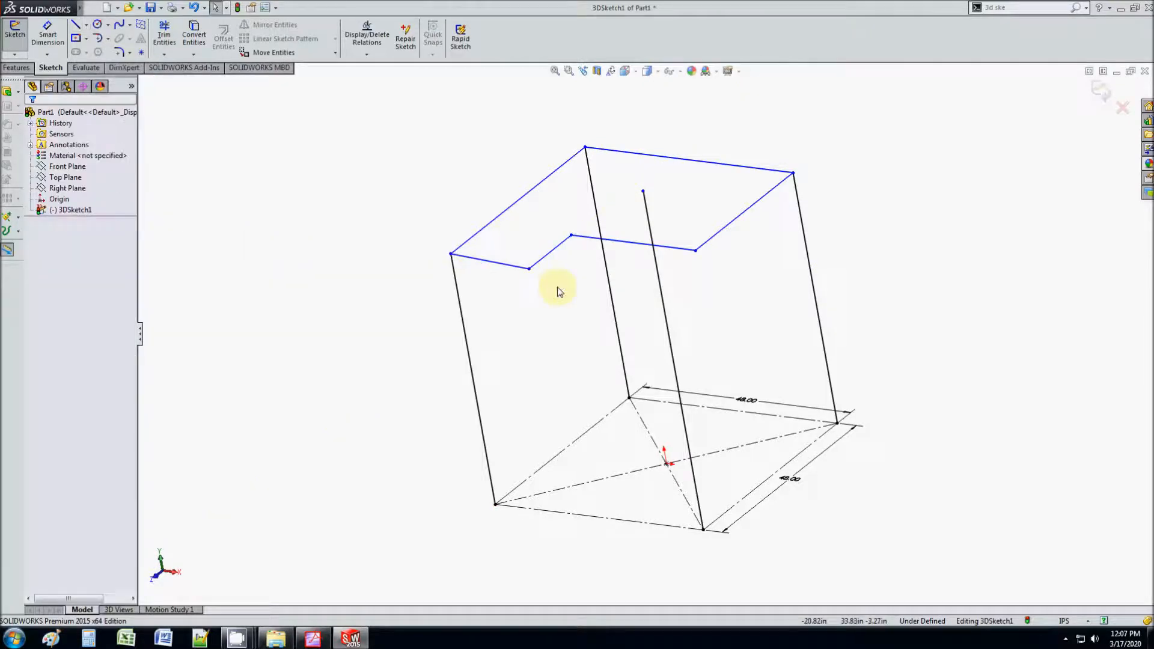
Add an Along X relation to the short top line at the front-left upright and check the adjoining notch line's relation.
{"action": "mouse_move", "coordinate": [543, 283]}
{"action": "middle_mouse_down"}
{"action": "mouse_move", "coordinate": [532, 213]}
{"action": "mouse_move", "coordinate": [536, 301]}
{"action": "middle_mouse_up"}
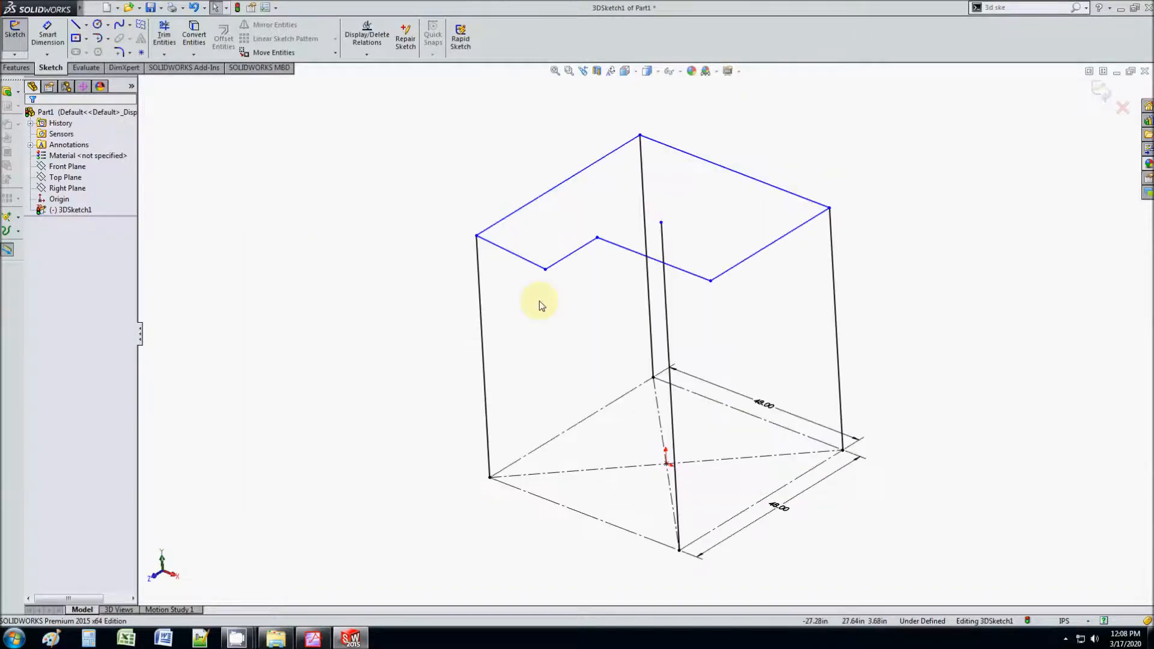
{"action": "left_click", "coordinate": [520, 257]}
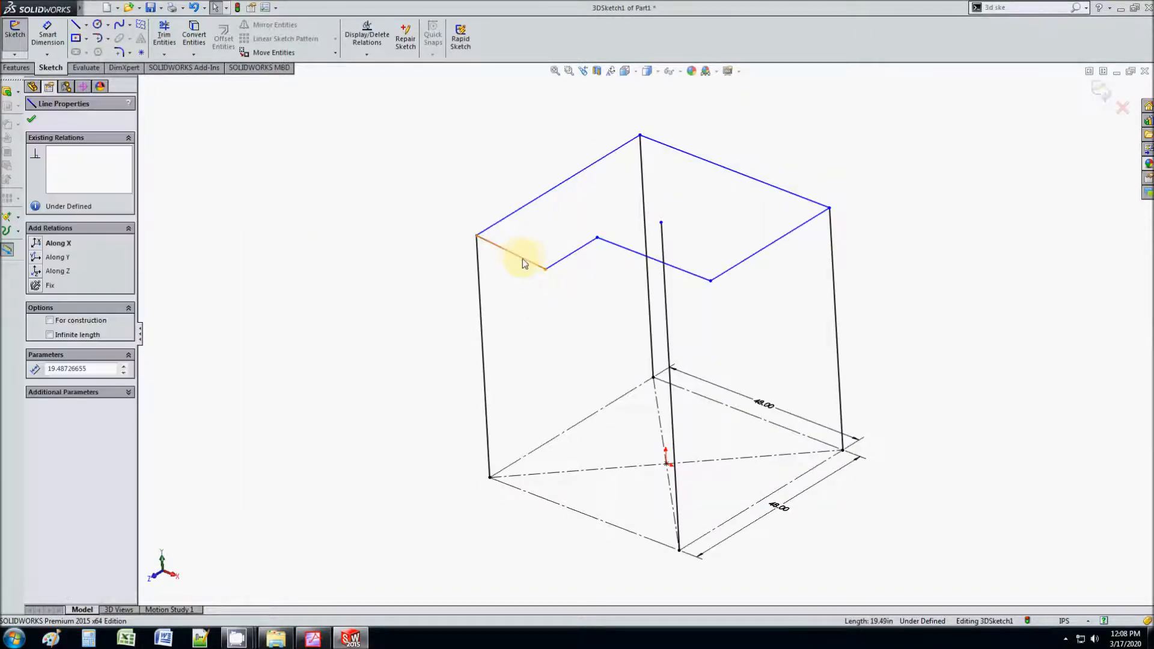
{"action": "left_click", "coordinate": [38, 246]}
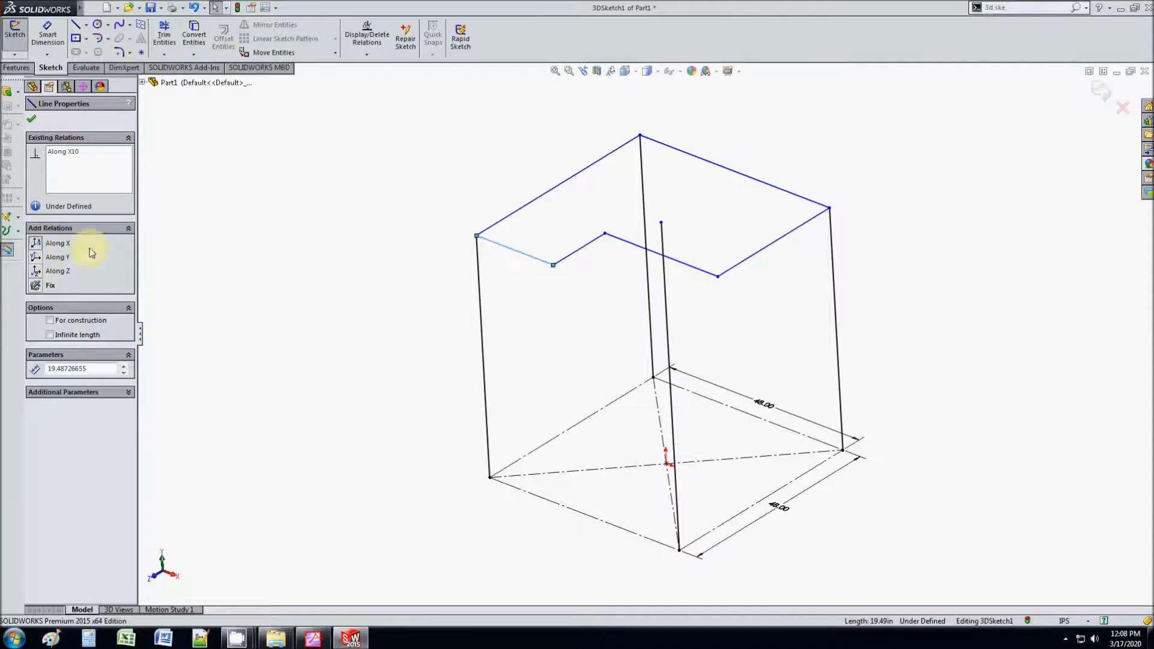
{"action": "left_click", "coordinate": [340, 269]}
{"action": "left_click", "coordinate": [582, 249]}
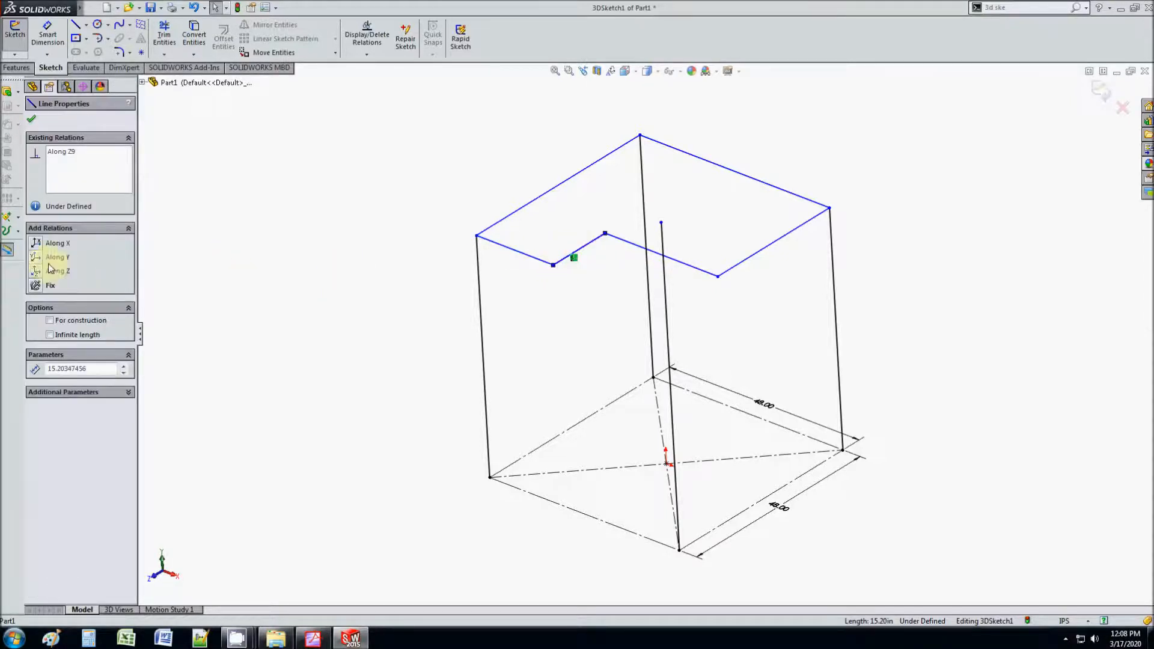
Review the sketch instructions drawing and the finished welded frame picture in the other project's instructions.pdf to see which members to add.
{"action": "left_click", "coordinate": [273, 276]}
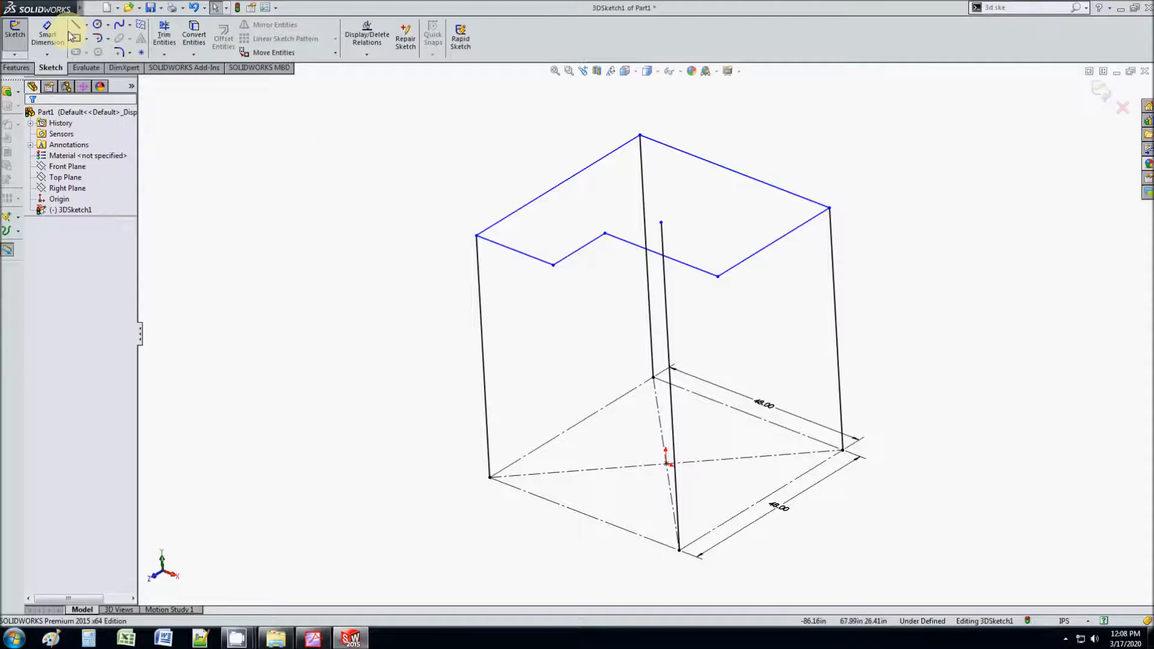
{"action": "left_click", "coordinate": [313, 638]}
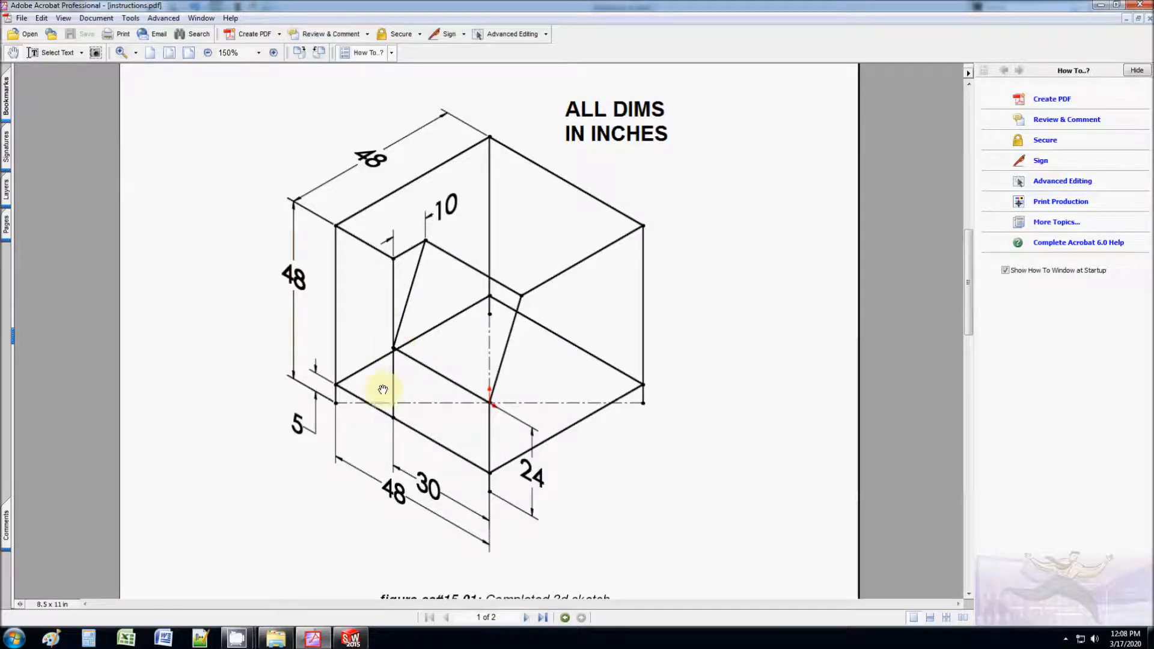
{"action": "left_click", "coordinate": [292, 636]}
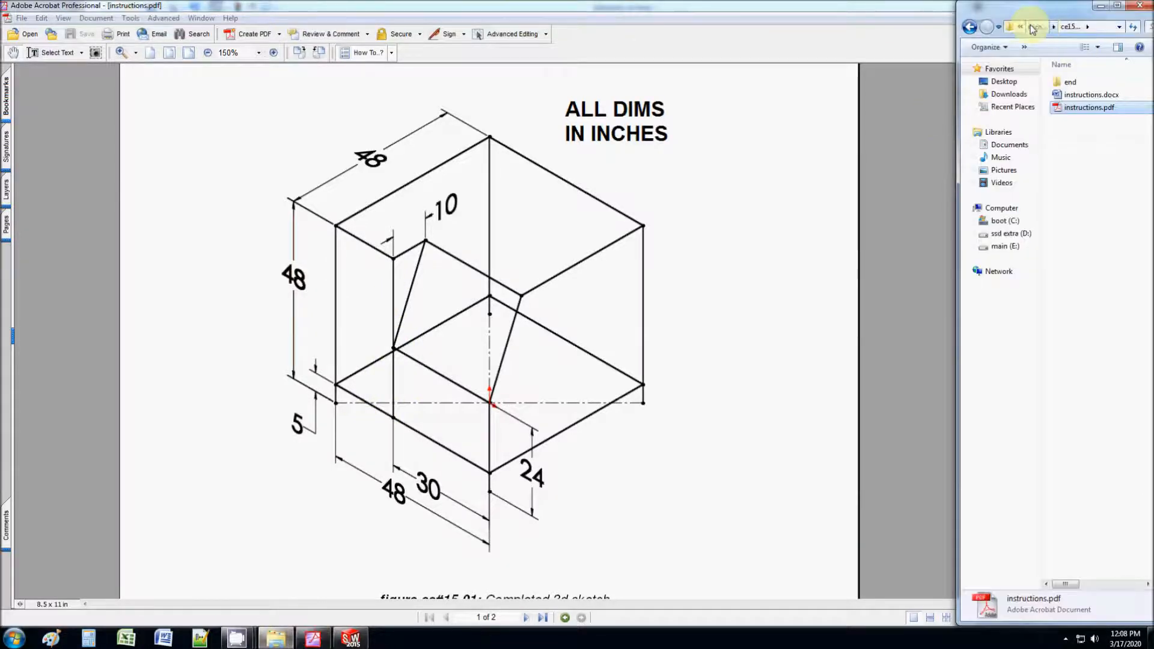
{"action": "double_click", "coordinate": [1092, 96]}
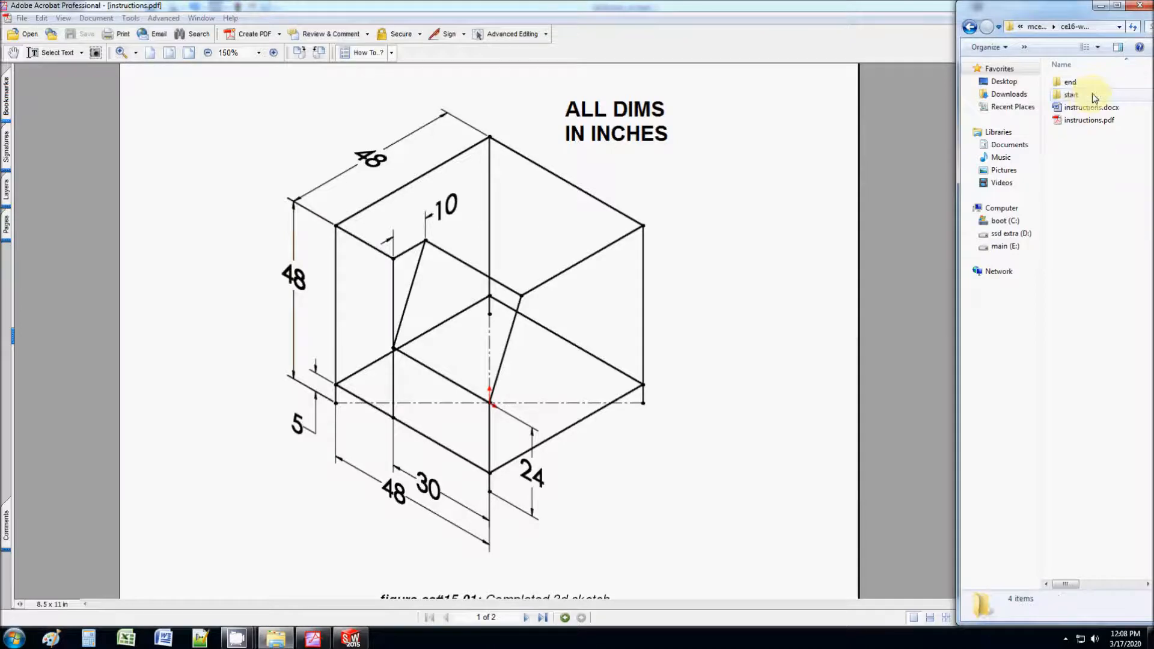
{"action": "double_click", "coordinate": [1089, 120]}
{"action": "scroll", "coordinate": [614, 236], "scroll_direction": "down", "scroll_amount": 10}
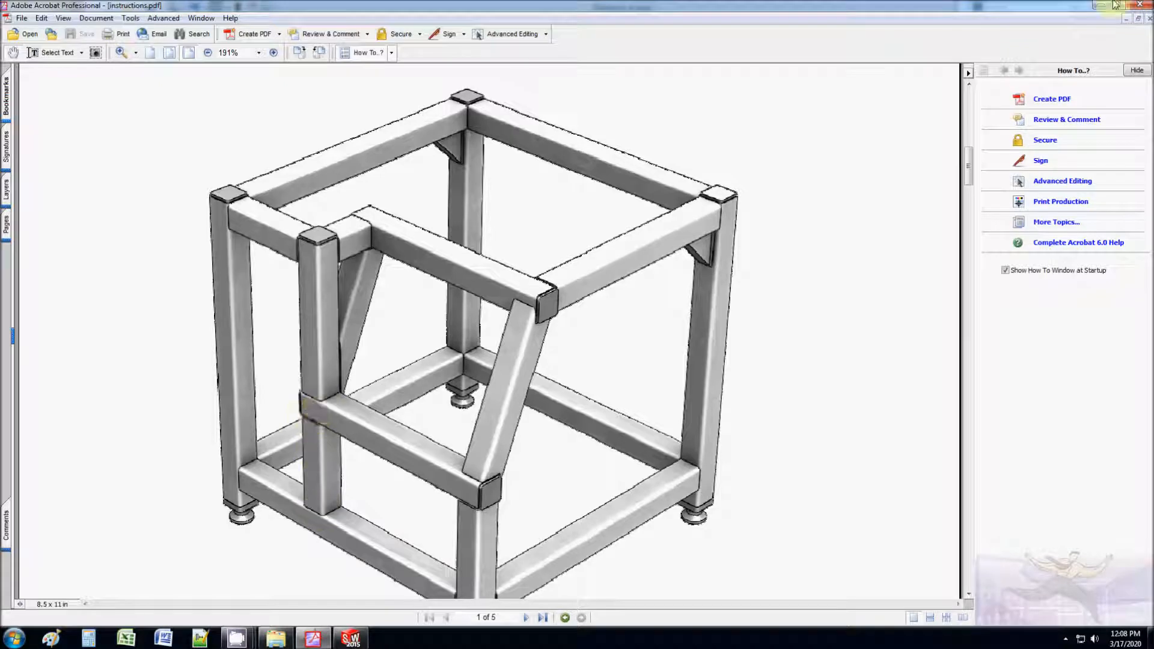
{"action": "left_click", "coordinate": [1149, 20]}
{"action": "left_click", "coordinate": [1101, 5]}
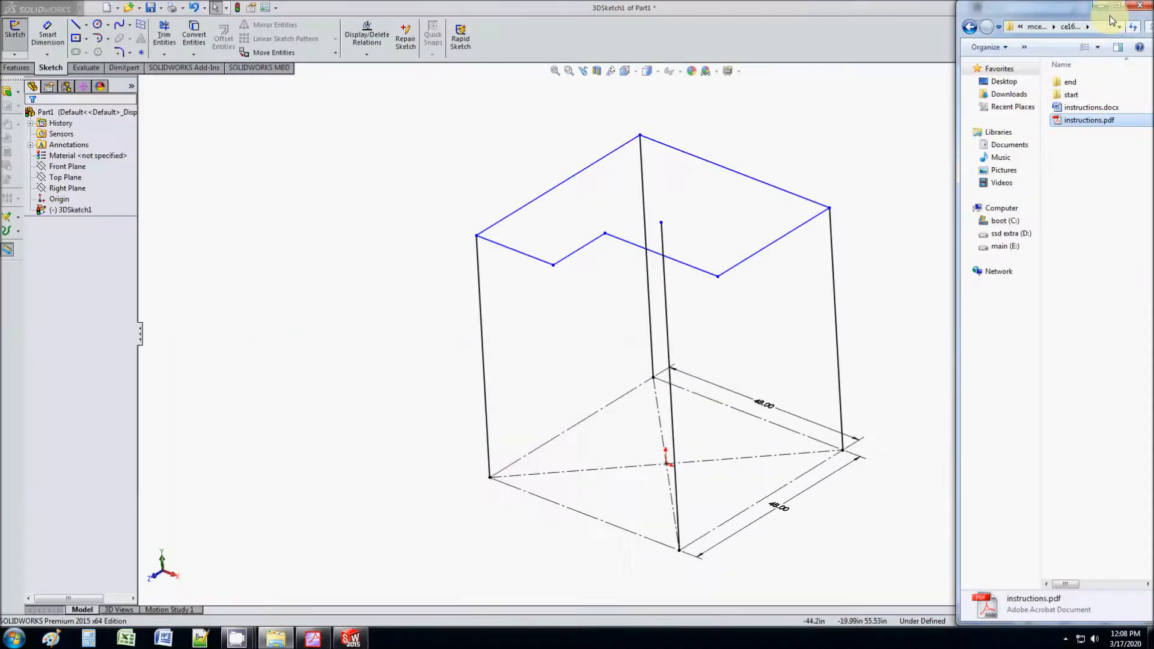
Draw a vertical line in two segments from the notch's outer front corner down to the front construction line of the base.
{"action": "left_click", "coordinate": [76, 25]}
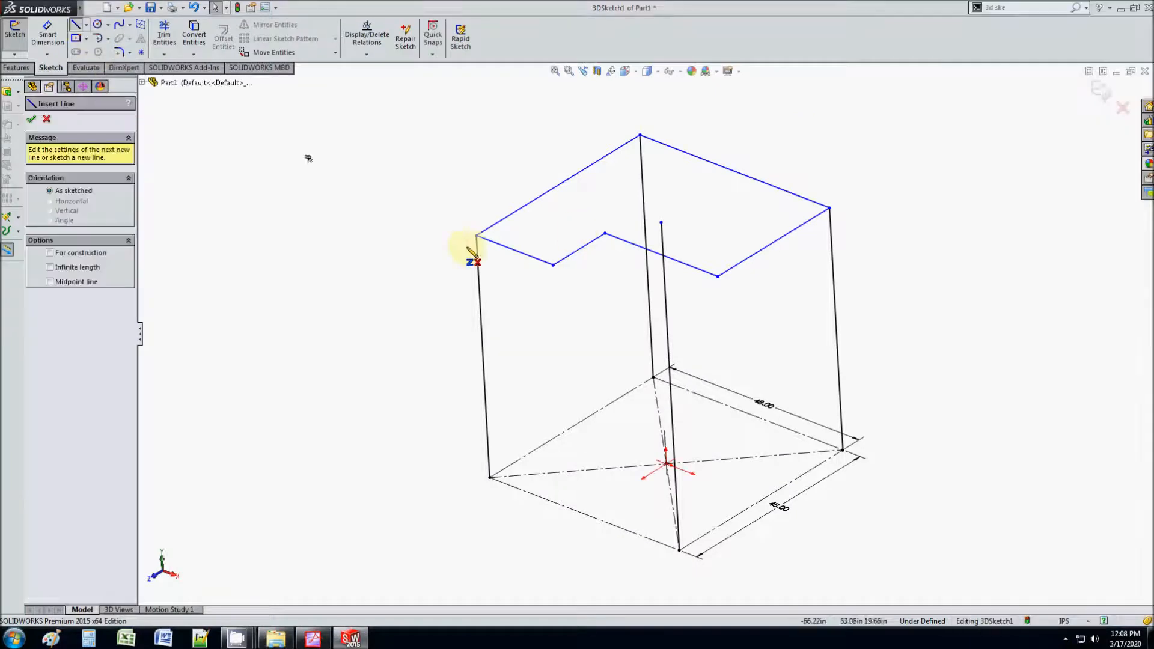
{"action": "left_click", "coordinate": [553, 265]}
{"action": "left_click", "coordinate": [561, 402]}
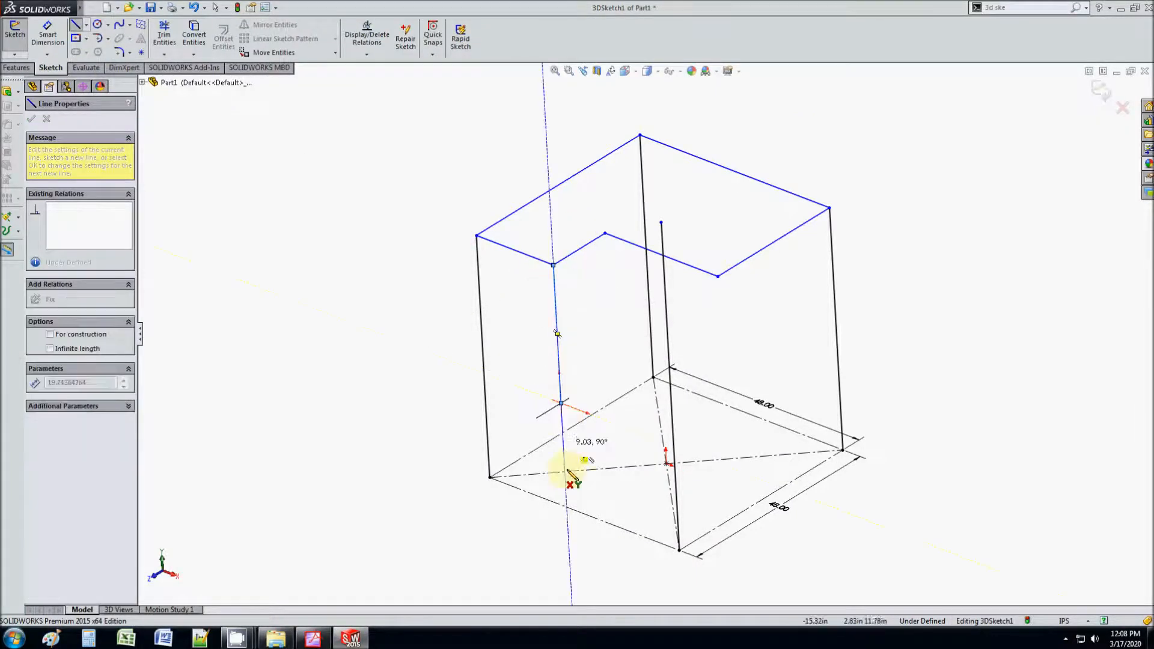
{"action": "left_click", "coordinate": [566, 507]}
{"action": "key", "text": "Escape"}
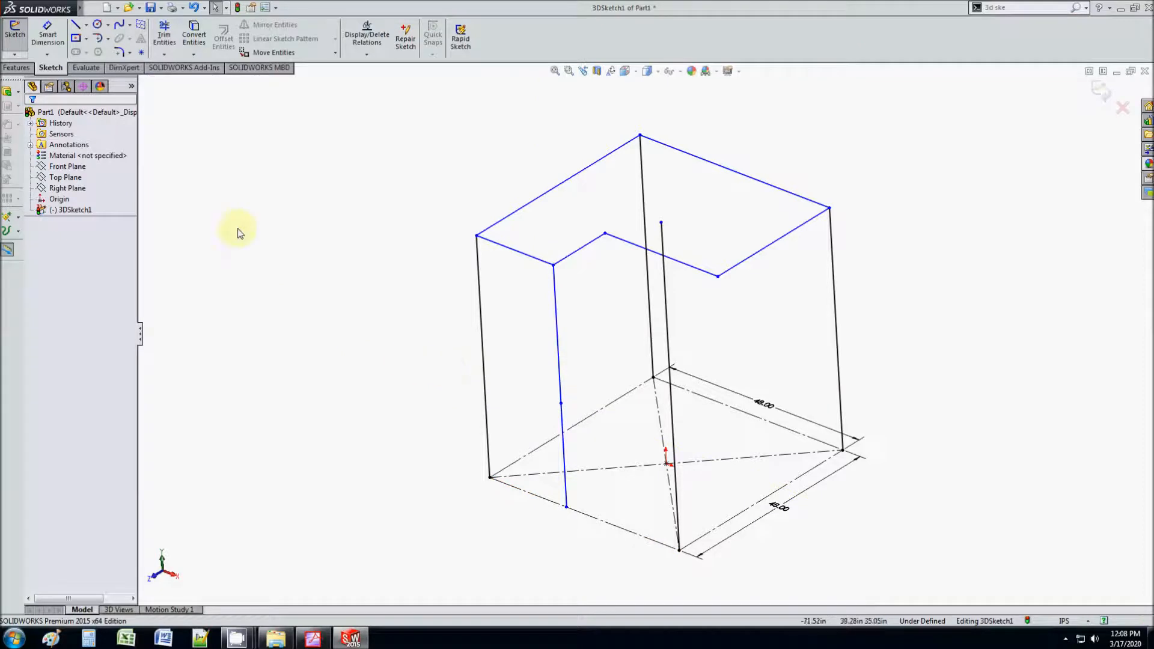
Draw connected lines from the right notch corner down to the front-right upright, across to the intermediate vertical, and up to the inner notch corner.
{"action": "left_click", "coordinate": [75, 25]}
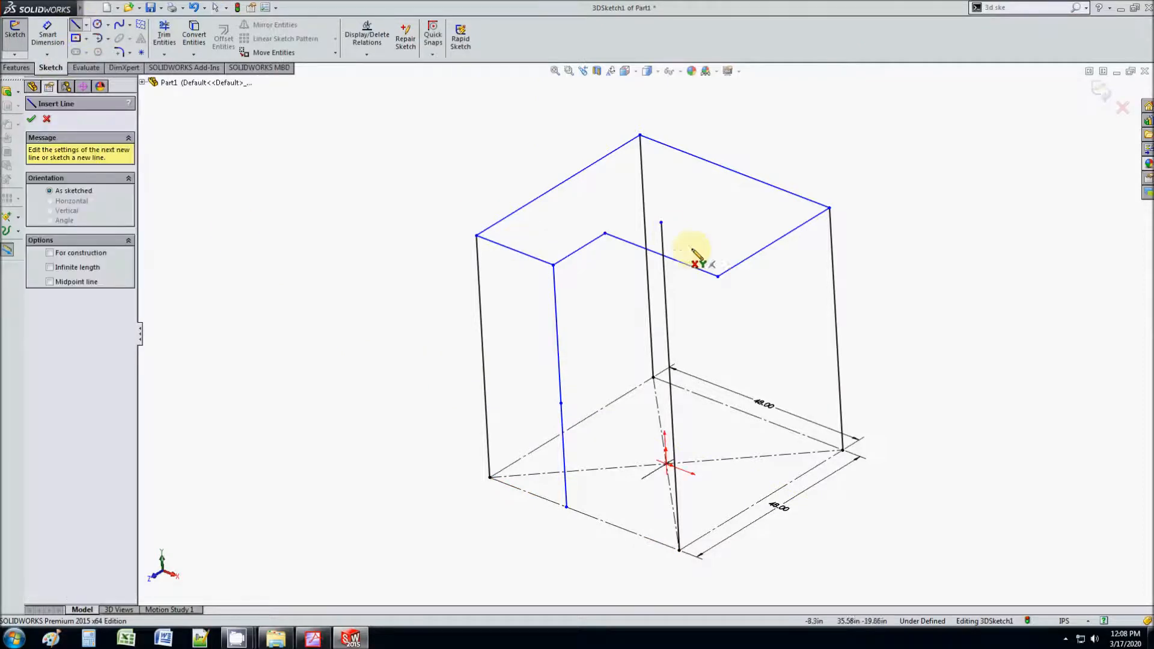
{"action": "left_click", "coordinate": [718, 278]}
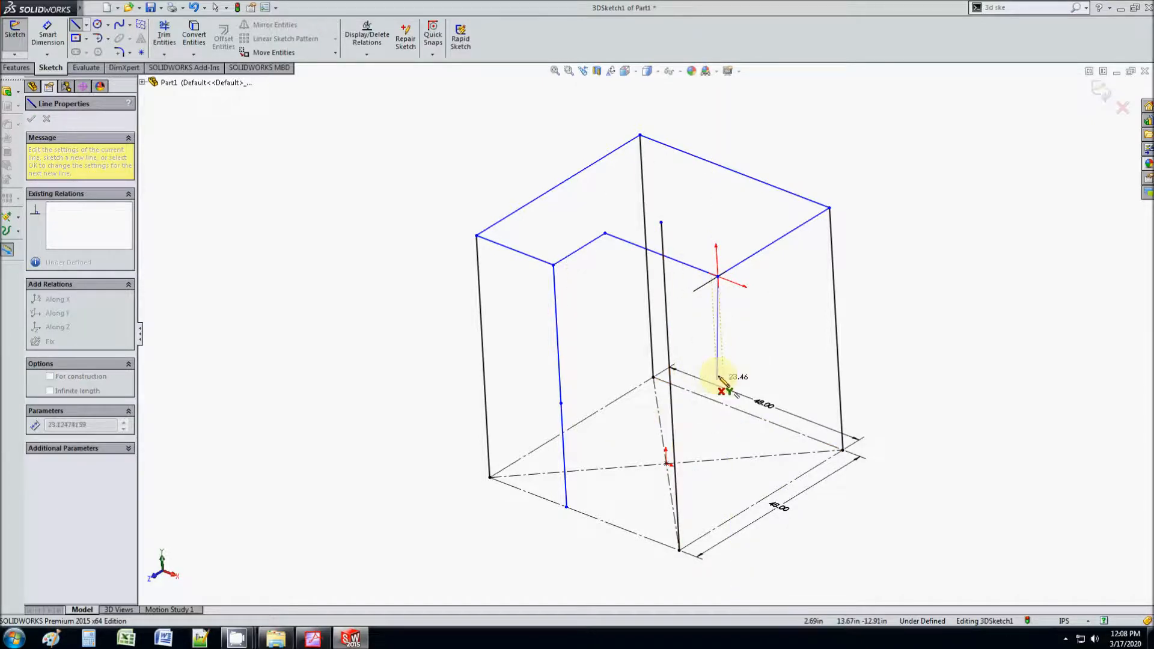
{"action": "left_click", "coordinate": [324, 643]}
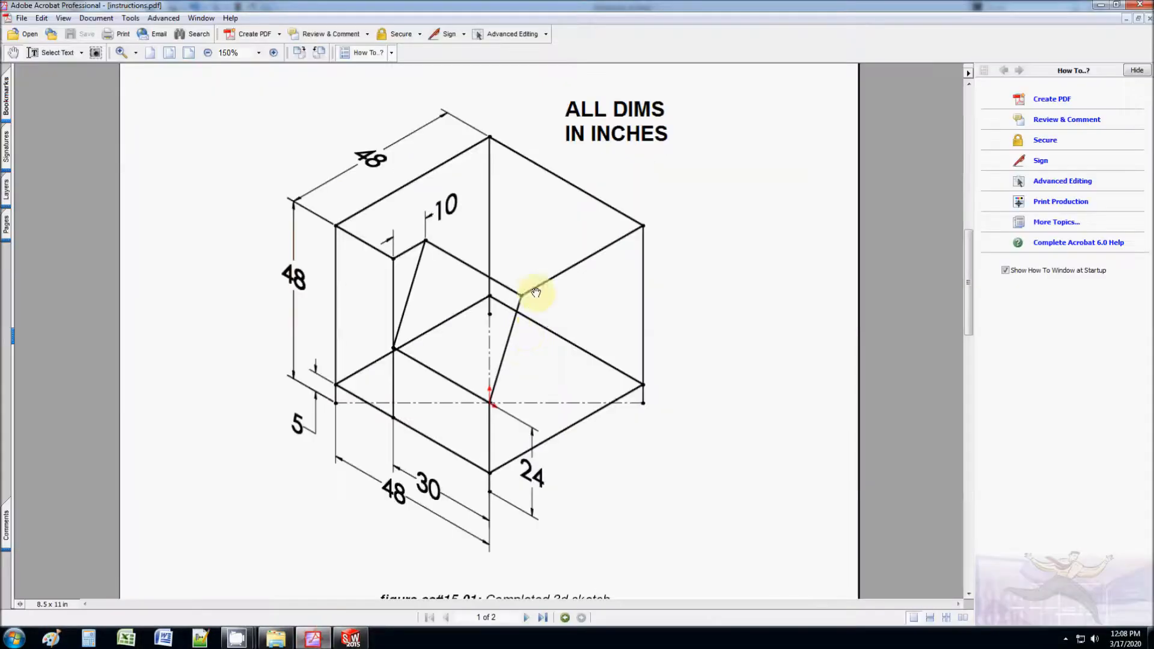
{"action": "left_click", "coordinate": [1091, 6]}
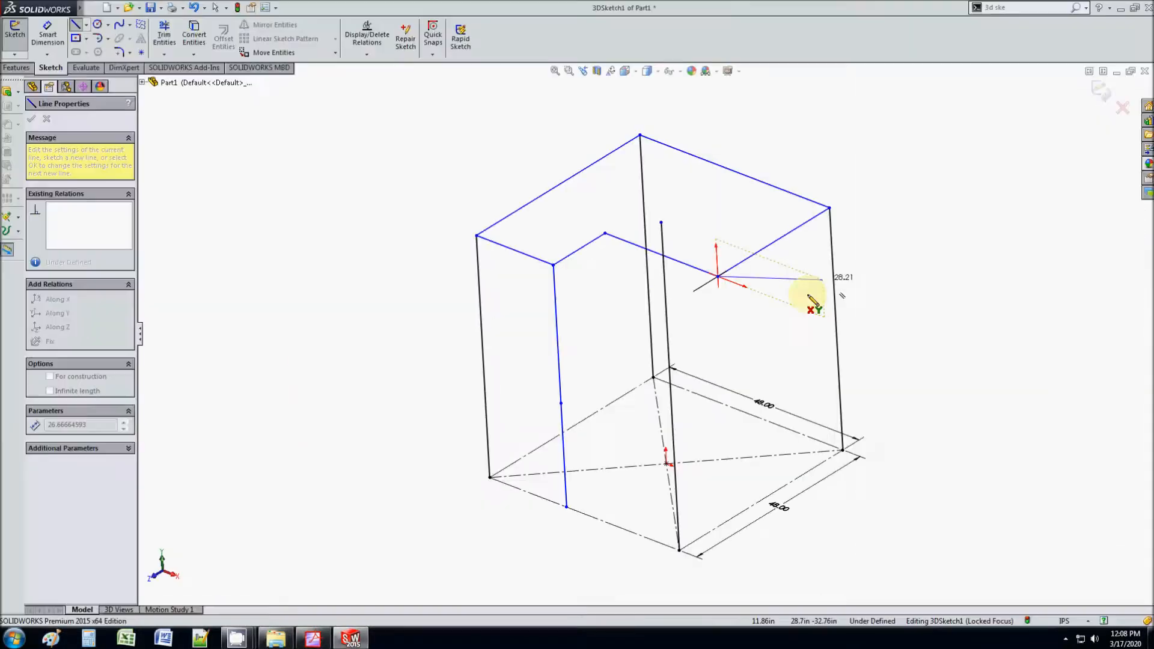
{"action": "middle_click_drag", "start_coordinate": [697, 396], "coordinate": [646, 404]}
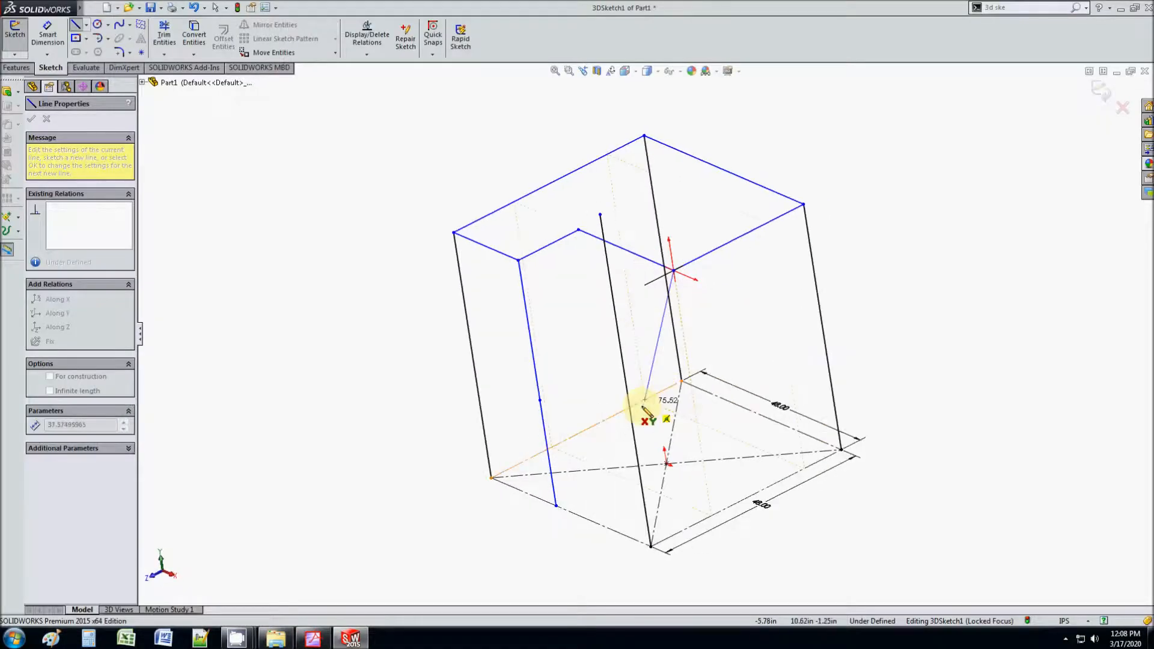
{"action": "left_click", "coordinate": [628, 395]}
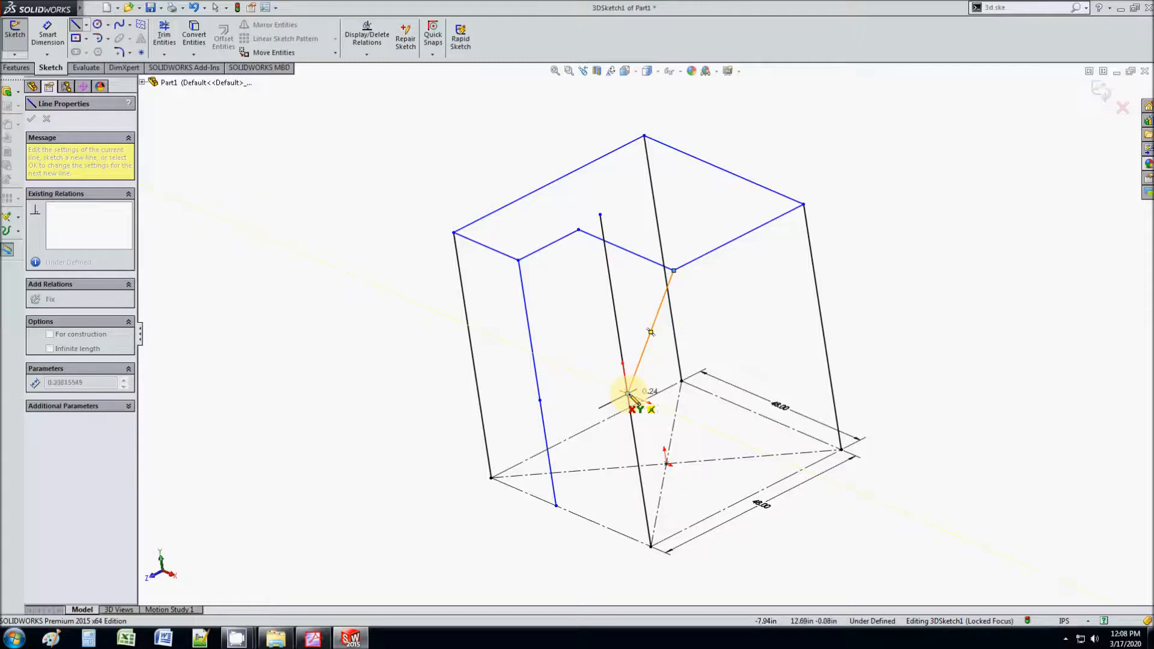
{"action": "middle_click_drag", "start_coordinate": [601, 395], "coordinate": [595, 343]}
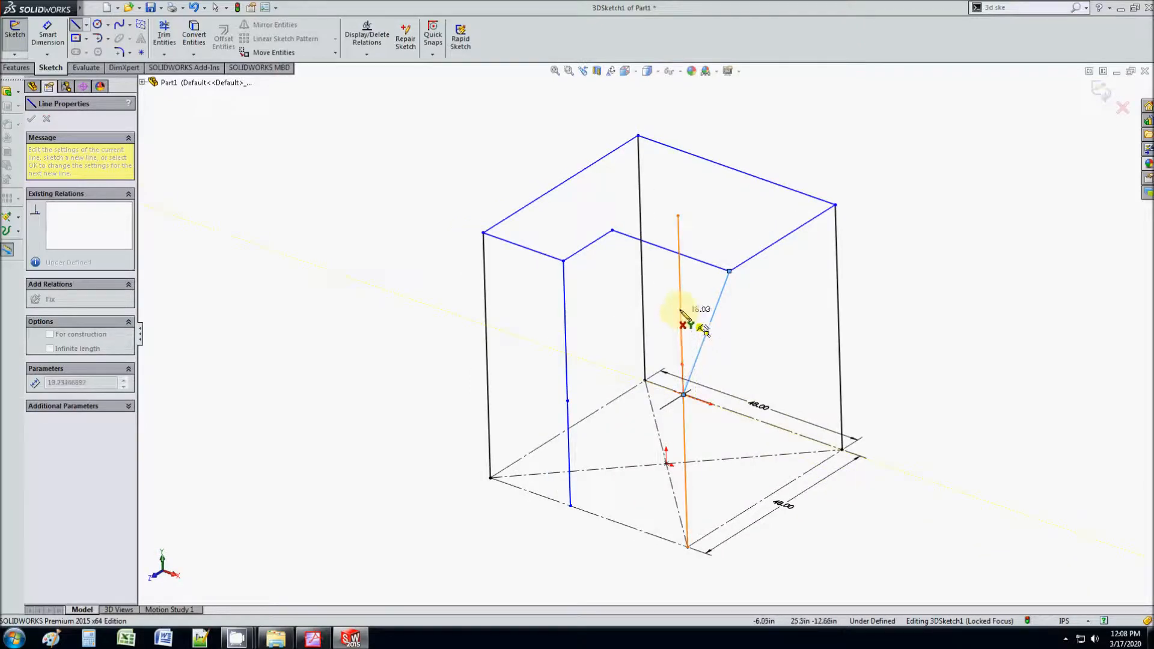
{"action": "left_click", "coordinate": [566, 353]}
{"action": "left_click", "coordinate": [612, 231]}
{"action": "key", "text": "Escape"}
Move the crossbar's endpoint on the intermediate vertical down onto the joint between that vertical's two segments.
{"action": "mouse_move", "coordinate": [661, 311]}
{"action": "middle_mouse_down"}
{"action": "mouse_move", "coordinate": [665, 265]}
{"action": "mouse_move", "coordinate": [671, 276]}
{"action": "middle_mouse_up"}
{"action": "right_click", "coordinate": [671, 275]}
{"action": "left_click", "coordinate": [613, 330]}
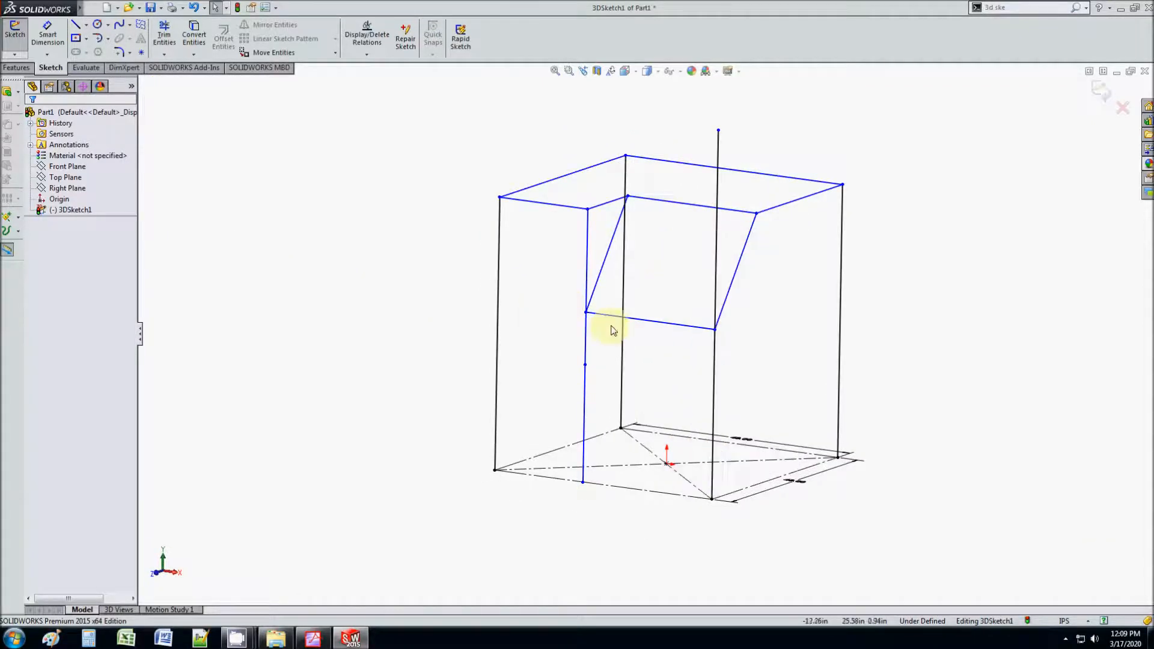
{"action": "left_click_drag", "start_coordinate": [587, 318], "coordinate": [582, 372]}
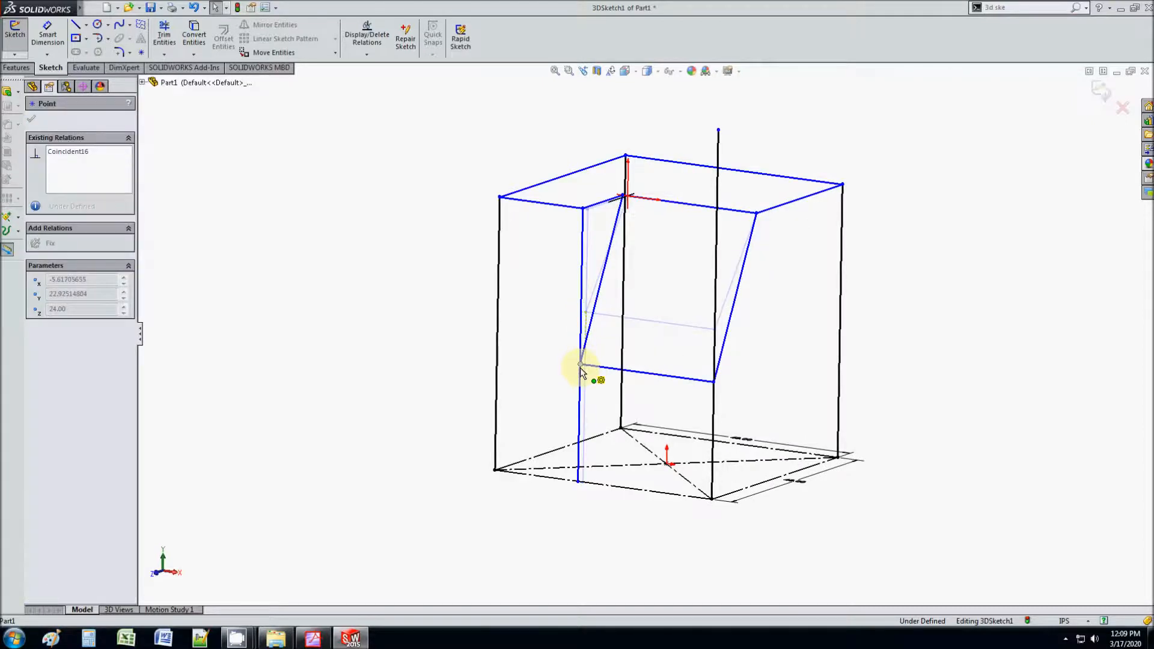
{"action": "left_click", "coordinate": [535, 379]}
{"action": "mouse_move", "coordinate": [536, 379]}
{"action": "middle_mouse_down"}
{"action": "mouse_move", "coordinate": [680, 389]}
{"action": "mouse_move", "coordinate": [659, 398]}
{"action": "middle_mouse_up"}
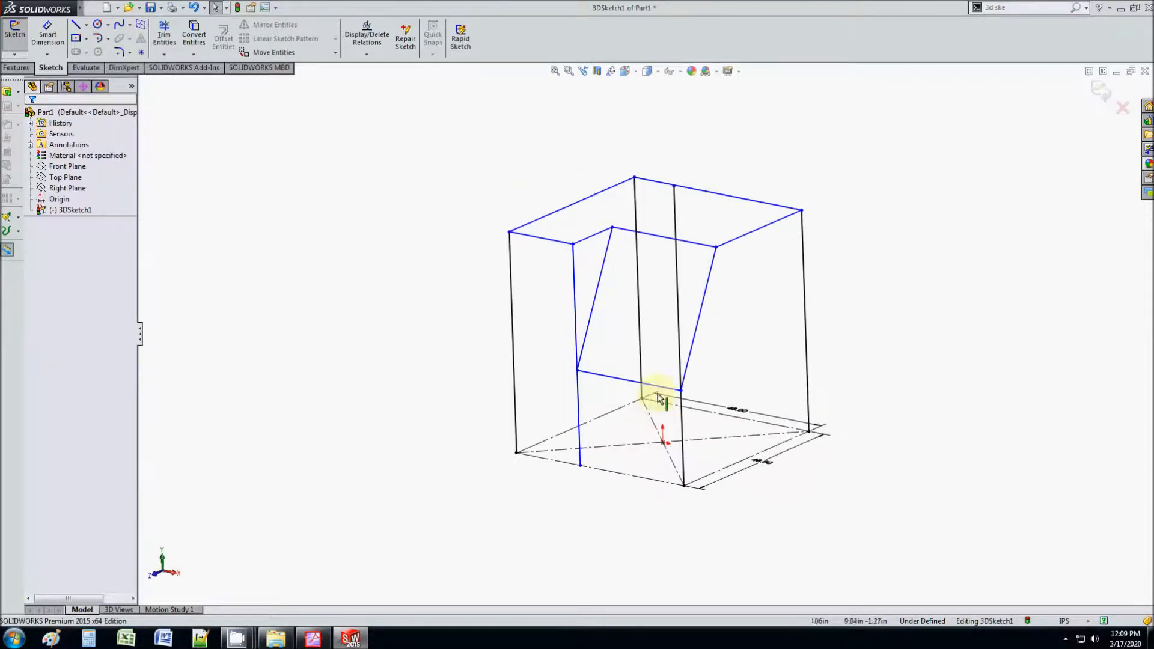
Trim away the part of the front-right upright that extends above the crossbar.
{"action": "left_click", "coordinate": [171, 45]}
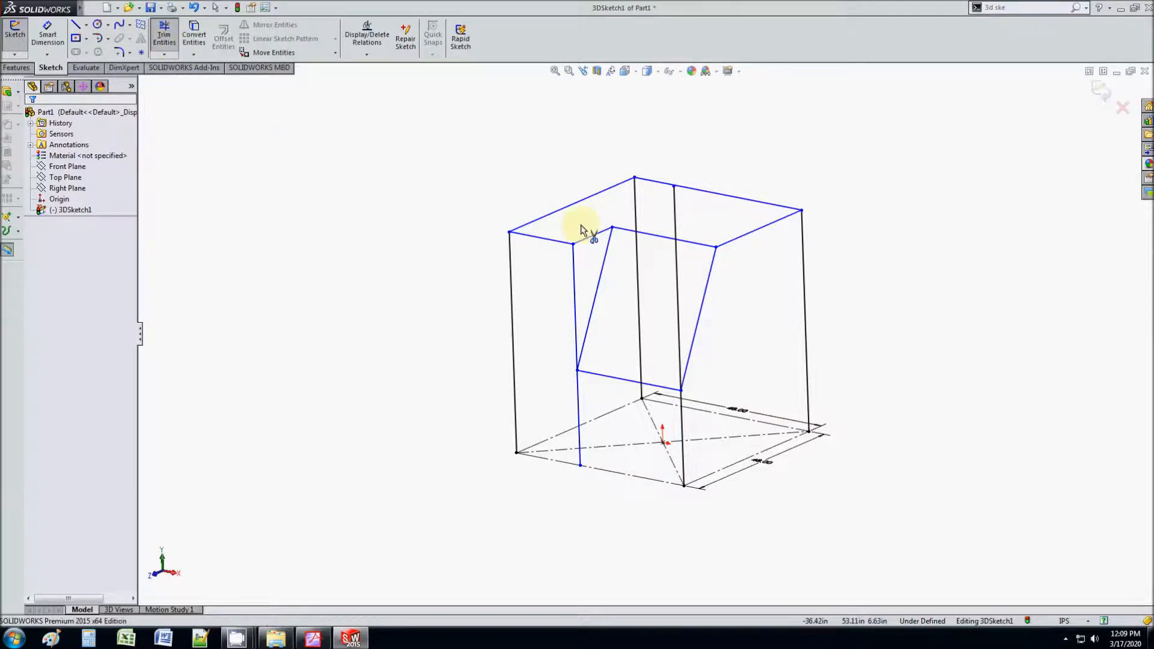
{"action": "left_click", "coordinate": [678, 273]}
{"action": "key", "text": "Escape"}
{"action": "mouse_move", "coordinate": [743, 313]}
{"action": "middle_mouse_down"}
{"action": "mouse_move", "coordinate": [749, 345]}
{"action": "mouse_move", "coordinate": [640, 203]}
{"action": "middle_mouse_up"}
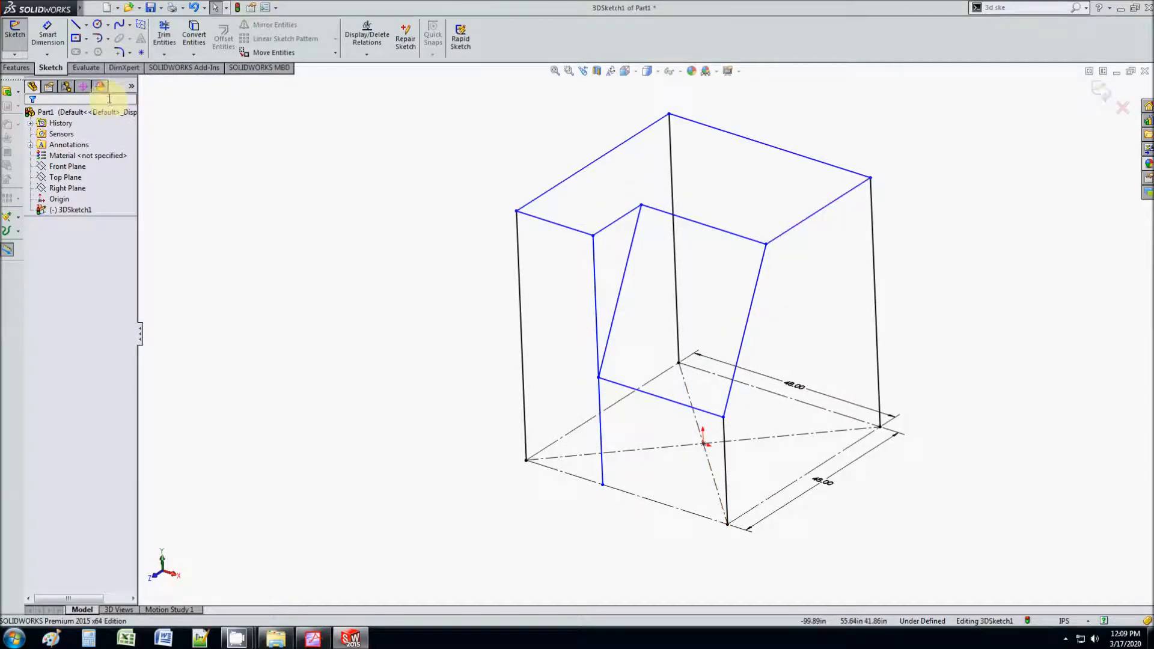
Draw a closed lower rectangle just above the construction base, joining all four uprights with lines along X and Z.
{"action": "left_click", "coordinate": [77, 29]}
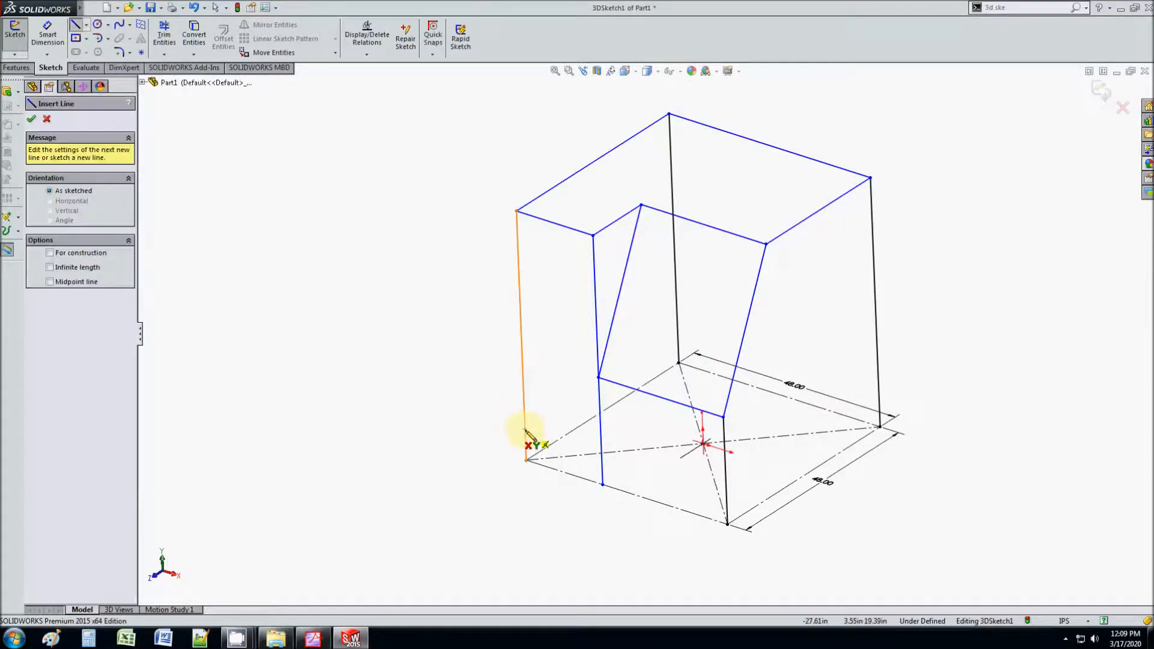
{"action": "left_click", "coordinate": [526, 432]}
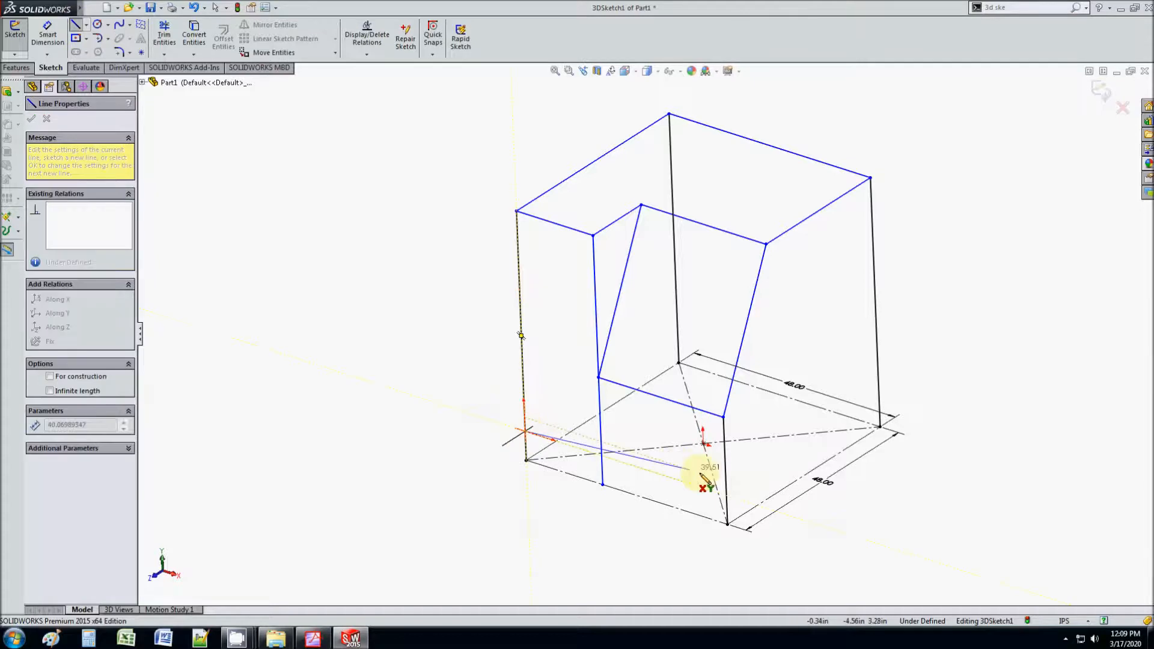
{"action": "left_click", "coordinate": [727, 494]}
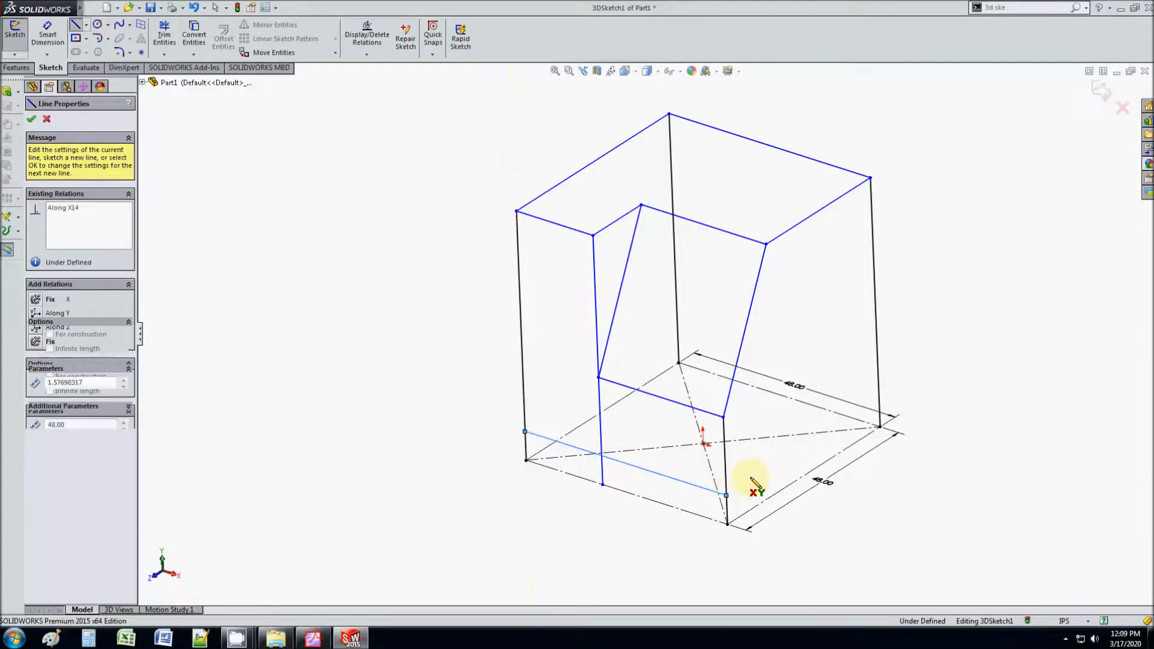
{"action": "left_click", "coordinate": [879, 398]}
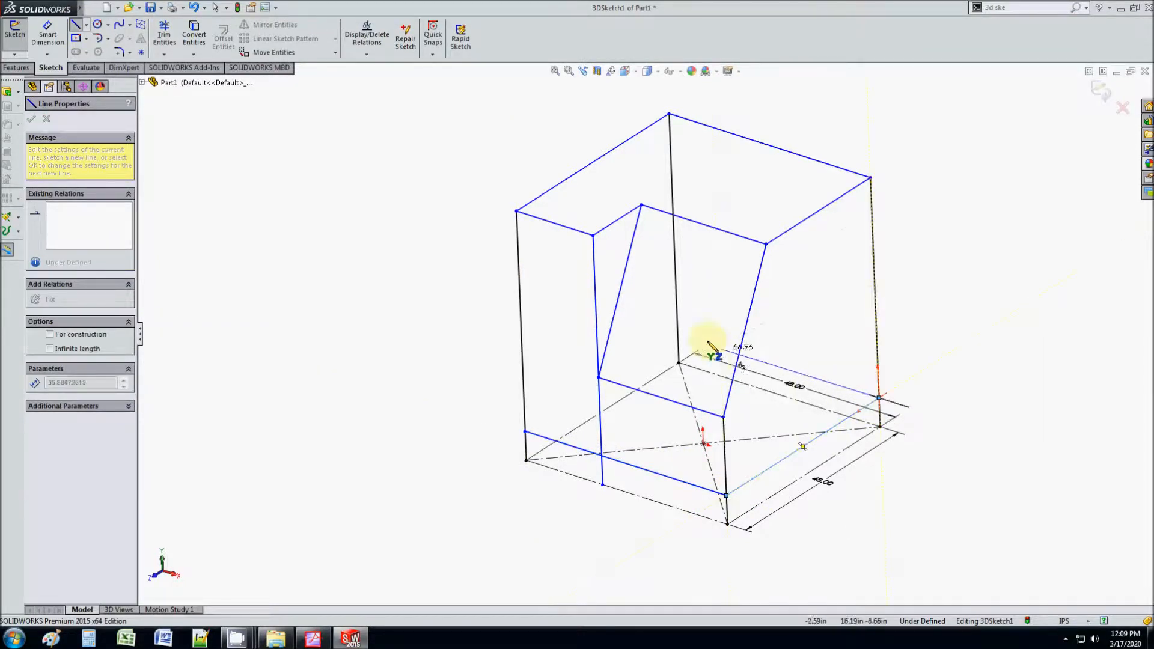
{"action": "left_click", "coordinate": [678, 334]}
{"action": "left_click", "coordinate": [526, 432]}
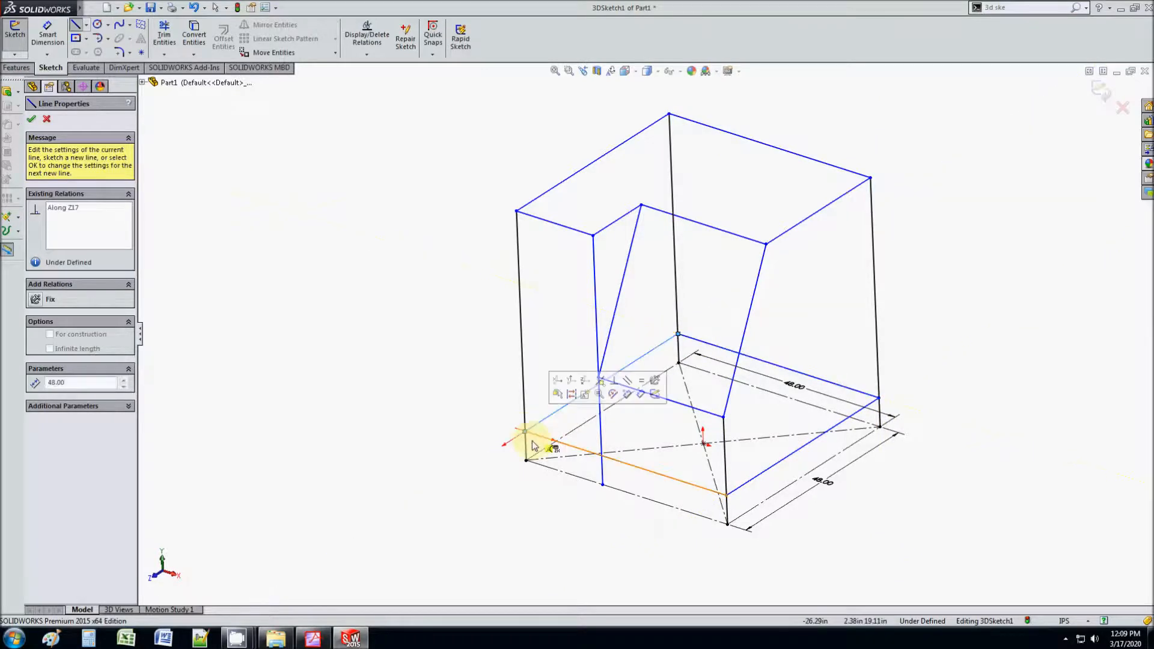
{"action": "key", "text": "Escape"}
Trim the stub of the intermediate vertical line below the lower rectangle's front line.
{"action": "middle_click_drag", "start_coordinate": [571, 473], "coordinate": [619, 443]}
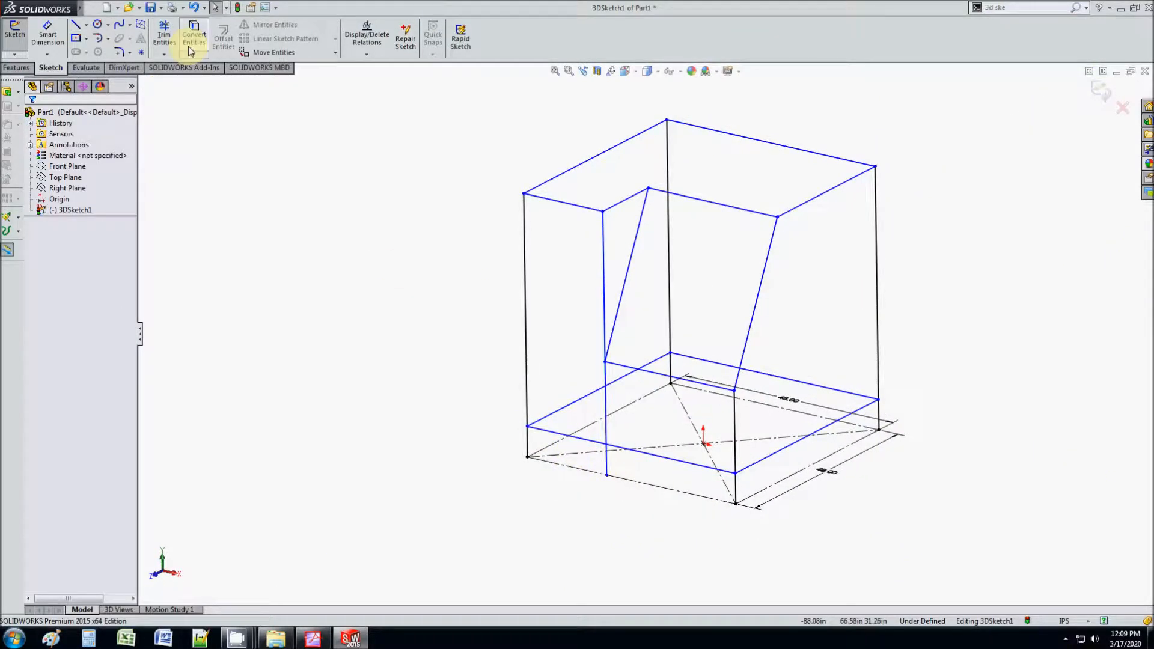
{"action": "left_click", "coordinate": [164, 33]}
{"action": "key", "text": "Escape"}
{"action": "mouse_move", "coordinate": [639, 515]}
{"action": "middle_mouse_down"}
{"action": "mouse_move", "coordinate": [739, 498]}
{"action": "mouse_move", "coordinate": [767, 413]}
{"action": "mouse_move", "coordinate": [743, 347]}
{"action": "mouse_move", "coordinate": [747, 407]}
{"action": "mouse_move", "coordinate": [696, 245]}
{"action": "mouse_move", "coordinate": [608, 258]}
{"action": "mouse_move", "coordinate": [557, 226]}
{"action": "middle_mouse_up"}
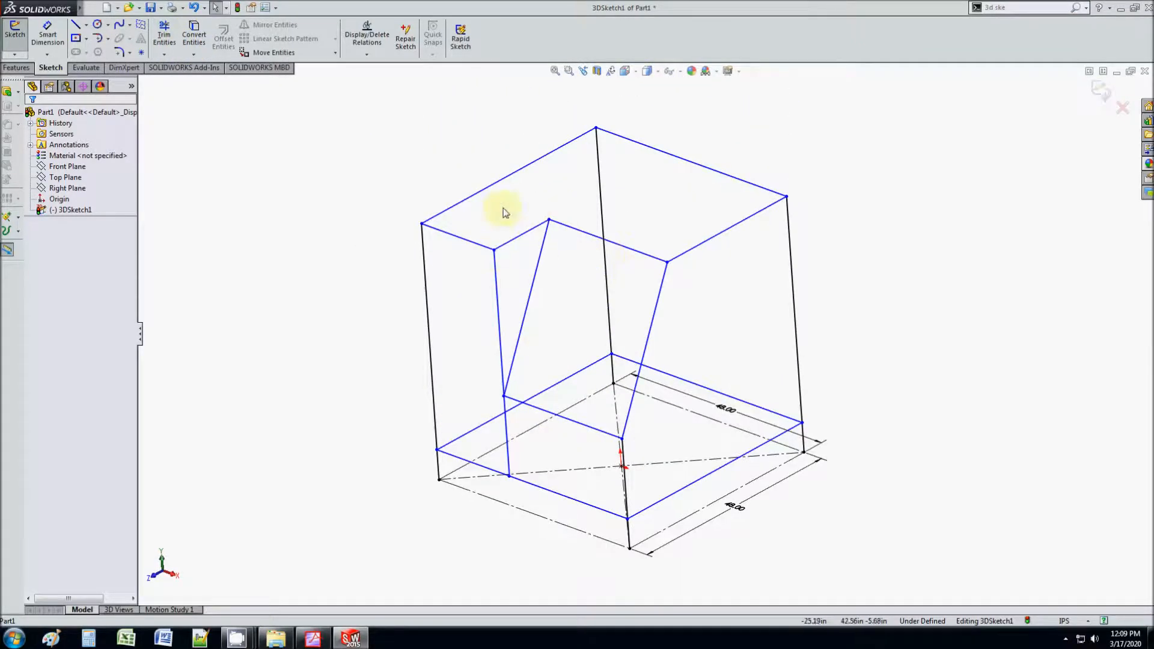
Stretch the frame upward by its top outline and raise the crossbar between the two front verticals.
{"action": "mouse_move", "coordinate": [493, 191]}
{"action": "left_mouse_down"}
{"action": "mouse_move", "coordinate": [497, 227]}
{"action": "mouse_move", "coordinate": [497, 163]}
{"action": "left_mouse_up"}
{"action": "mouse_move", "coordinate": [676, 451]}
{"action": "middle_mouse_down"}
{"action": "mouse_move", "coordinate": [701, 420]}
{"action": "mouse_move", "coordinate": [677, 434]}
{"action": "middle_mouse_up"}
{"action": "left_click_drag", "start_coordinate": [589, 437], "coordinate": [551, 377]}
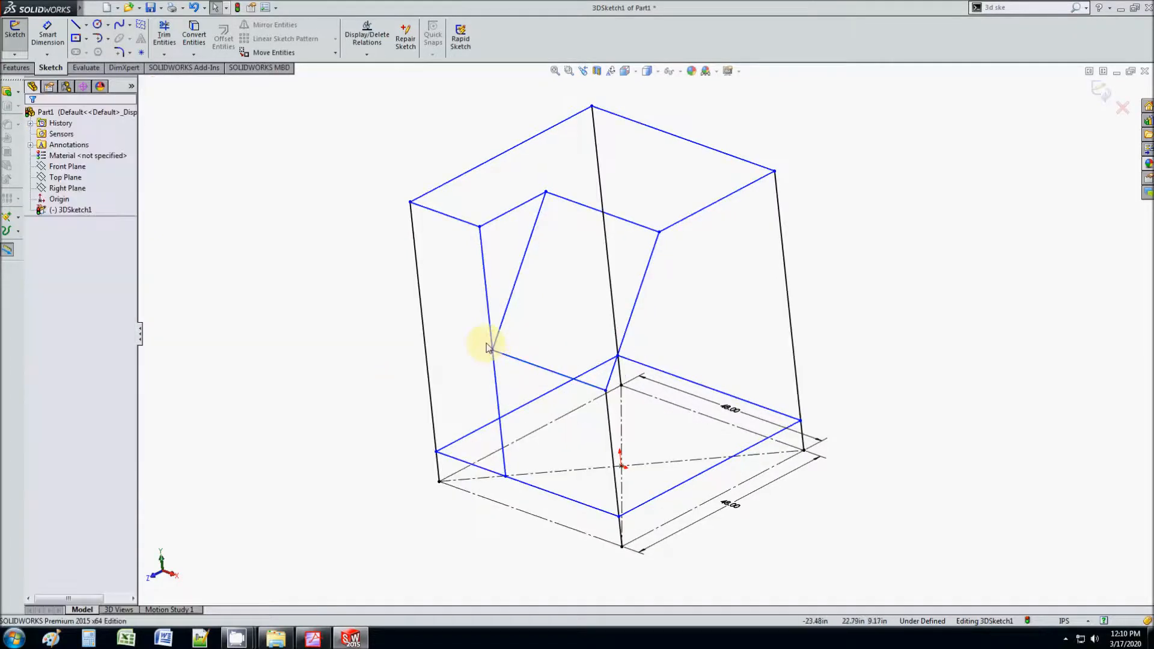
Check the instructions drawing and dimension the lower rectangle's front line 5 inches above the construction base line.
{"action": "left_click", "coordinate": [313, 639]}
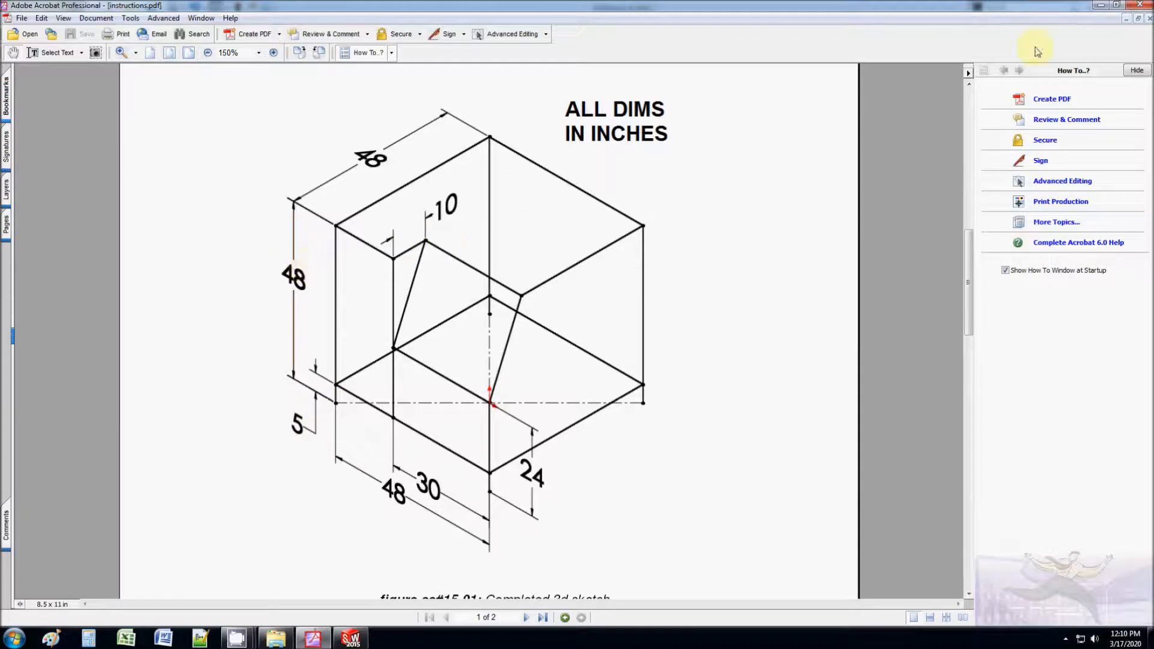
{"action": "left_click", "coordinate": [1105, 7]}
{"action": "middle_click_drag", "start_coordinate": [787, 421], "coordinate": [814, 390]}
{"action": "left_click", "coordinate": [486, 455]}
{"action": "left_click", "coordinate": [485, 487]}
{"action": "left_click", "coordinate": [423, 457]}
{"action": "type", "text": "5"}
{"action": "key", "text": "Return"}
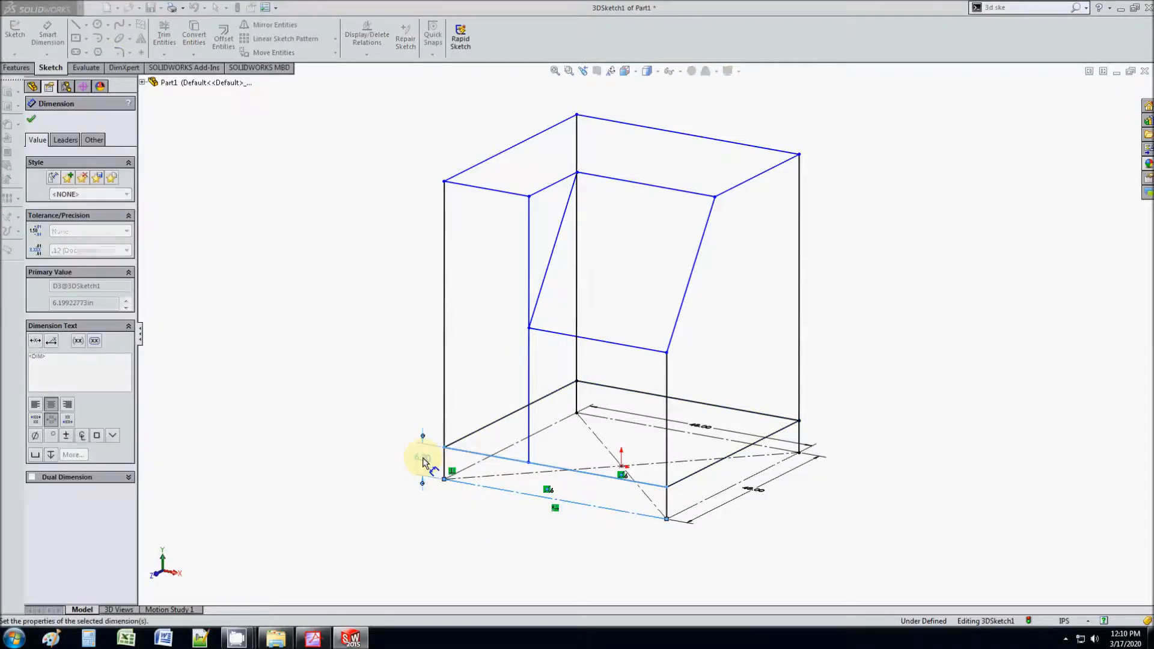
Dimension the overall frame height from the front construction base line to the short top line as 48 inches.
{"action": "left_click", "coordinate": [472, 488]}
{"action": "left_click", "coordinate": [478, 188]}
{"action": "left_click", "coordinate": [386, 264]}
{"action": "type", "text": "48"}
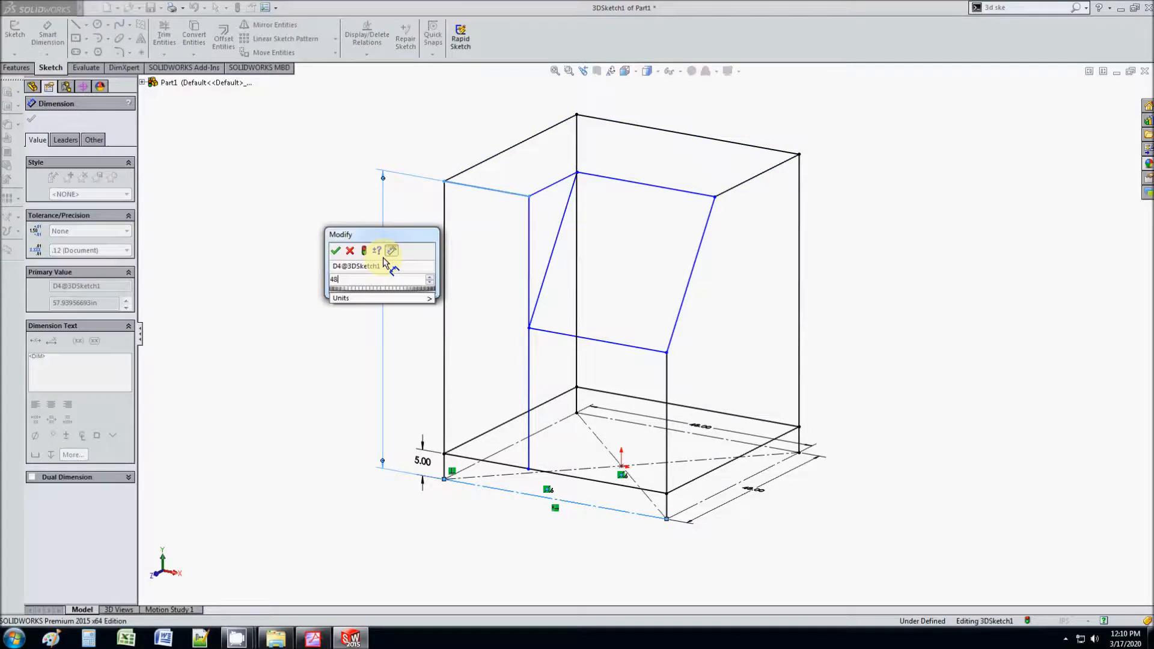
{"action": "key", "text": "Return"}
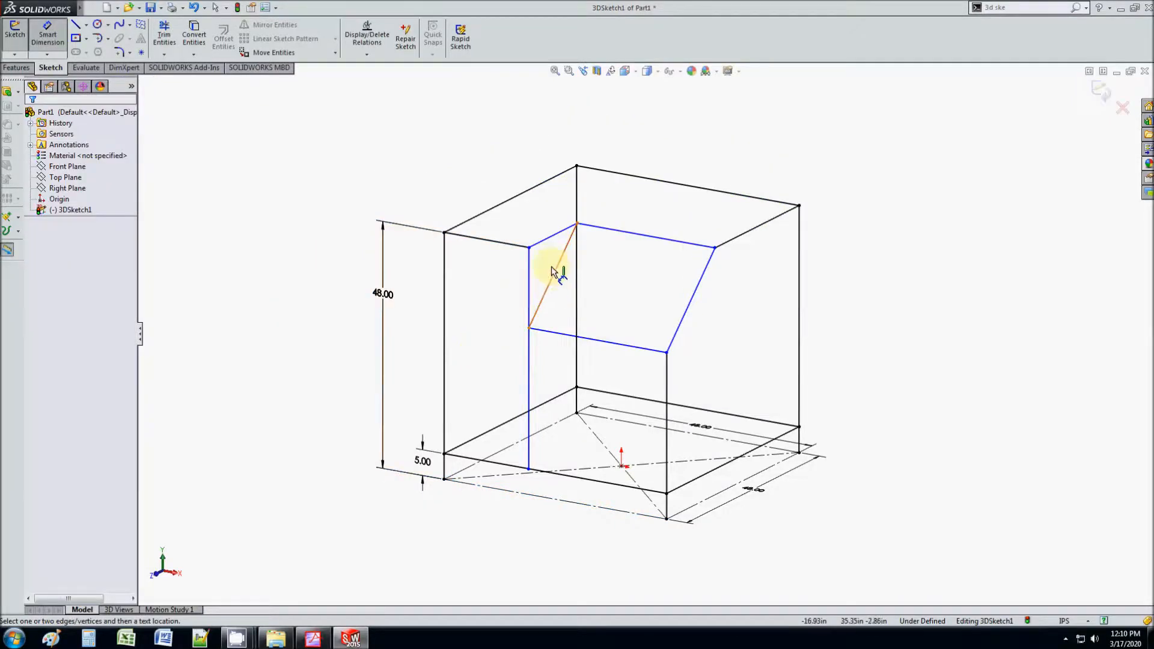
Dimension the short notch line running along Z in the top outline as 10 inches.
{"action": "left_click", "coordinate": [549, 238]}
{"action": "left_click", "coordinate": [553, 146]}
{"action": "type", "text": "10"}
{"action": "key", "text": "Return"}
{"action": "key", "text": "Escape"}
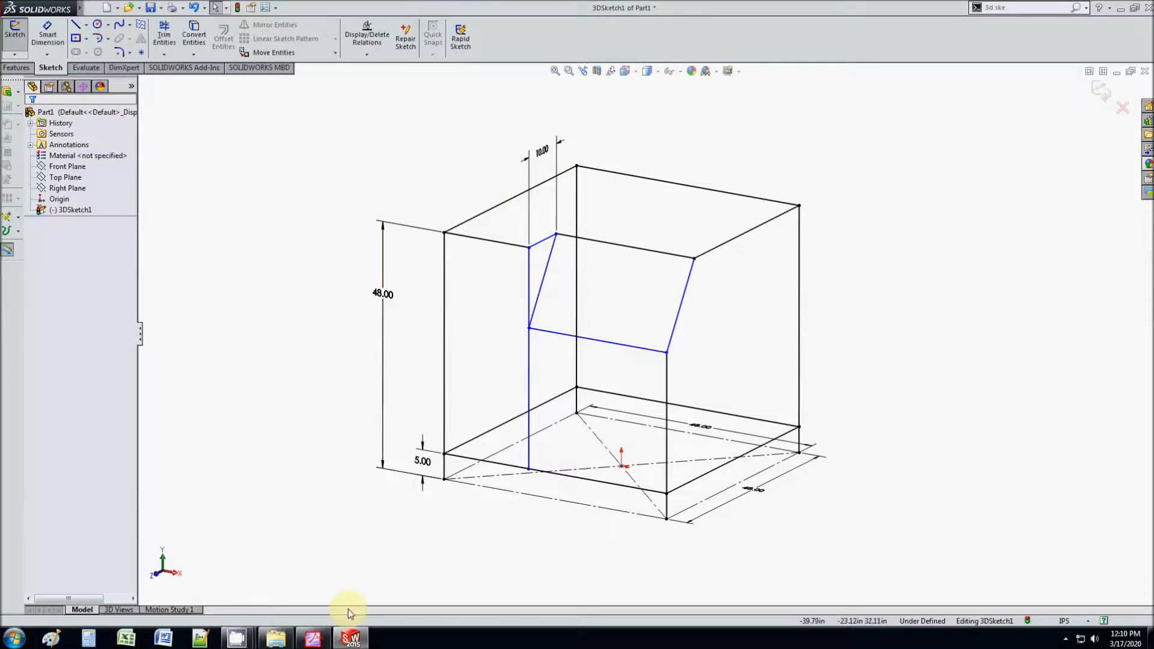
{"action": "middle_click_drag", "start_coordinate": [623, 281], "coordinate": [611, 297]}
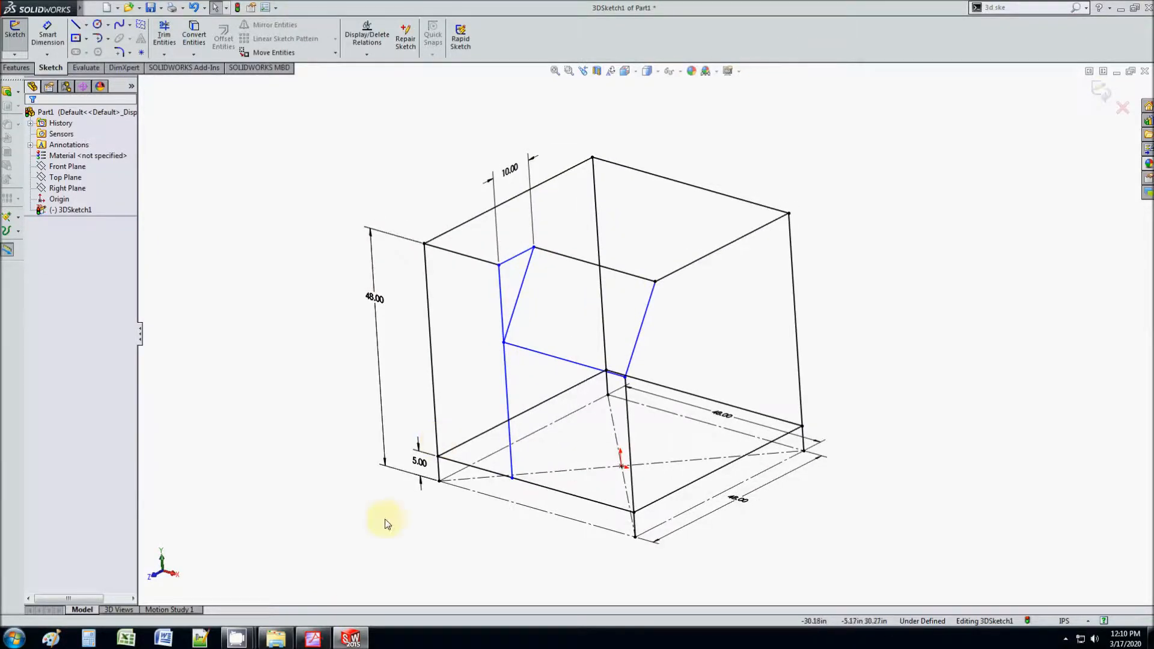
Check the instructions drawing and dimension the spacing between the two front verticals joined by the crossbar as 30 inches.
{"action": "left_click", "coordinate": [313, 638]}
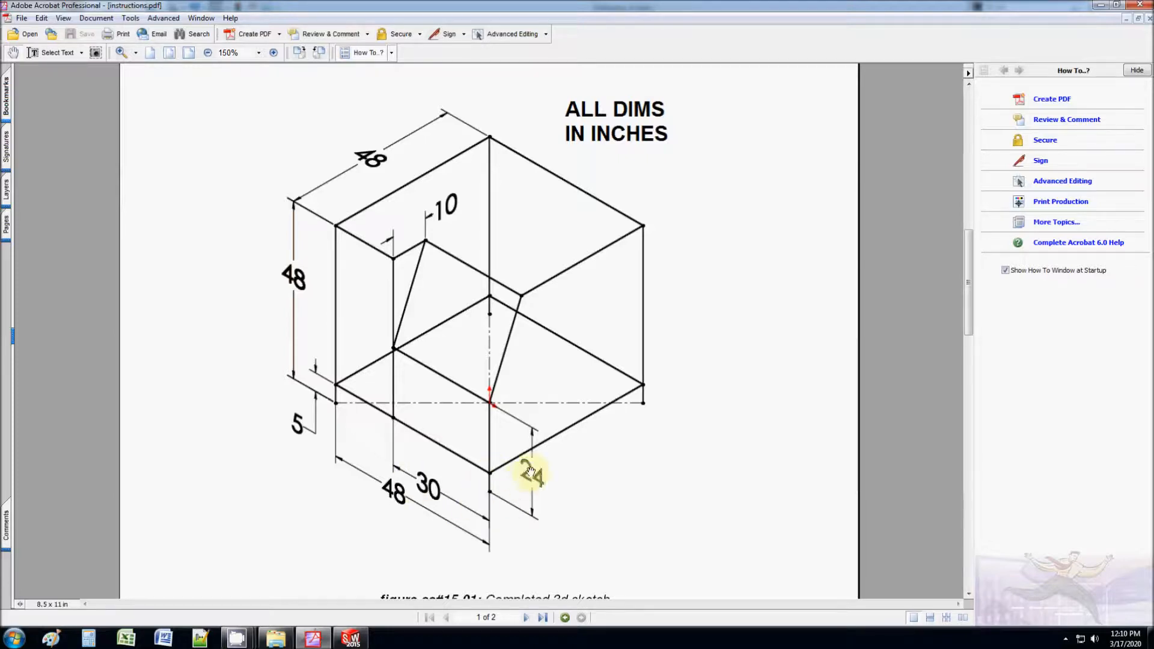
{"action": "left_click", "coordinate": [1099, 5]}
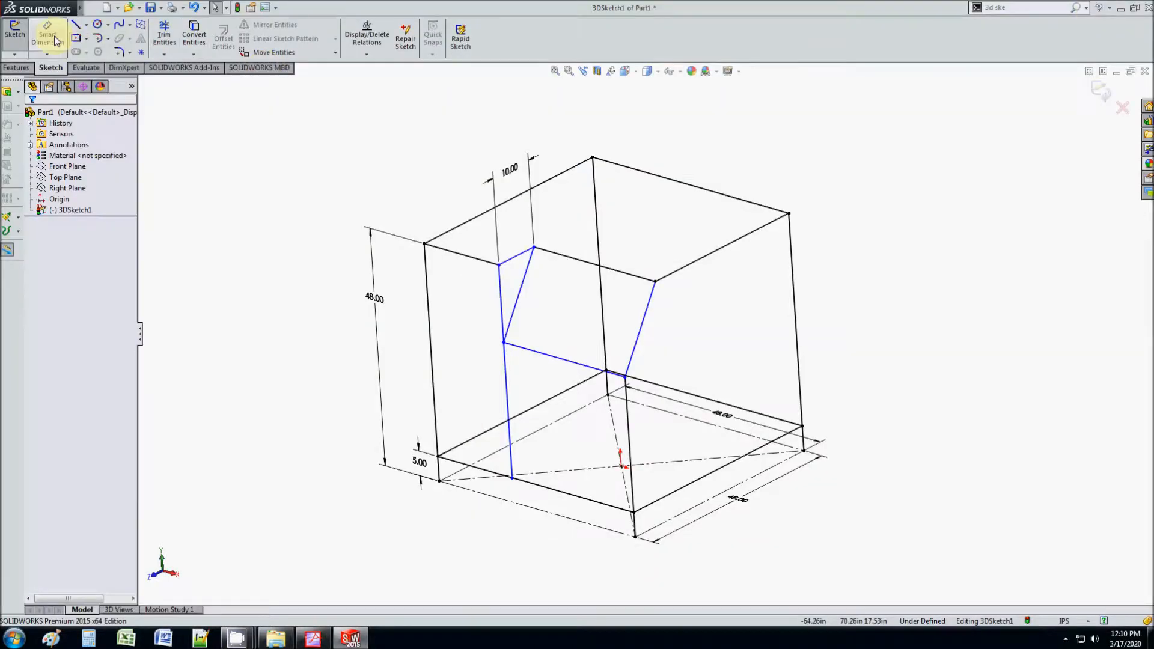
{"action": "left_click", "coordinate": [507, 377]}
{"action": "left_click", "coordinate": [627, 417]}
{"action": "left_click", "coordinate": [567, 529]}
{"action": "type", "text": "30"}
{"action": "key", "text": "Return"}
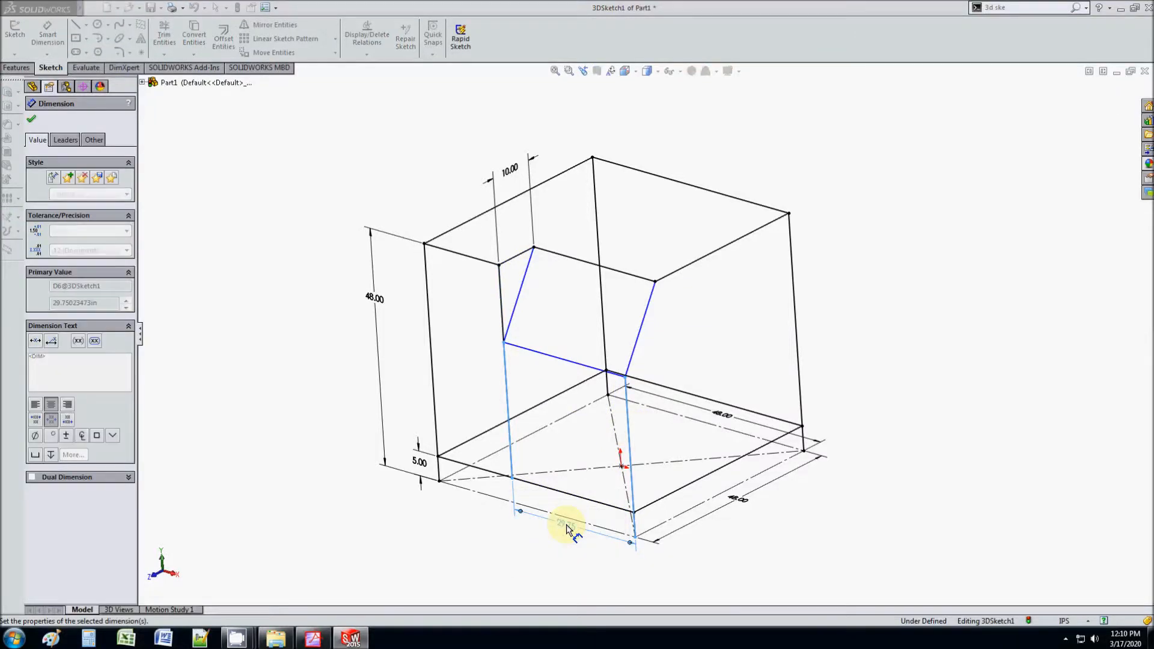
{"action": "key", "text": "Escape"}
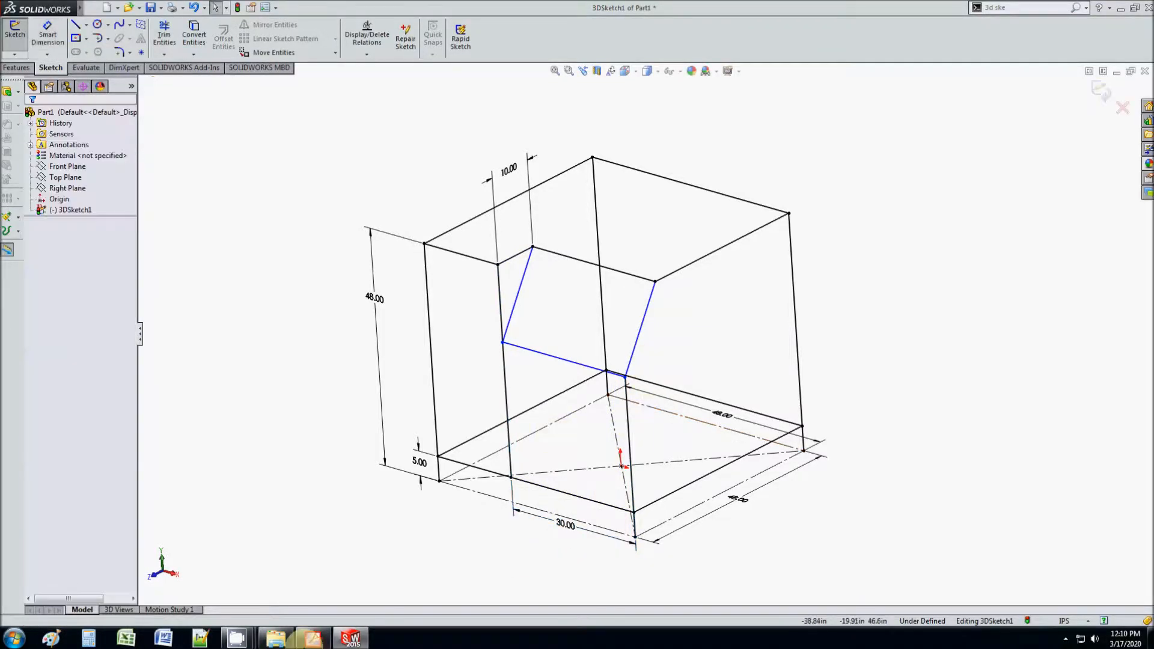
Dimension the crossbar's height above the front construction base line as 24 inches.
{"action": "left_click", "coordinate": [313, 638]}
{"action": "left_click", "coordinate": [312, 638]}
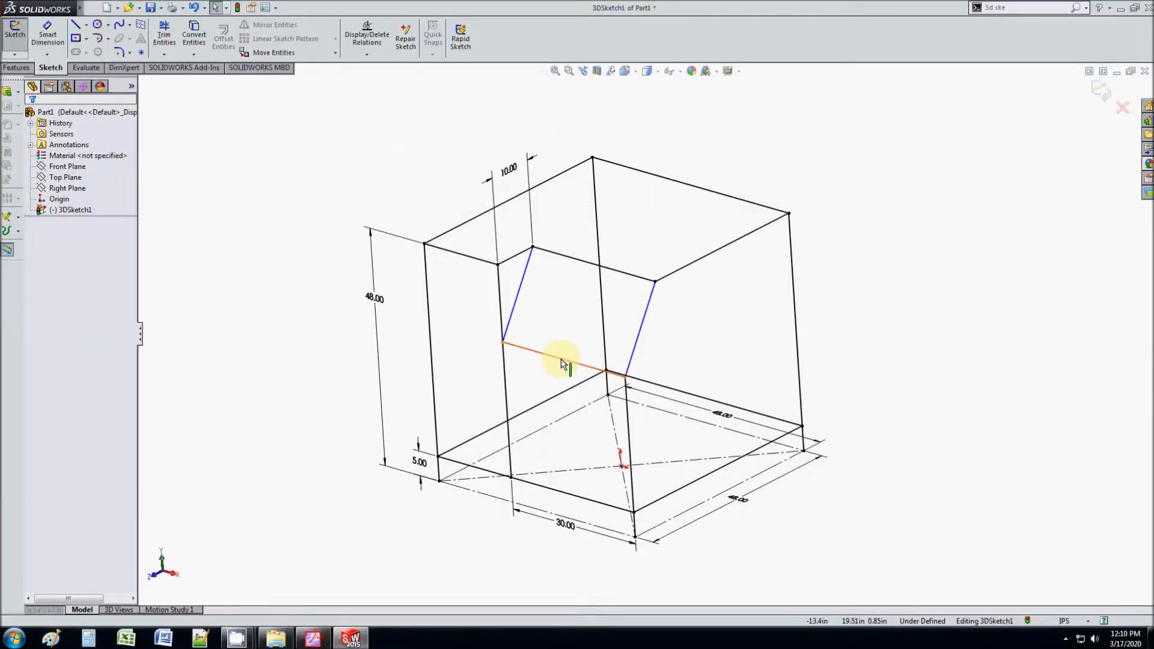
{"action": "left_click", "coordinate": [555, 358]}
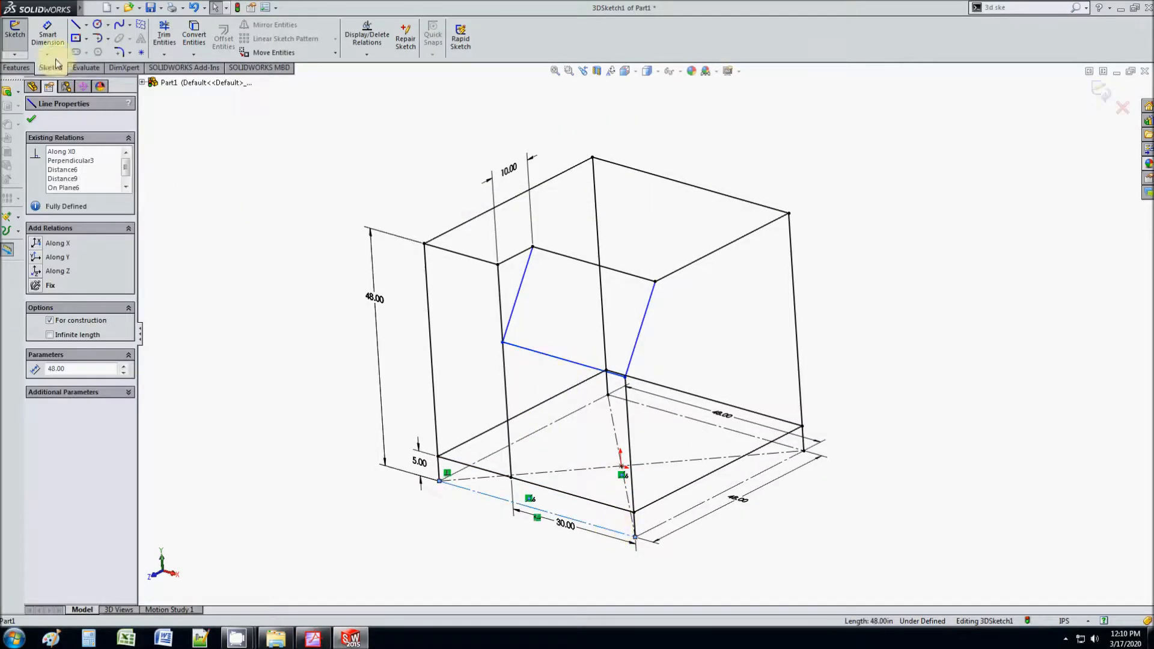
{"action": "left_click", "coordinate": [47, 34]}
{"action": "left_click", "coordinate": [555, 359]}
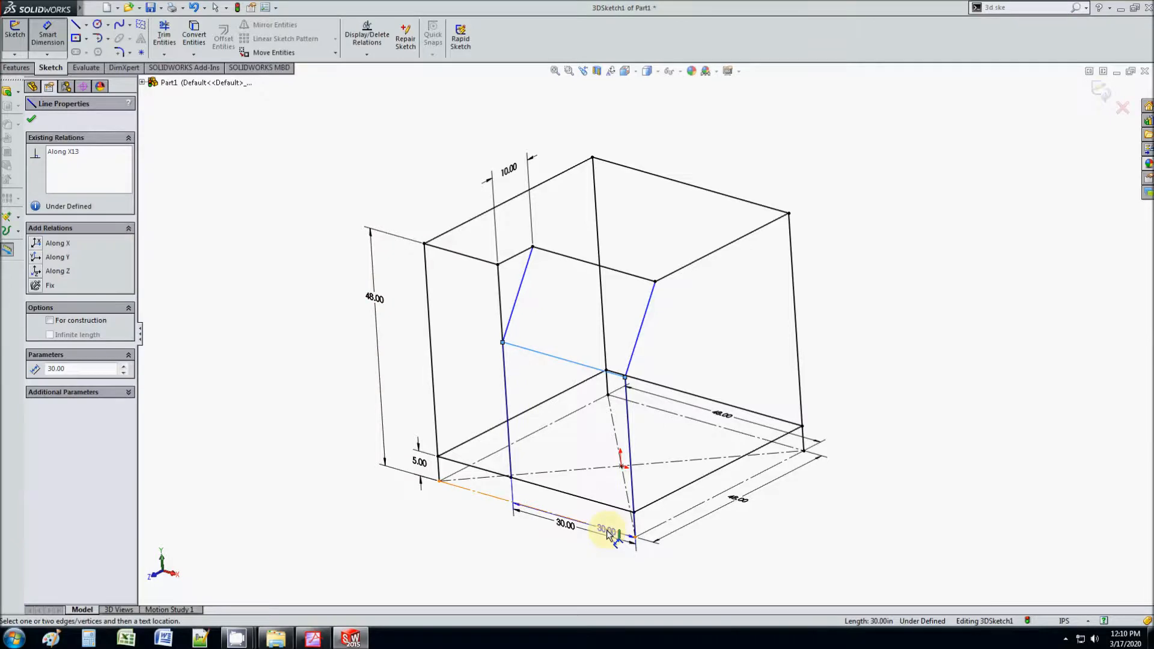
{"action": "left_click", "coordinate": [611, 529]}
{"action": "left_click", "coordinate": [664, 445]}
{"action": "type", "text": "24"}
{"action": "key", "text": "Return"}
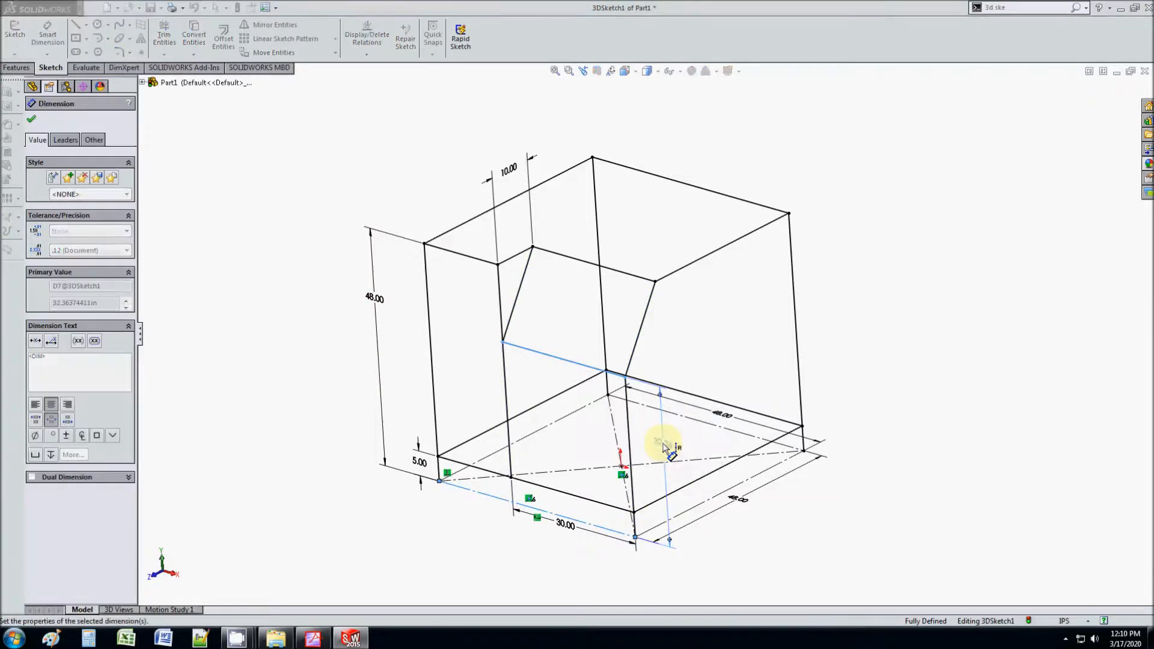
{"action": "key", "text": "Escape"}
Reposition the overall height dimension closer to the frame and move the 30-inch spacing and both 48-inch base dimensions farther outward.
{"action": "mouse_move", "coordinate": [703, 475]}
{"action": "middle_mouse_down"}
{"action": "mouse_move", "coordinate": [730, 448]}
{"action": "mouse_move", "coordinate": [721, 471]}
{"action": "middle_mouse_up"}
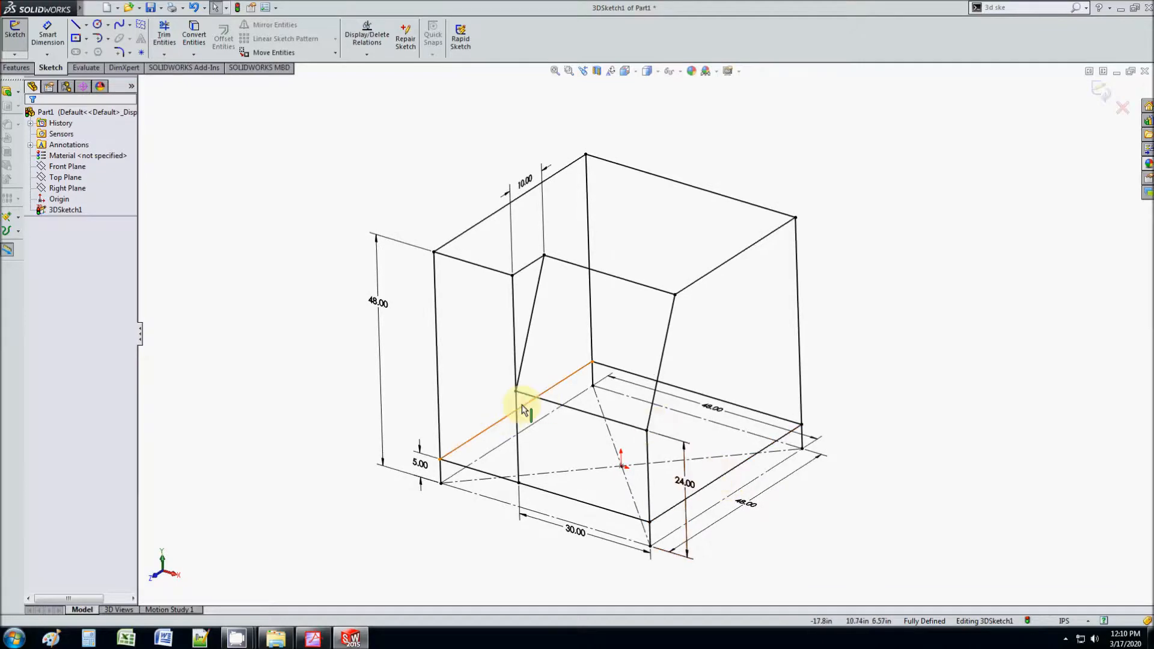
{"action": "left_click_drag", "start_coordinate": [404, 321], "coordinate": [395, 324]}
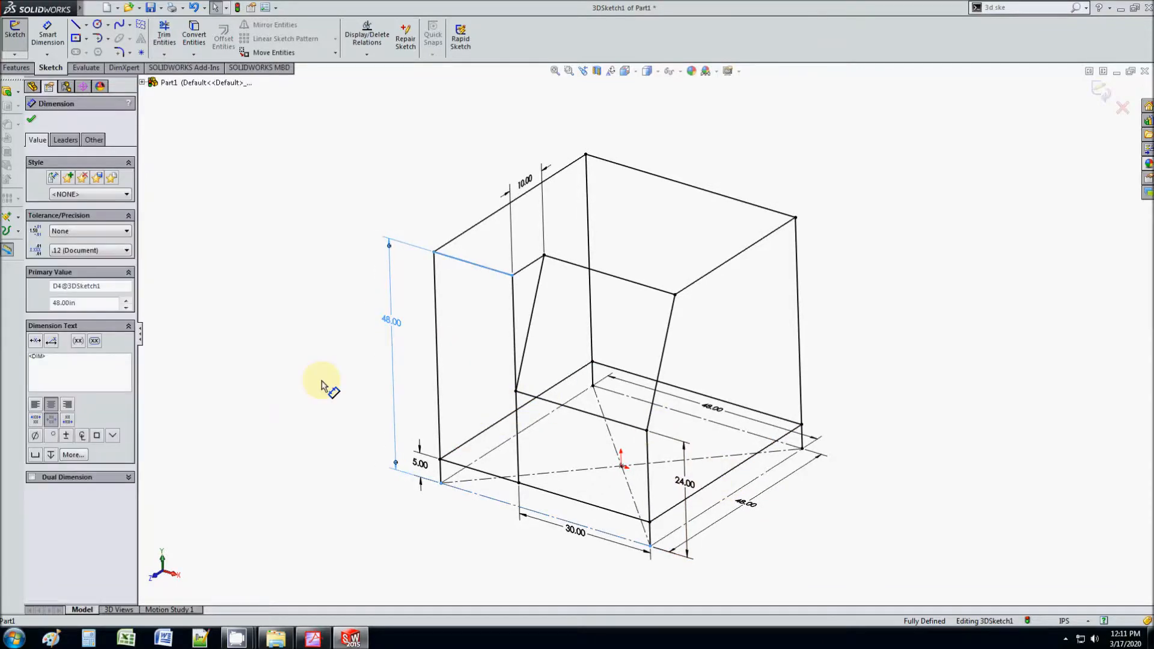
{"action": "left_click", "coordinate": [322, 382]}
{"action": "left_click_drag", "start_coordinate": [586, 536], "coordinate": [570, 548]}
{"action": "left_click", "coordinate": [729, 232]}
{"action": "left_click", "coordinate": [783, 214]}
{"action": "left_click", "coordinate": [743, 179]}
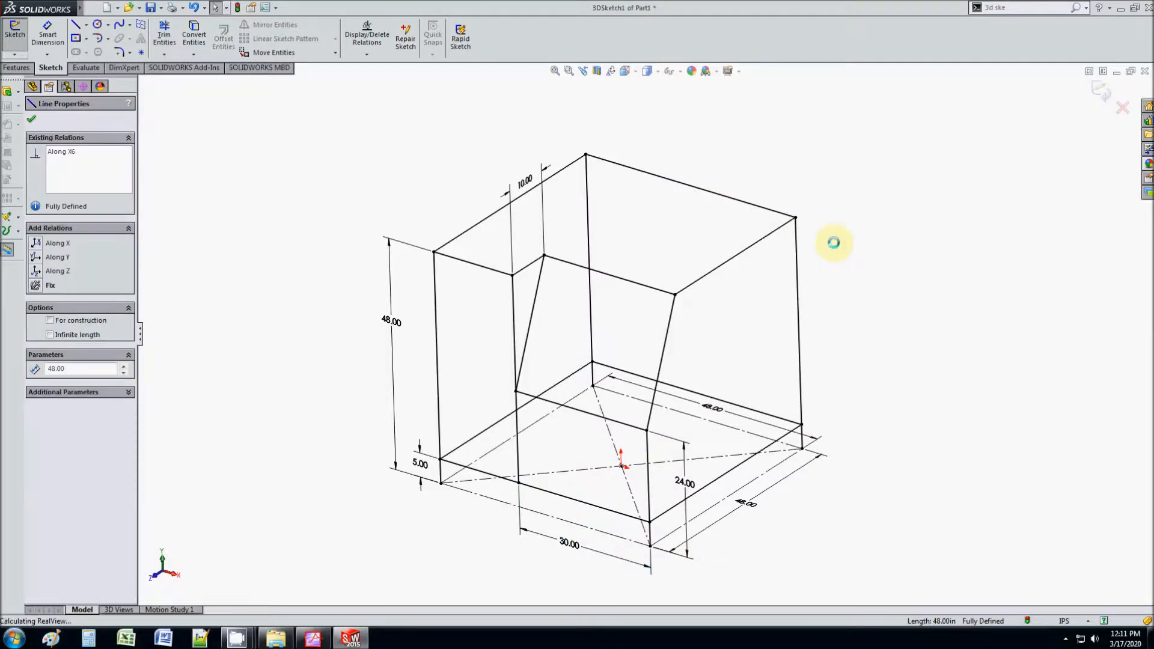
{"action": "left_click", "coordinate": [796, 218]}
{"action": "left_click_drag", "start_coordinate": [994, 128], "coordinate": [748, 389]}
{"action": "left_click", "coordinate": [752, 510]}
{"action": "left_click_drag", "start_coordinate": [713, 404], "coordinate": [734, 379]}
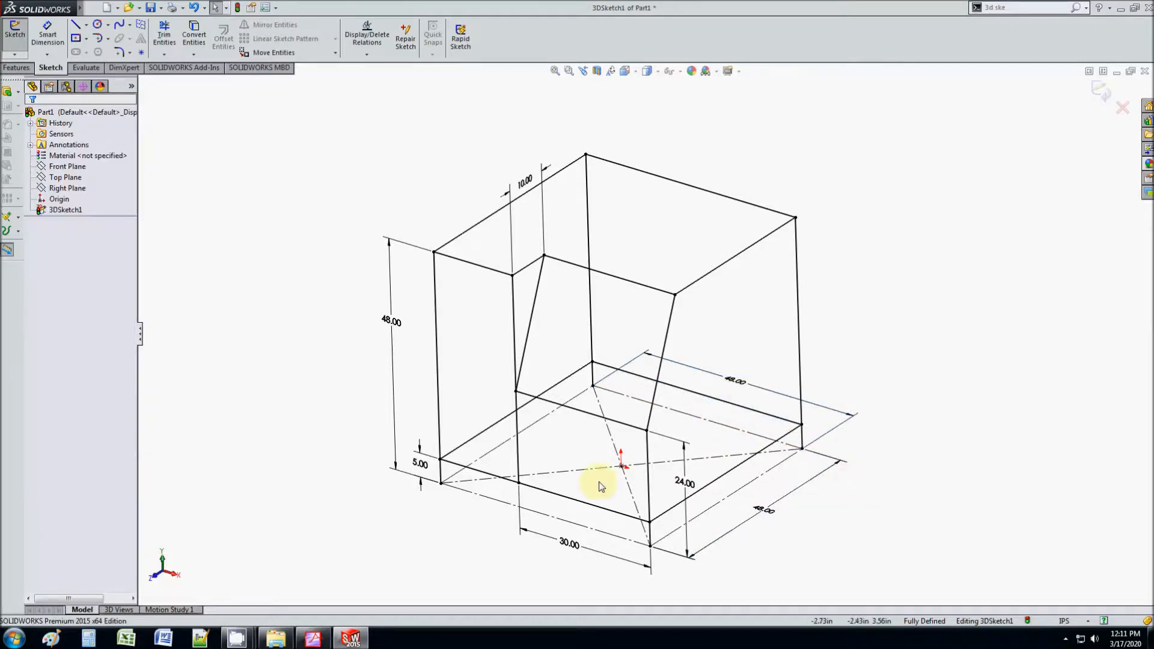
Select the Front, Top and Right planes and examine how they sit relative to the origin and the construction base.
{"action": "scroll", "coordinate": [599, 481], "scroll_direction": "up", "scroll_amount": 5}
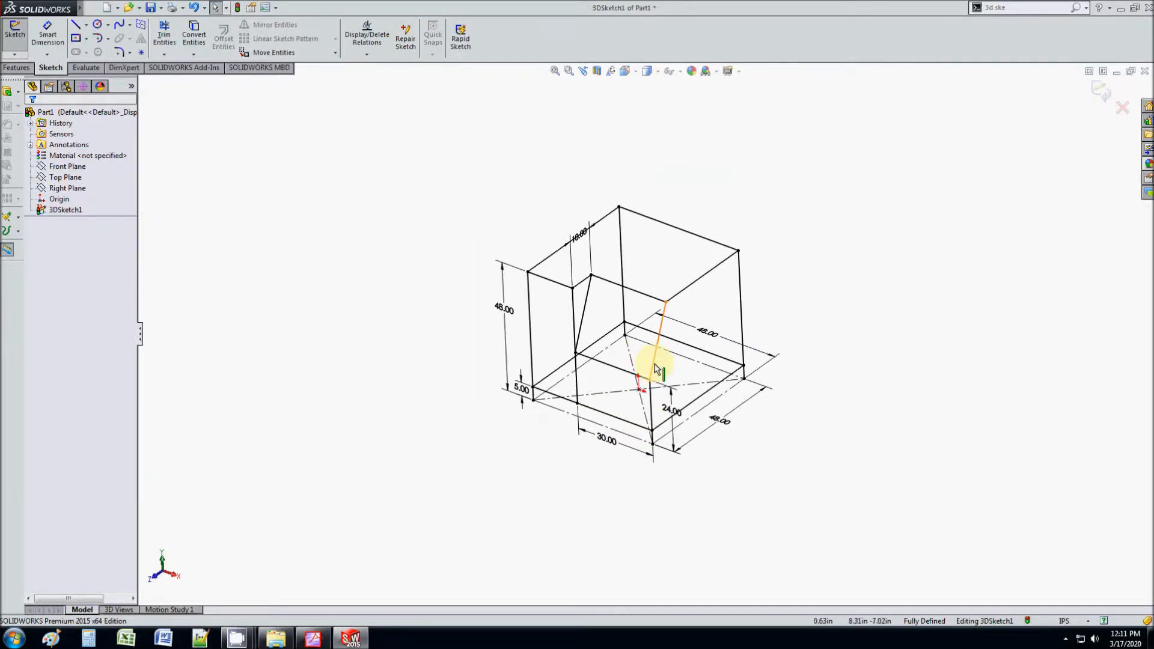
{"action": "scroll", "coordinate": [656, 369], "scroll_direction": "down", "scroll_amount": 2}
{"action": "middle_click_drag", "start_coordinate": [611, 355], "coordinate": [613, 337]}
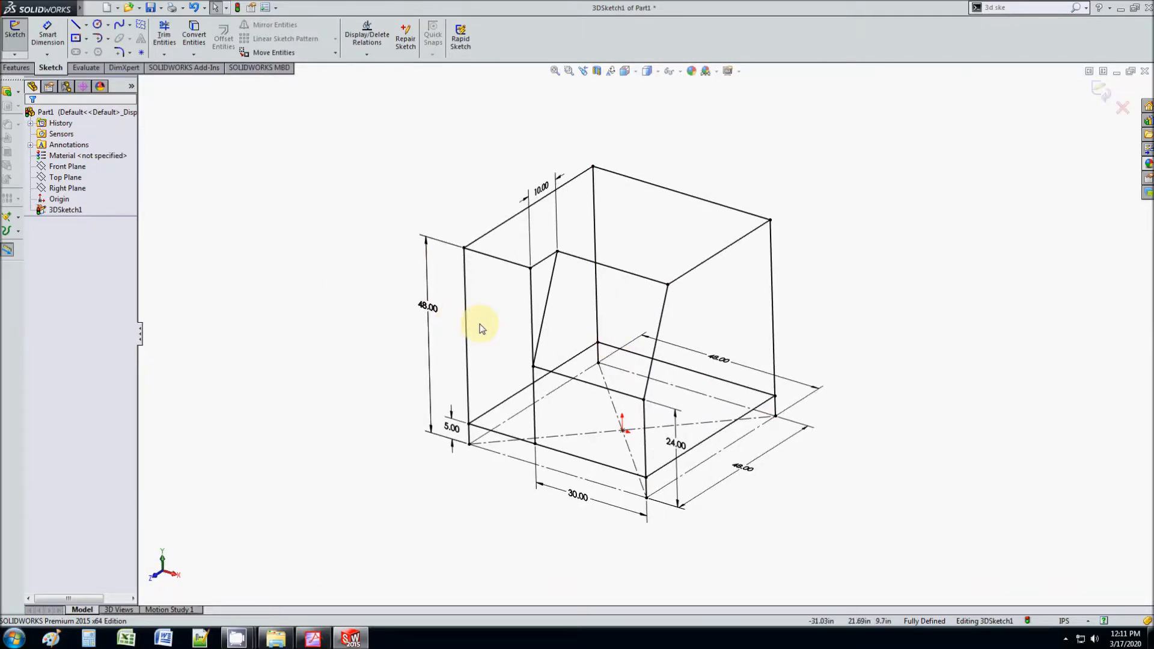
{"action": "scroll", "coordinate": [652, 457], "scroll_direction": "down", "scroll_amount": 2}
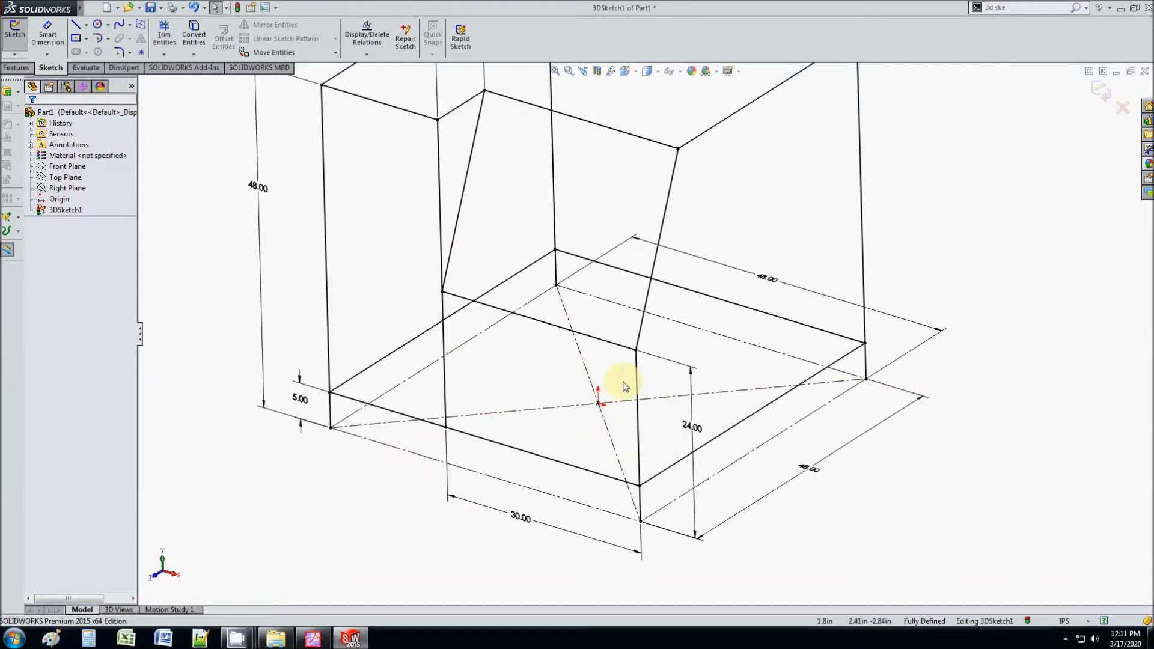
{"action": "scroll", "coordinate": [622, 392], "scroll_direction": "up", "scroll_amount": 1}
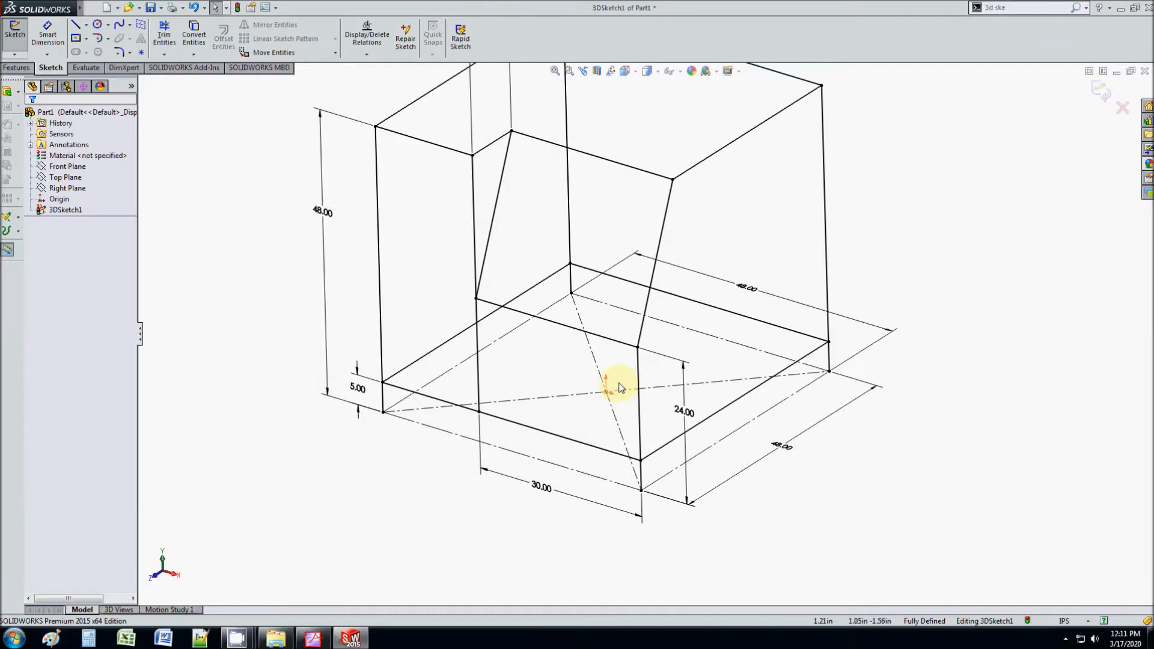
{"action": "left_click", "coordinate": [67, 167]}
{"action": "left_click", "coordinate": [68, 189], "text": "shift"}
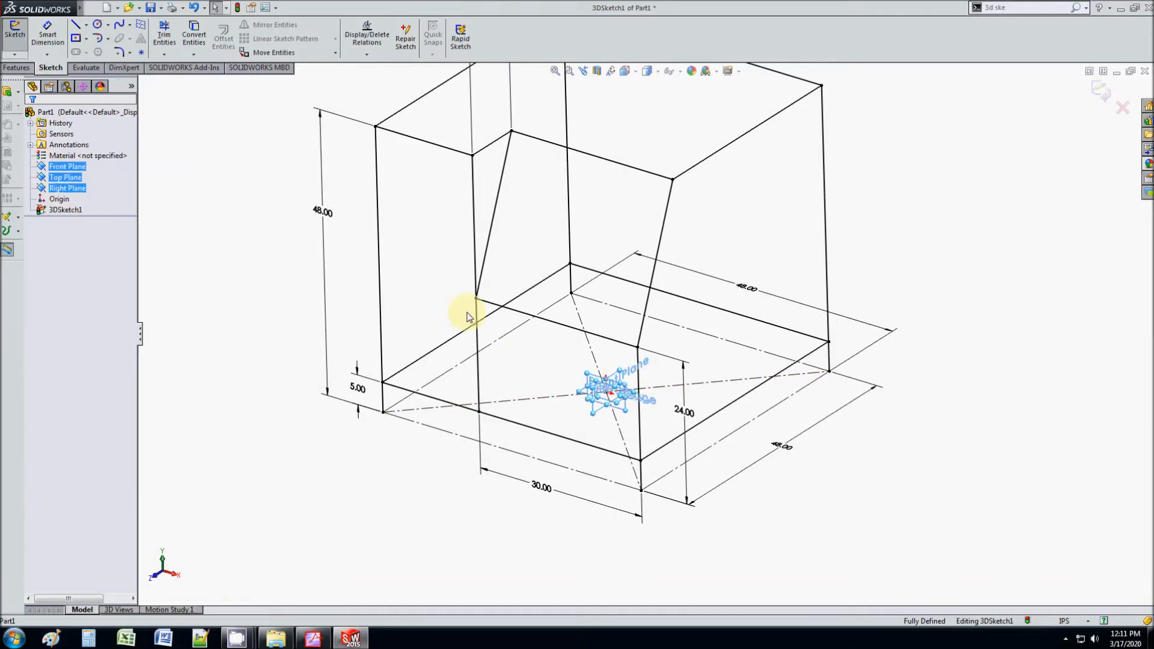
{"action": "scroll", "coordinate": [520, 342], "scroll_direction": "up", "scroll_amount": 1}
{"action": "mouse_move", "coordinate": [518, 337]}
{"action": "middle_mouse_down"}
{"action": "mouse_move", "coordinate": [623, 244]}
{"action": "mouse_move", "coordinate": [631, 291]}
{"action": "mouse_move", "coordinate": [604, 368]}
{"action": "mouse_move", "coordinate": [632, 394]}
{"action": "mouse_move", "coordinate": [635, 379]}
{"action": "mouse_move", "coordinate": [619, 356]}
{"action": "mouse_move", "coordinate": [549, 299]}
{"action": "mouse_move", "coordinate": [587, 373]}
{"action": "middle_mouse_up"}
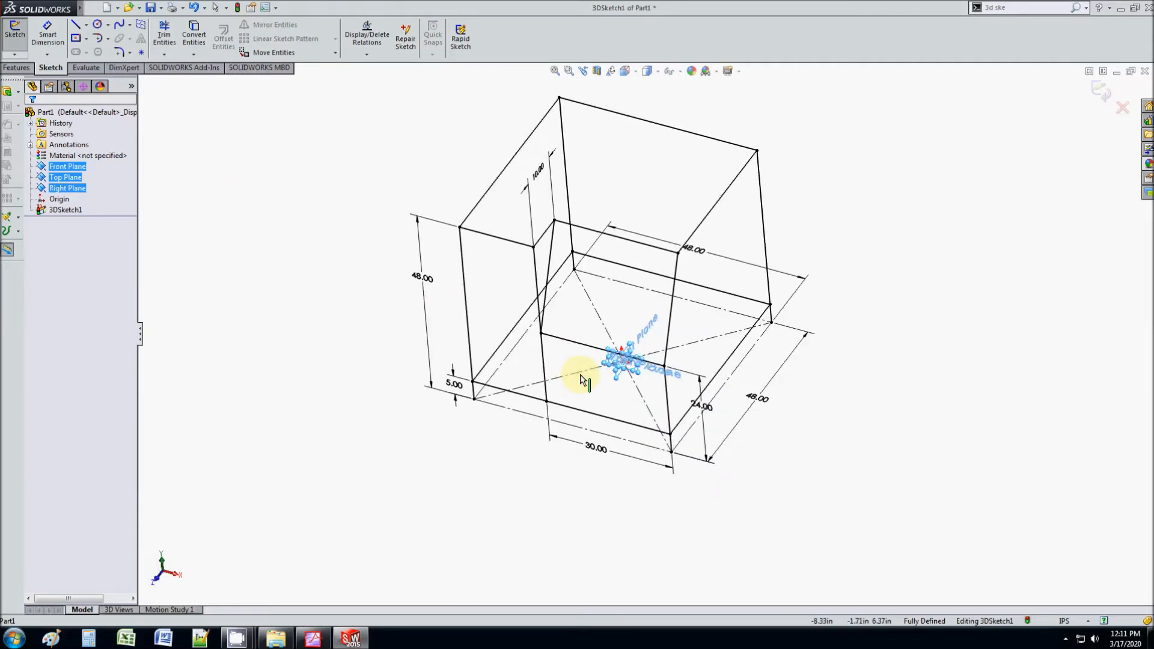
{"action": "scroll", "coordinate": [629, 335], "scroll_direction": "down", "scroll_amount": 3}
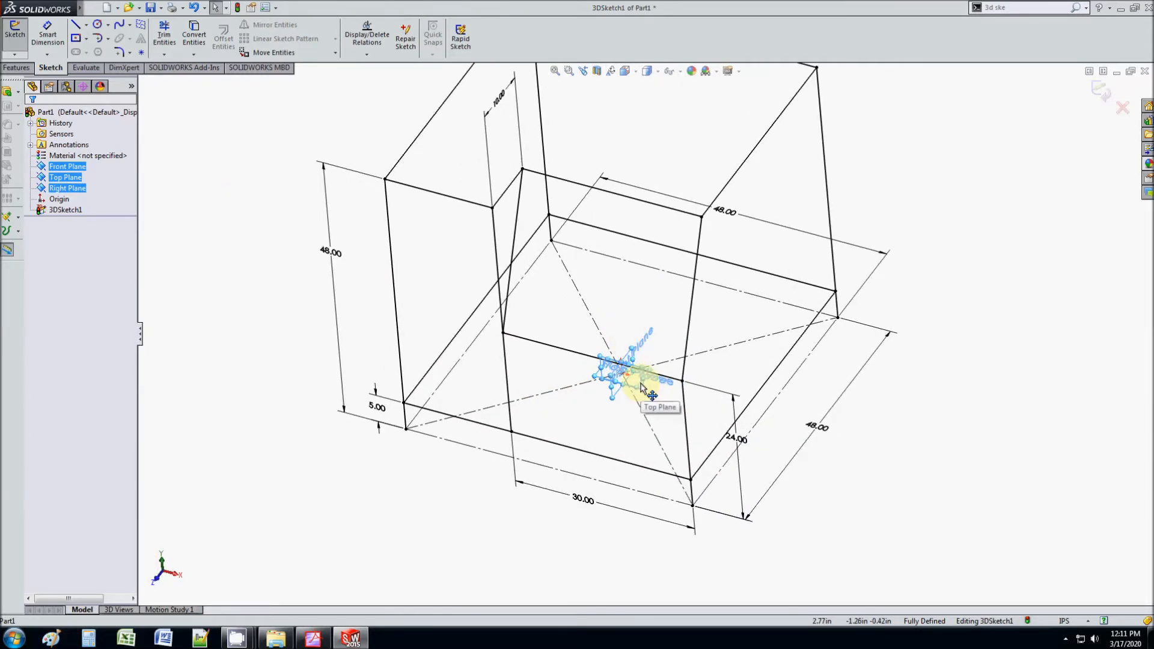
Display the whole dimensioned frame sketch in the isometric view orientation.
{"action": "scroll", "coordinate": [642, 388], "scroll_direction": "up", "scroll_amount": 3}
{"action": "mouse_move", "coordinate": [610, 366]}
{"action": "middle_mouse_down"}
{"action": "mouse_move", "coordinate": [610, 240]}
{"action": "mouse_move", "coordinate": [615, 319]}
{"action": "mouse_move", "coordinate": [646, 289]}
{"action": "mouse_move", "coordinate": [645, 271]}
{"action": "middle_mouse_up"}
{"action": "scroll", "coordinate": [641, 286], "scroll_direction": "down", "scroll_amount": 2}
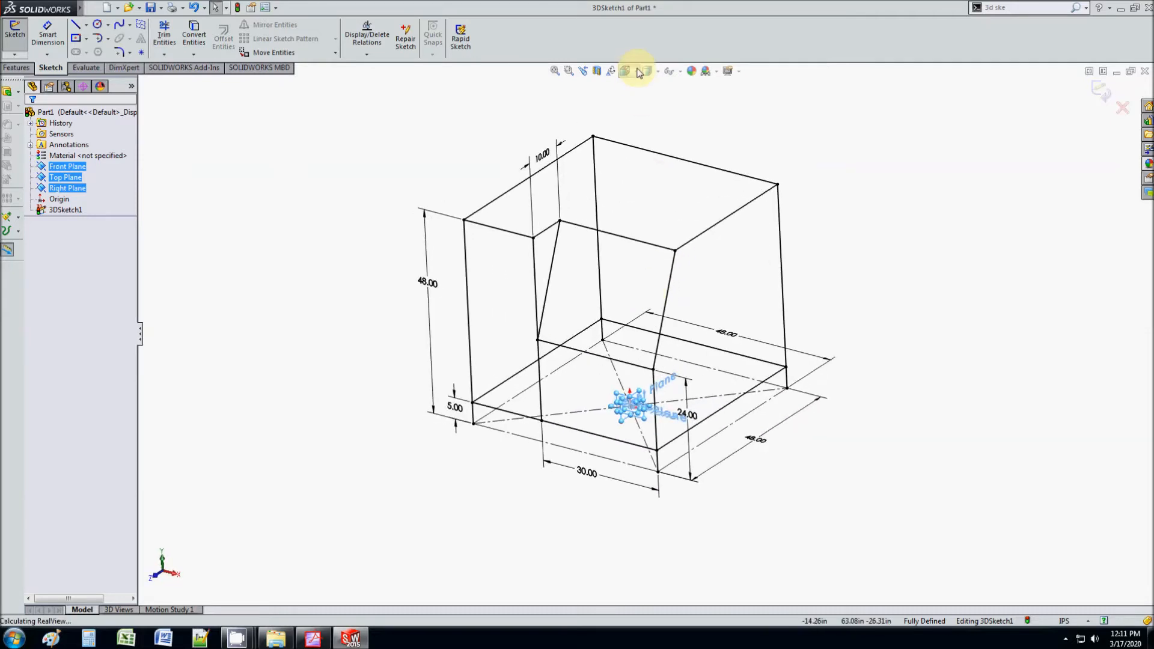
{"action": "left_click", "coordinate": [640, 73]}
{"action": "left_click", "coordinate": [654, 303]}
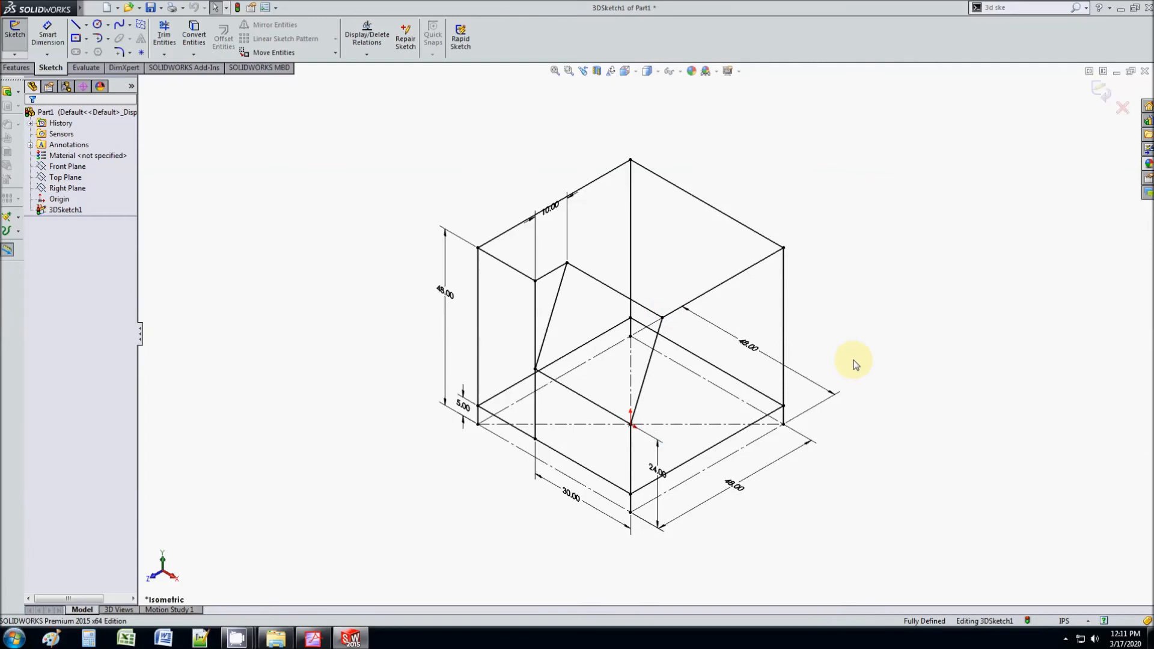